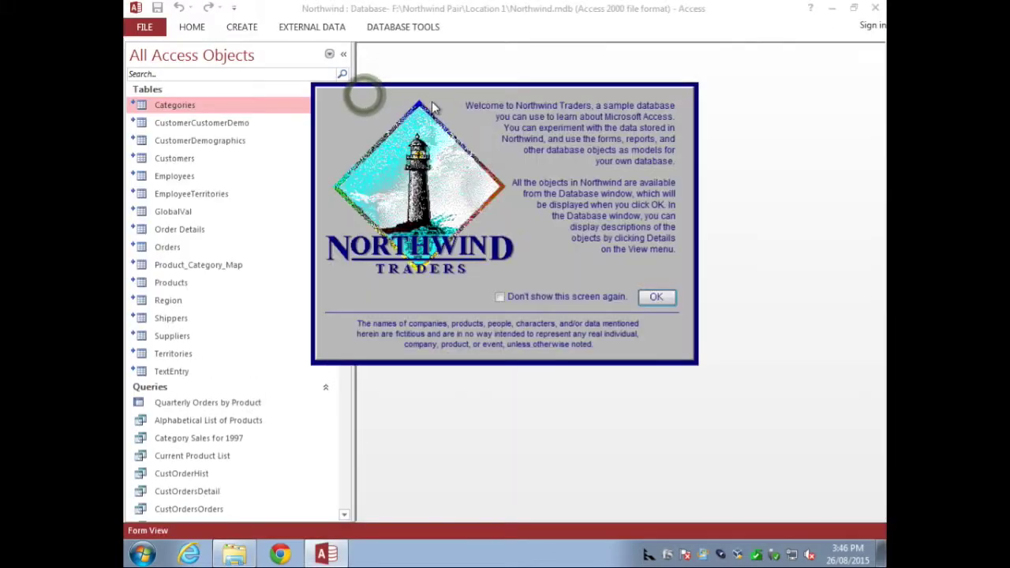
Step: Confirm in Linked Table Manager that EmployeeTerritories links to Location 1's NorthwindData.mdb, then exit Access
{"action": "left_click", "coordinate": [658, 298]}
{"action": "mouse_move", "coordinate": [346, 101]}
{"action": "left_mouse_down"}
{"action": "mouse_move", "coordinate": [330, 424]}
{"action": "mouse_move", "coordinate": [340, 85]}
{"action": "left_mouse_up"}
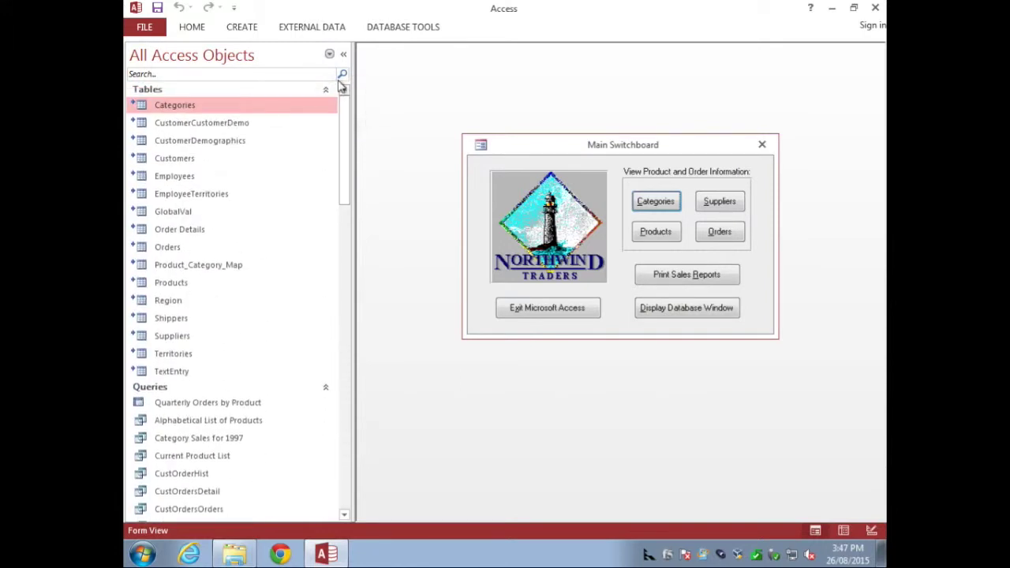
{"action": "left_click", "coordinate": [308, 28]}
{"action": "left_click", "coordinate": [183, 63]}
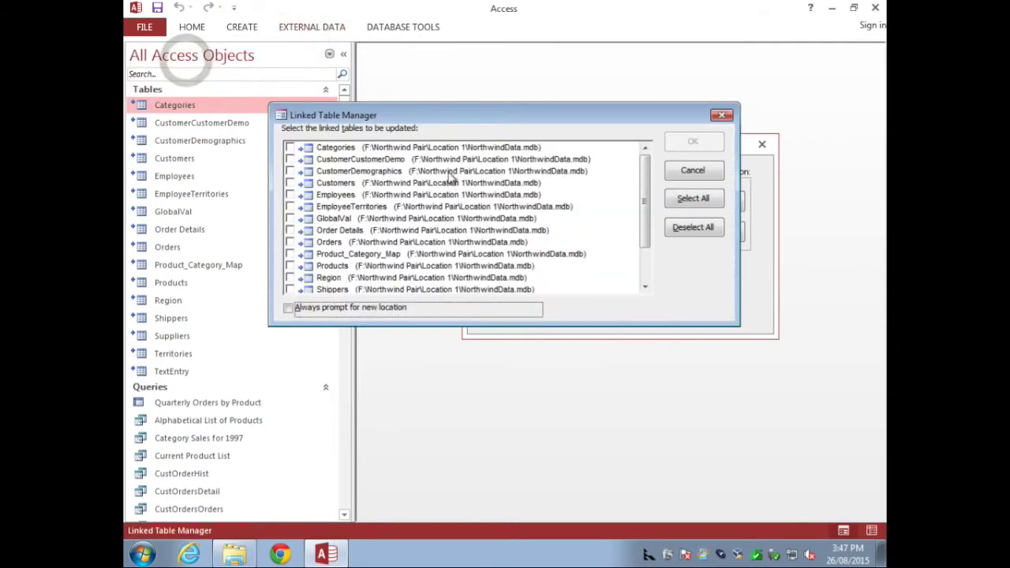
{"action": "left_click", "coordinate": [406, 209]}
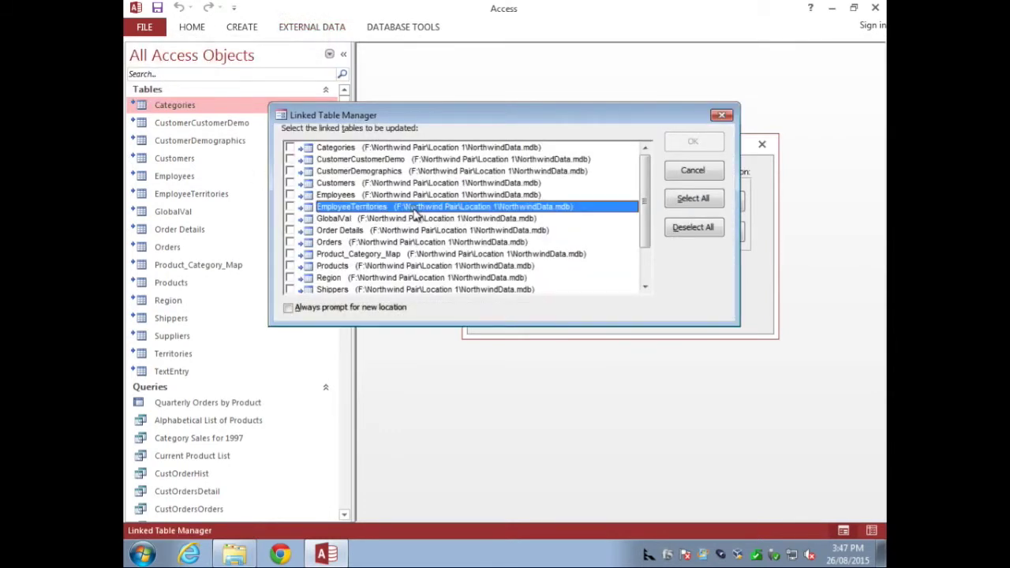
{"action": "left_click", "coordinate": [701, 171]}
{"action": "left_click", "coordinate": [877, 8]}
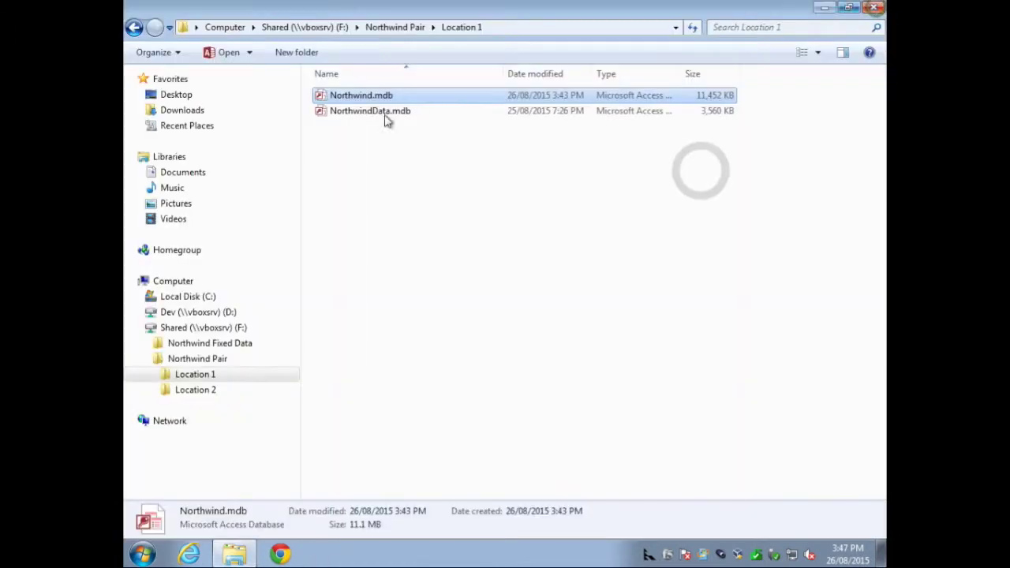
{"action": "left_click", "coordinate": [343, 118]}
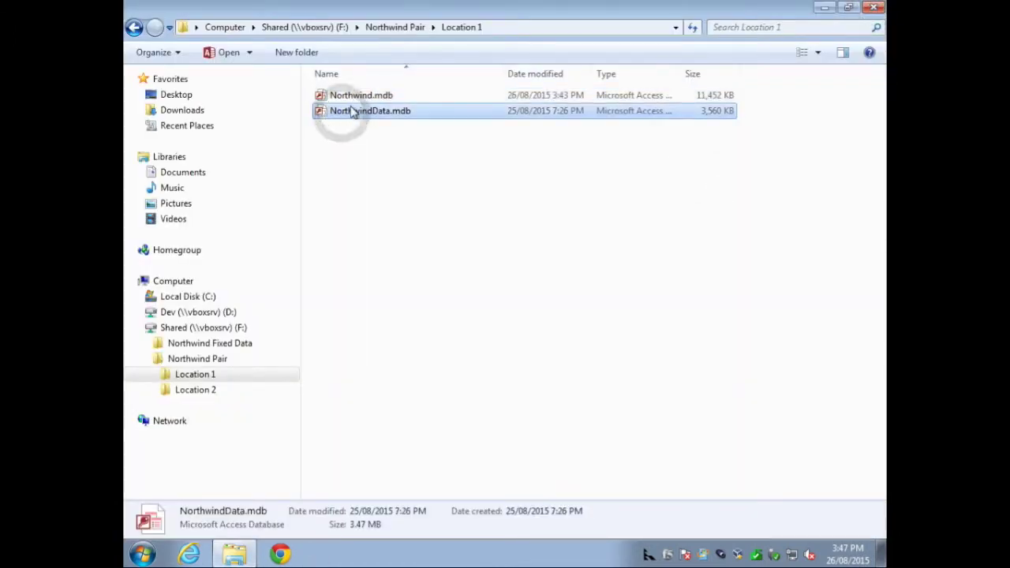
Step: Drag Northwind.mdb and NorthwindData.mdb into Location 2 and open Northwind.mdb from there
{"action": "left_click", "coordinate": [354, 100], "text": "shift"}
{"action": "left_click_drag", "start_coordinate": [354, 100], "coordinate": [203, 396]}
{"action": "left_click", "coordinate": [199, 391]}
{"action": "left_click", "coordinate": [357, 94]}
{"action": "double_click", "coordinate": [356, 94]}
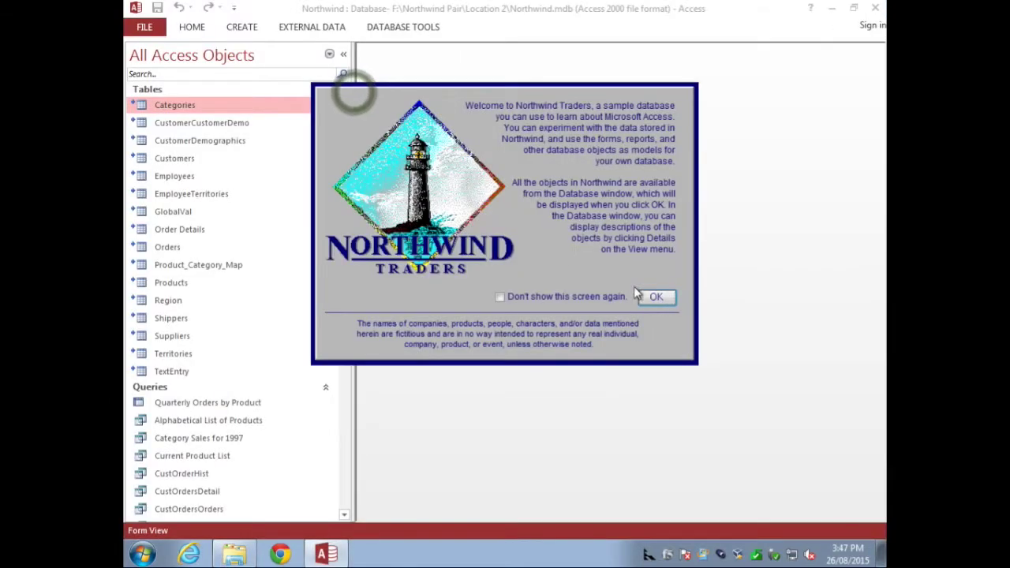
Step: Open Orders, hit the missing NorthwindData.mdb error, and see Customers still links to Location 1
{"action": "left_click", "coordinate": [722, 234]}
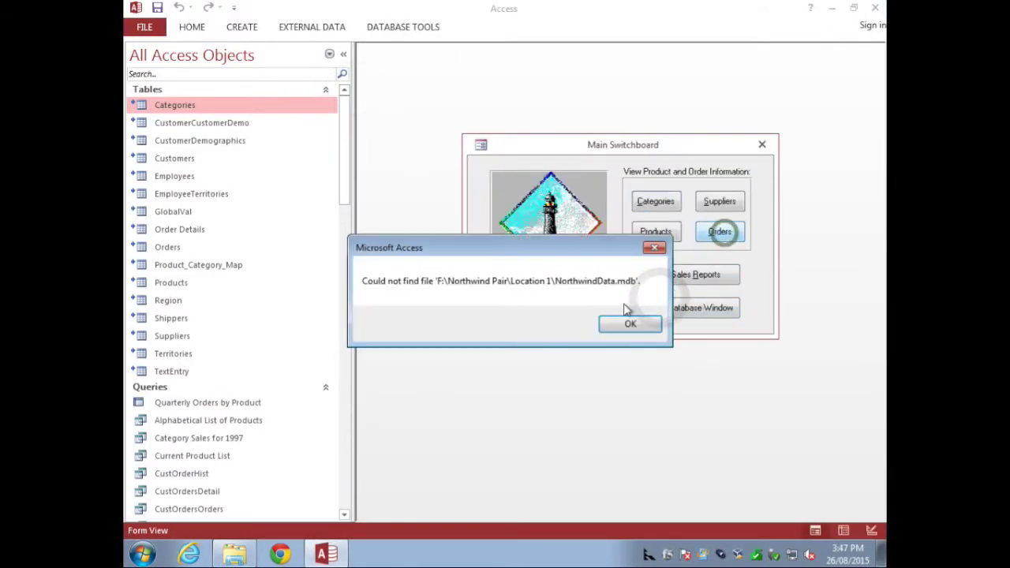
{"action": "left_click", "coordinate": [629, 329]}
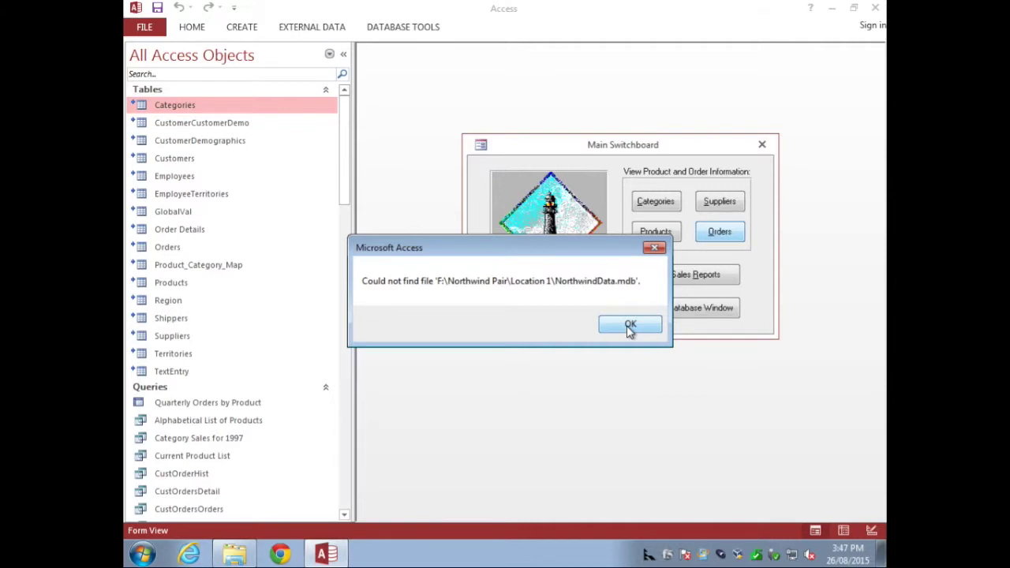
{"action": "left_click", "coordinate": [299, 30]}
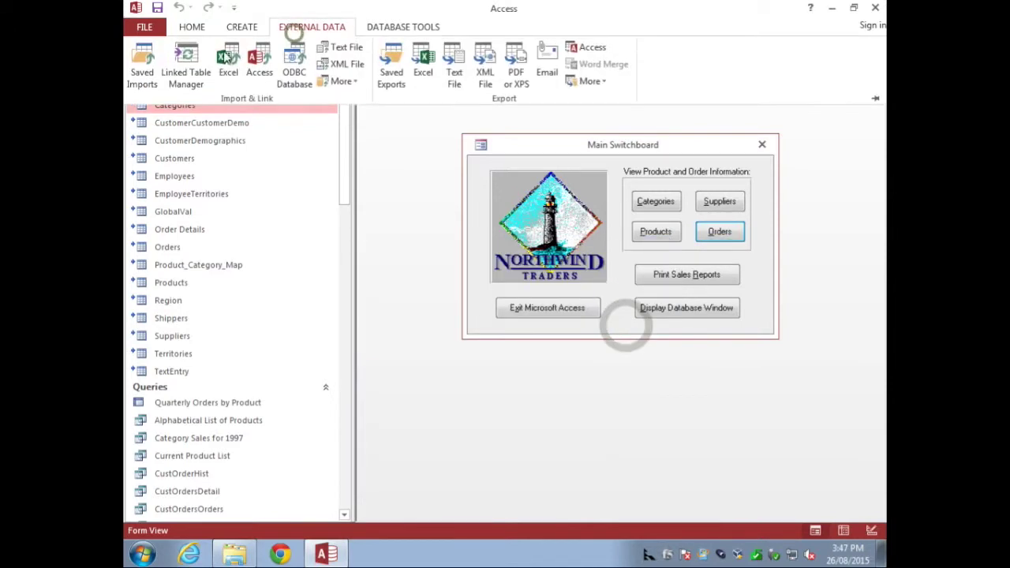
{"action": "left_click", "coordinate": [188, 63]}
{"action": "left_click", "coordinate": [422, 183]}
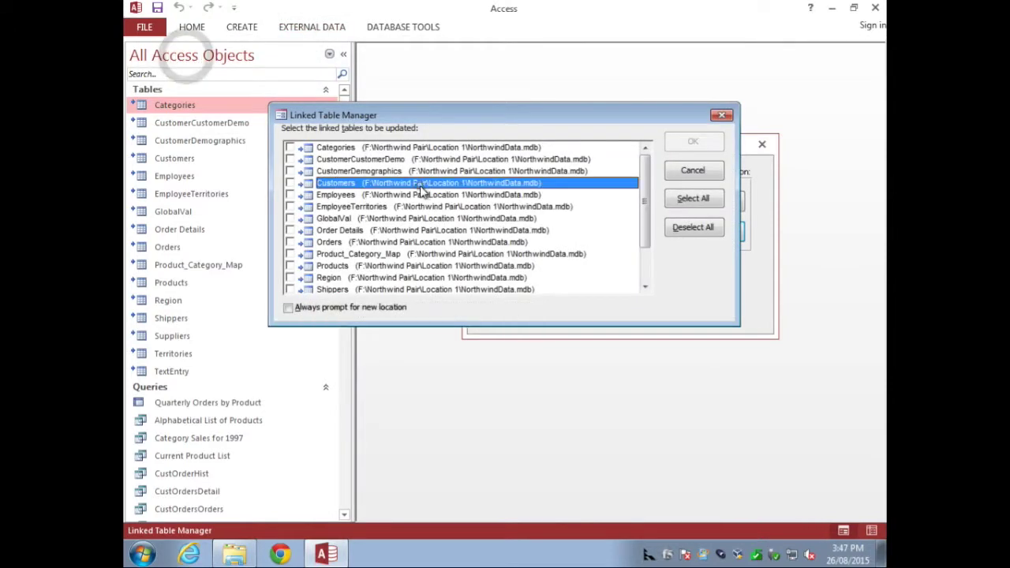
{"action": "left_click", "coordinate": [692, 172]}
Step: Close the Main Switchboard and Access, then select both database files in Explorer
{"action": "left_click", "coordinate": [758, 144]}
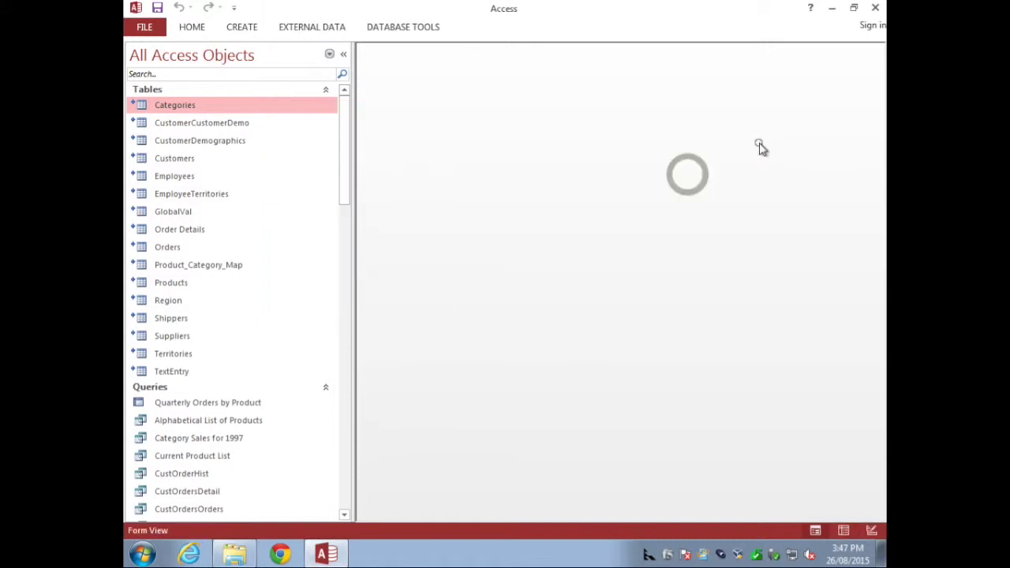
{"action": "left_click", "coordinate": [876, 14]}
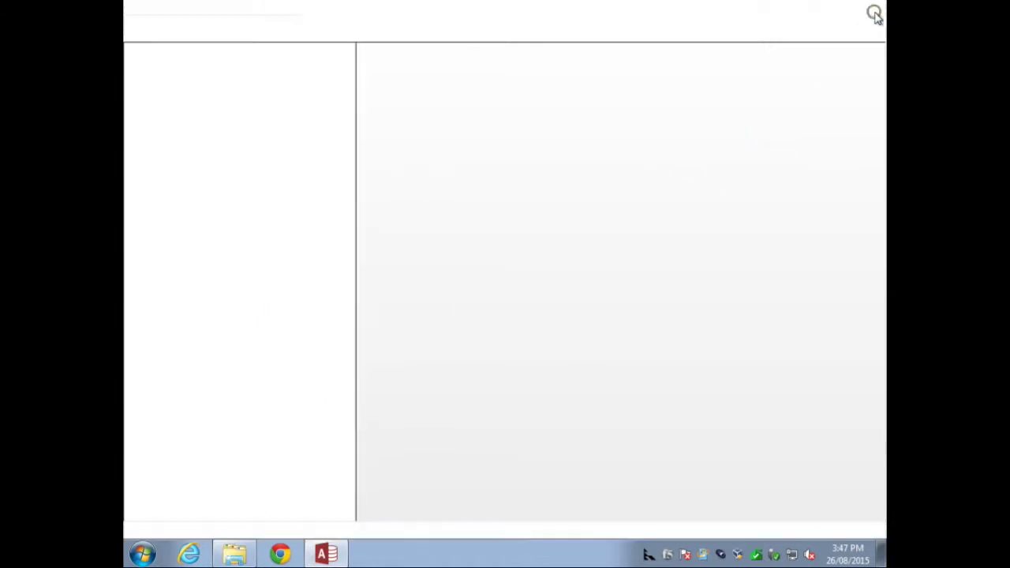
{"action": "left_click", "coordinate": [381, 113], "text": "ctrl"}
Step: Drag both .mdb files back into Location 1 and reopen Northwind.mdb from there
{"action": "left_click_drag", "start_coordinate": [381, 113], "coordinate": [205, 379]}
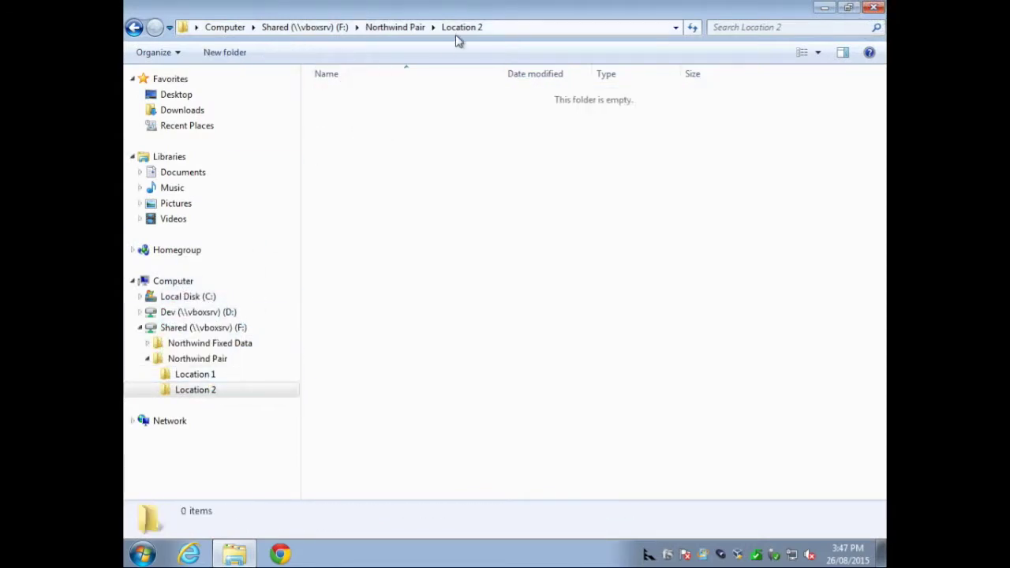
{"action": "left_click", "coordinate": [204, 378]}
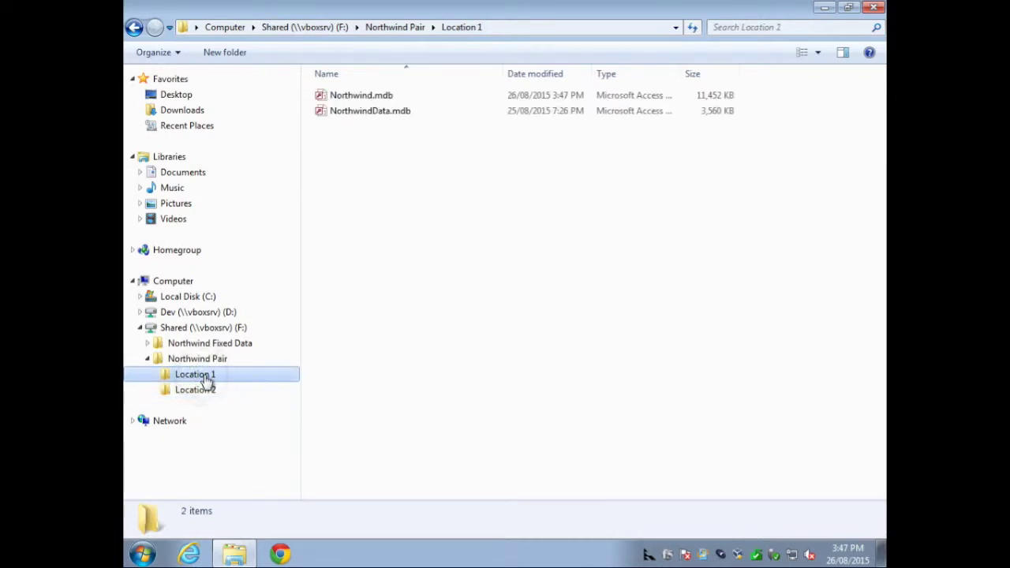
{"action": "double_click", "coordinate": [359, 96]}
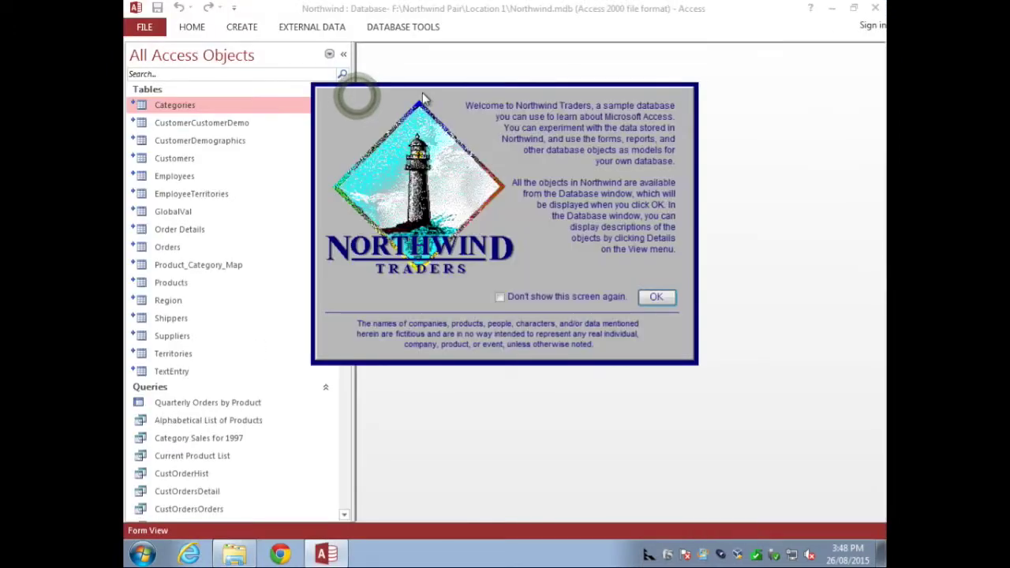
Step: Close the welcome screen and switchboard, then begin linking the framework's primary back end database
{"action": "left_click", "coordinate": [657, 298]}
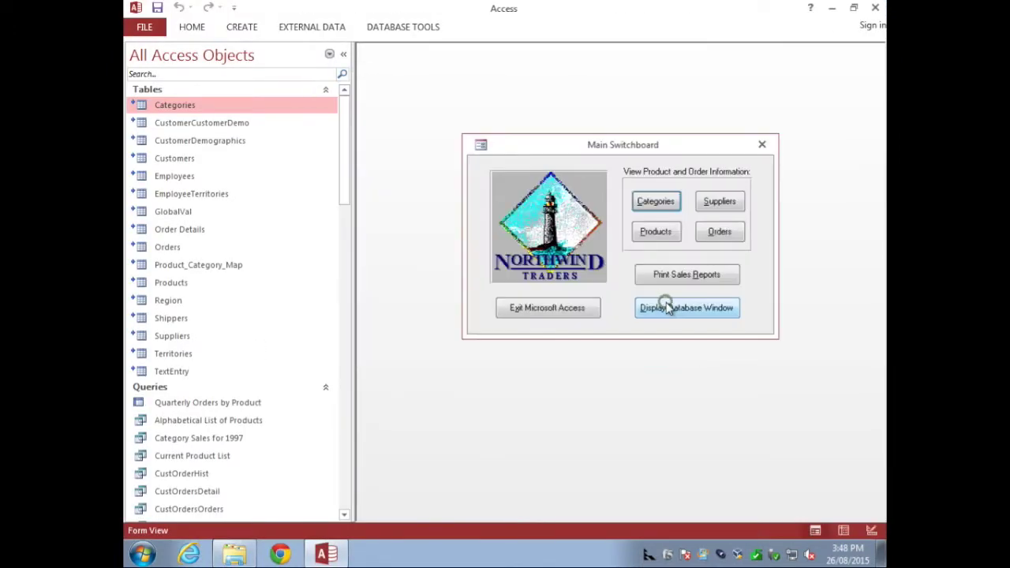
{"action": "left_click", "coordinate": [762, 145]}
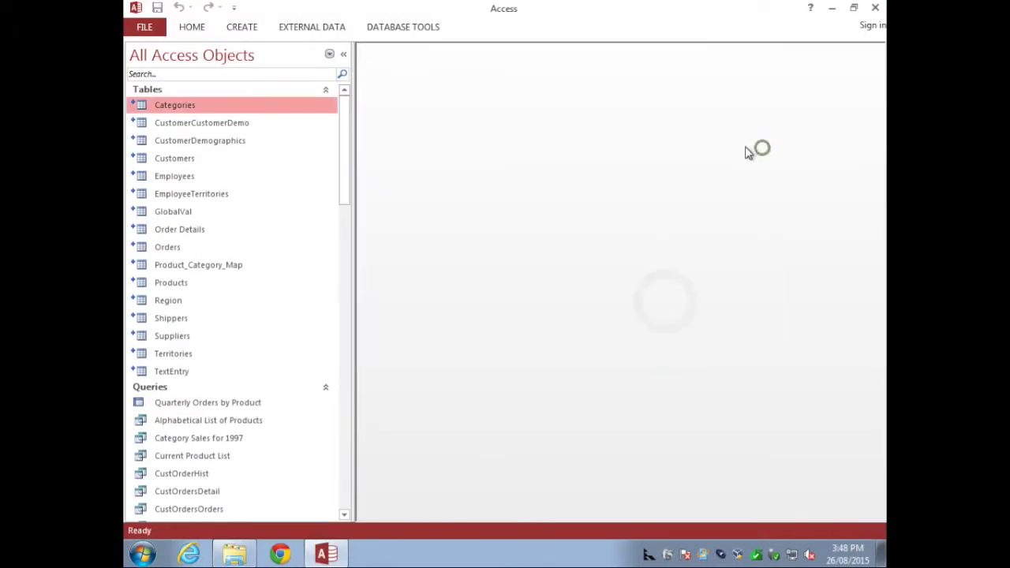
{"action": "left_click", "coordinate": [295, 28]}
{"action": "left_click", "coordinate": [259, 68]}
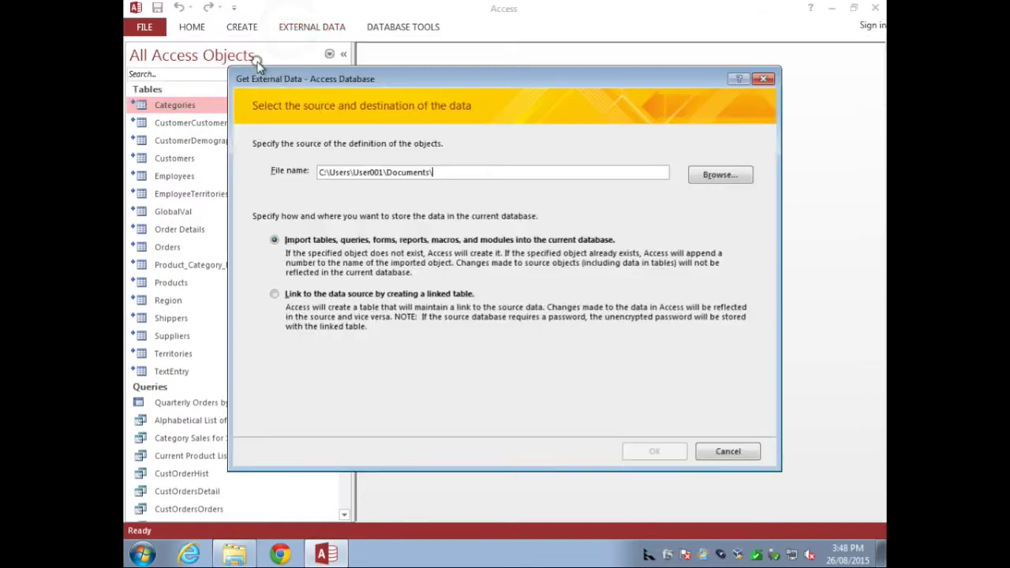
{"action": "left_click", "coordinate": [712, 180]}
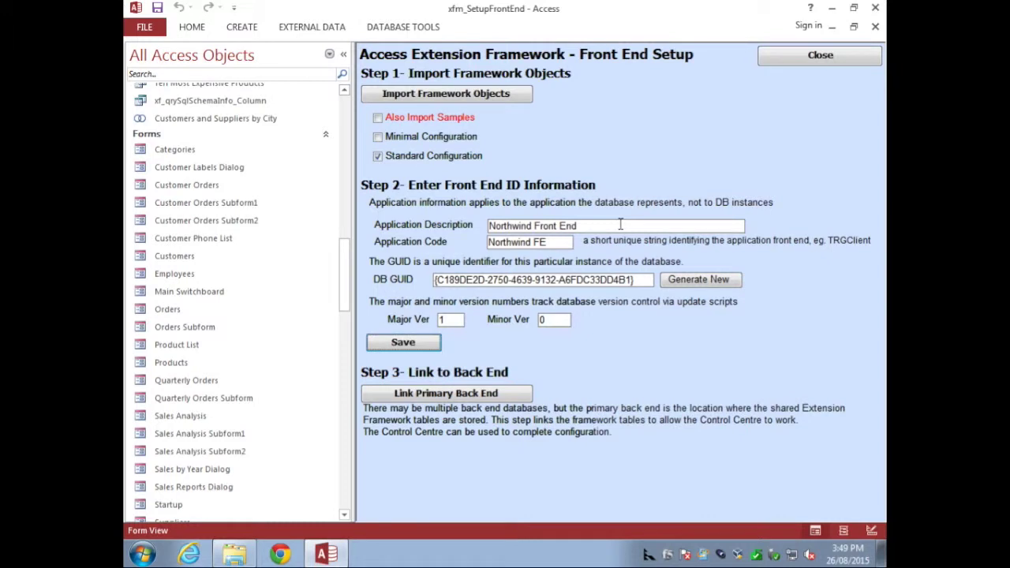
{"action": "left_click", "coordinate": [419, 395]}
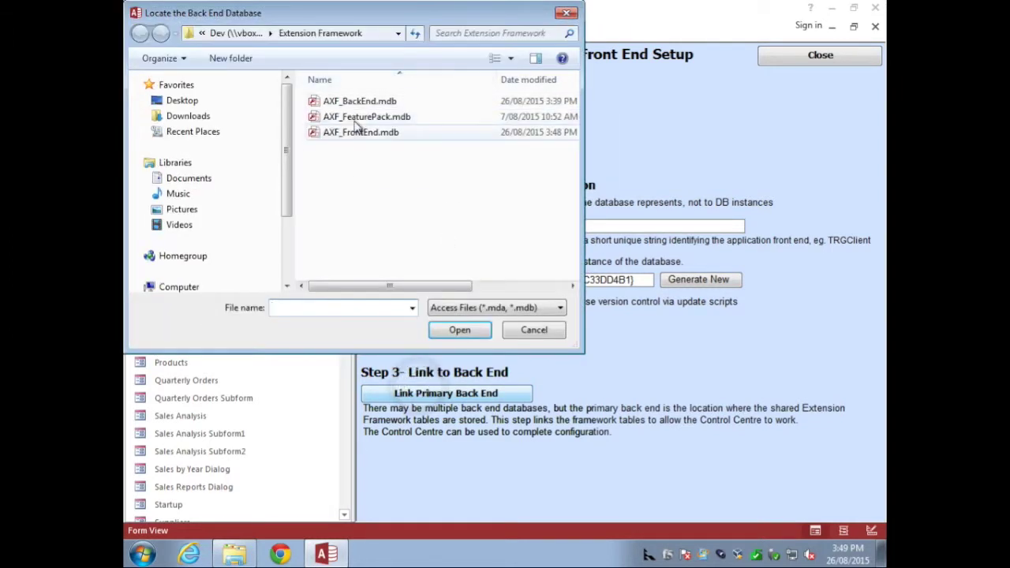
Step: Link the framework tables to F:\Northwind Pair\Location 1\NorthwindData.mdb and acknowledge the confirmation
{"action": "scroll", "coordinate": [286, 234], "scroll_direction": "down", "scroll_amount": 2}
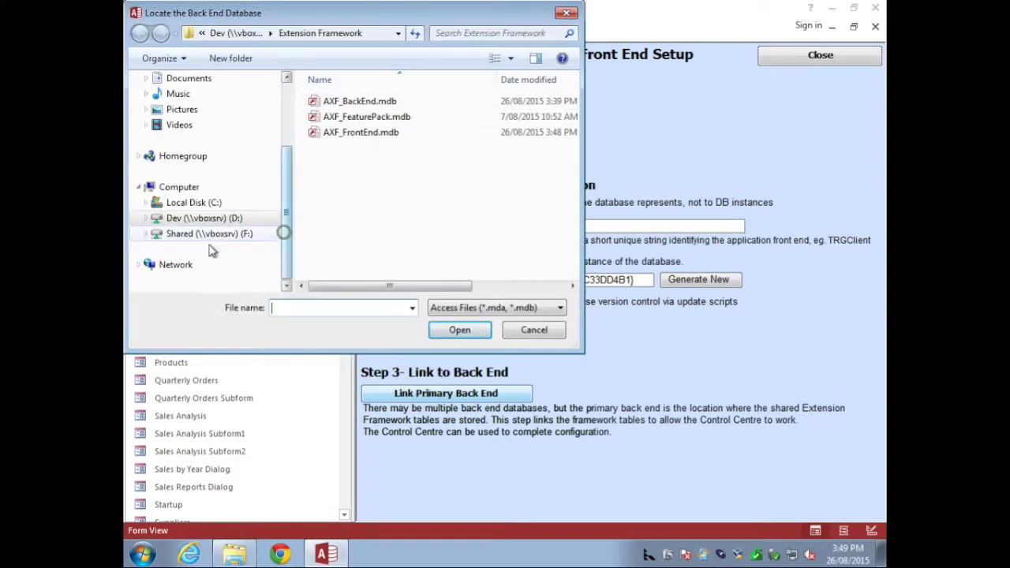
{"action": "left_click", "coordinate": [198, 233]}
{"action": "double_click", "coordinate": [353, 117]}
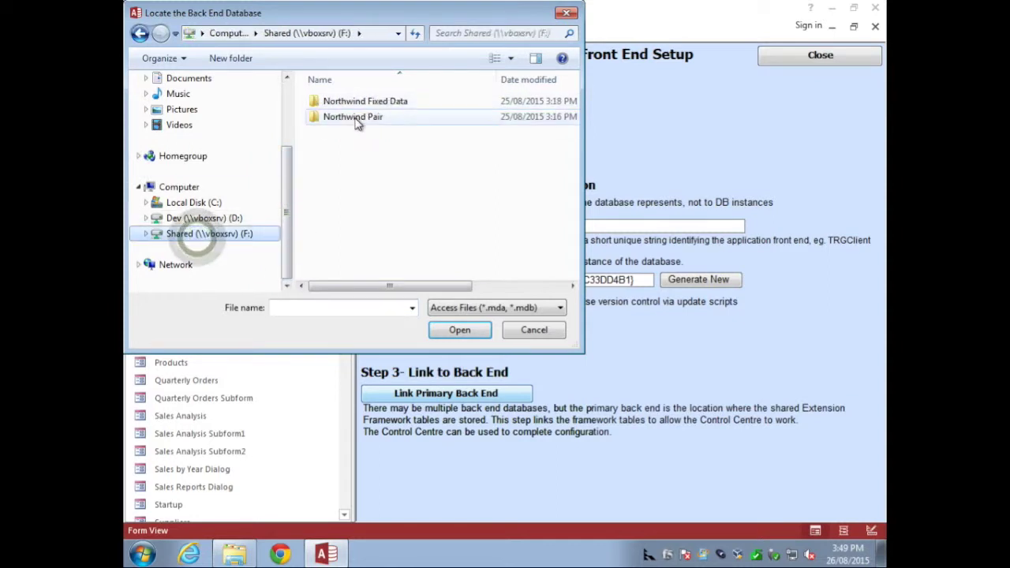
{"action": "double_click", "coordinate": [355, 103]}
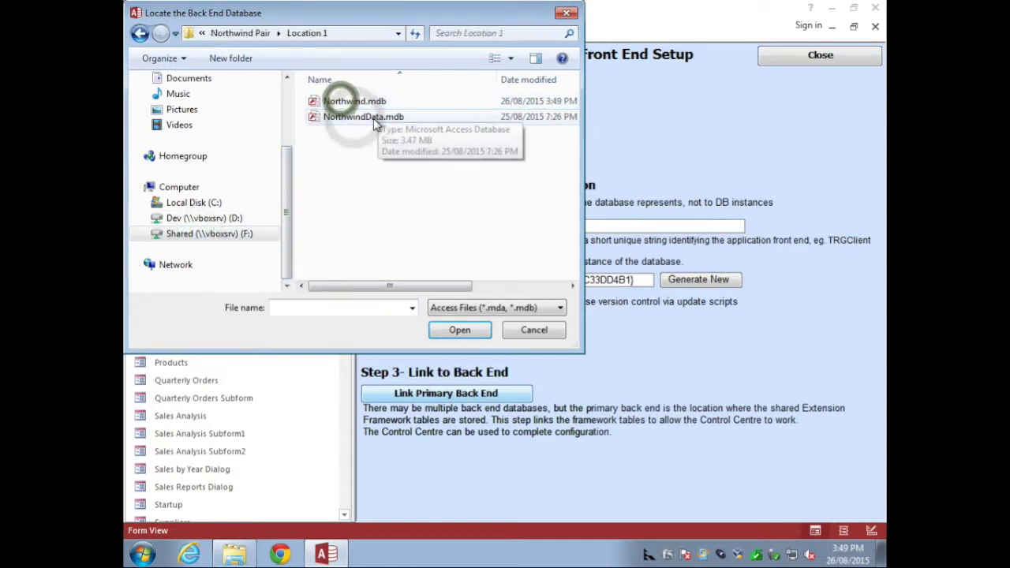
{"action": "left_click", "coordinate": [364, 117]}
{"action": "left_click", "coordinate": [471, 331]}
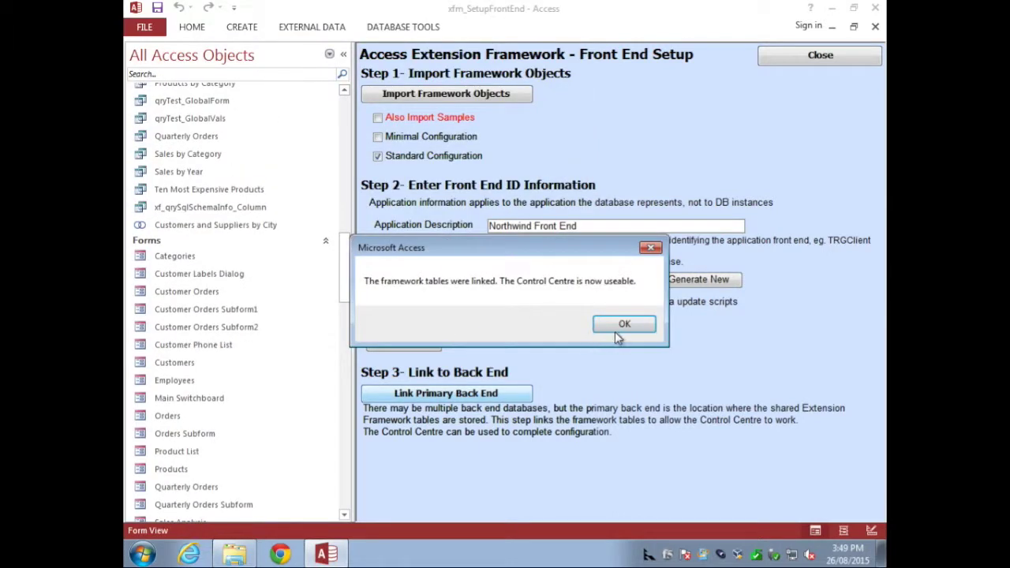
{"action": "left_click", "coordinate": [617, 330]}
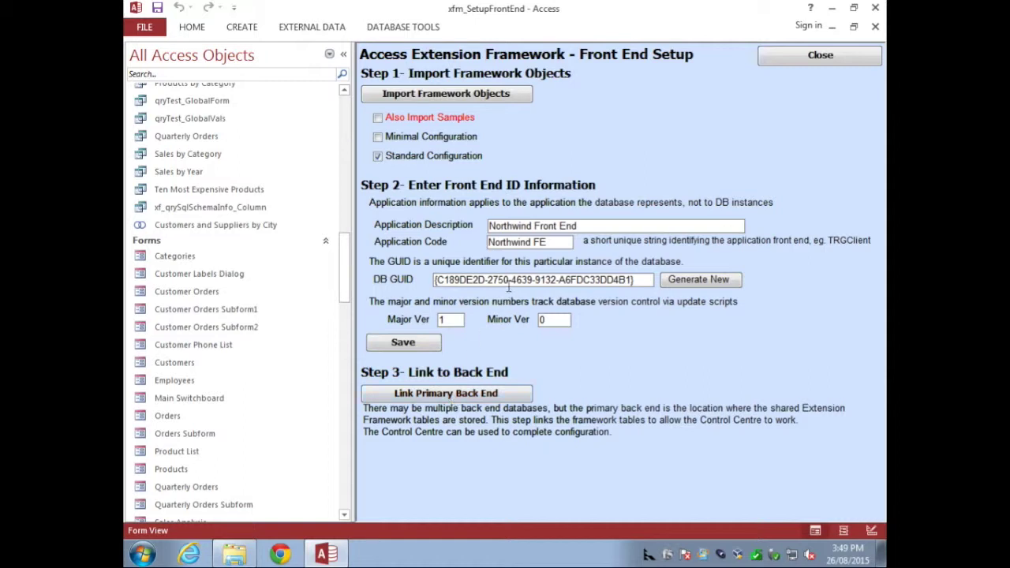
{"action": "key", "text": "Tab"}
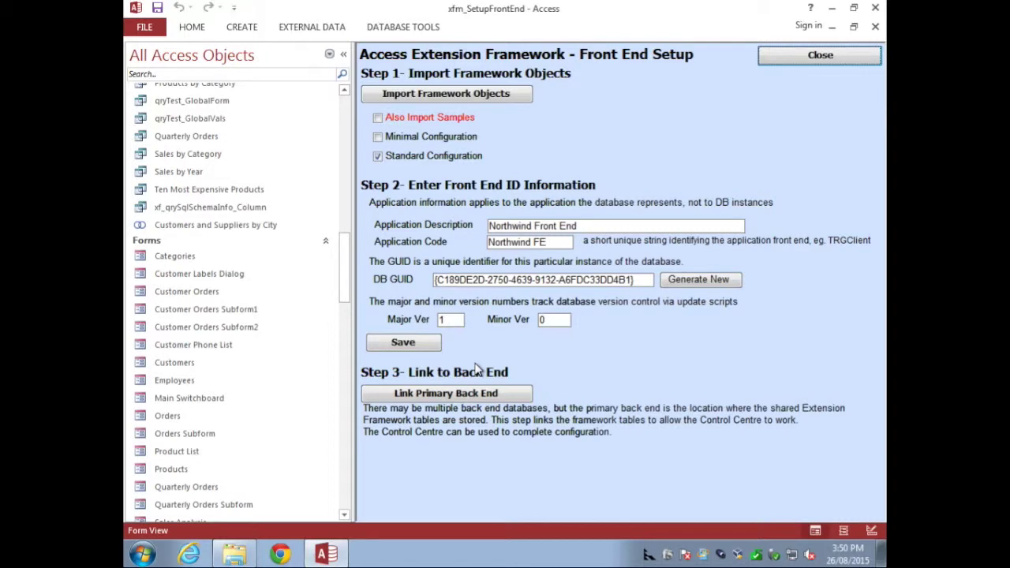
Step: Run xf.Command.Tables_ShowInfo in the Immediate window and enlarge the output pane
{"action": "key", "text": "ctrl+g"}
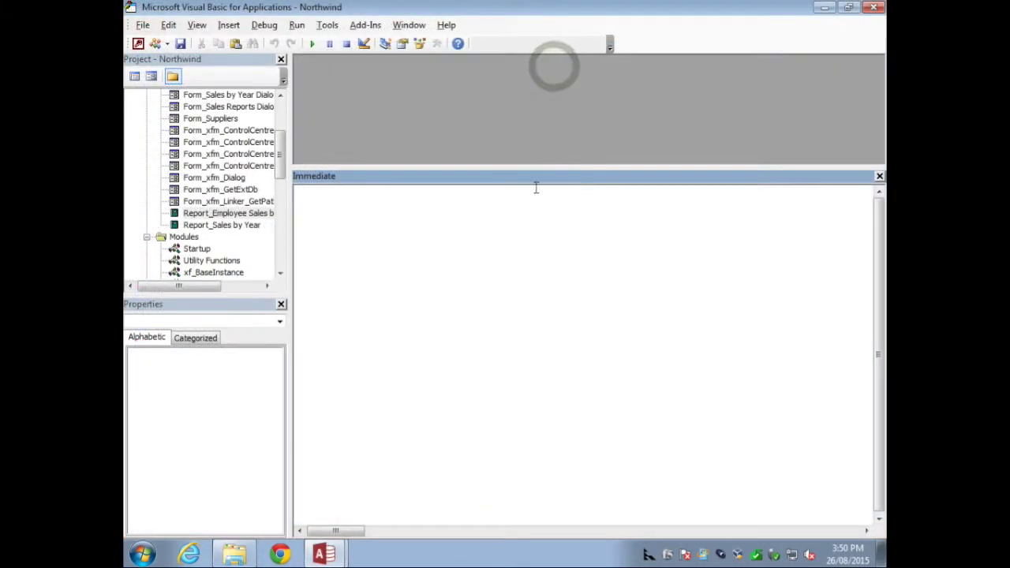
{"action": "type", "text": "xf"}
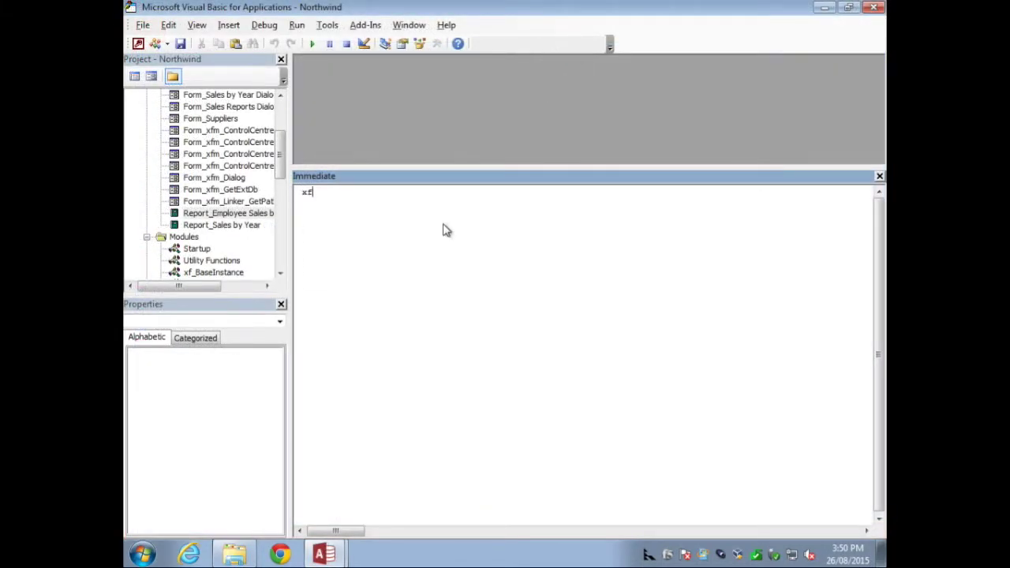
{"action": "type", "text": ".Command."}
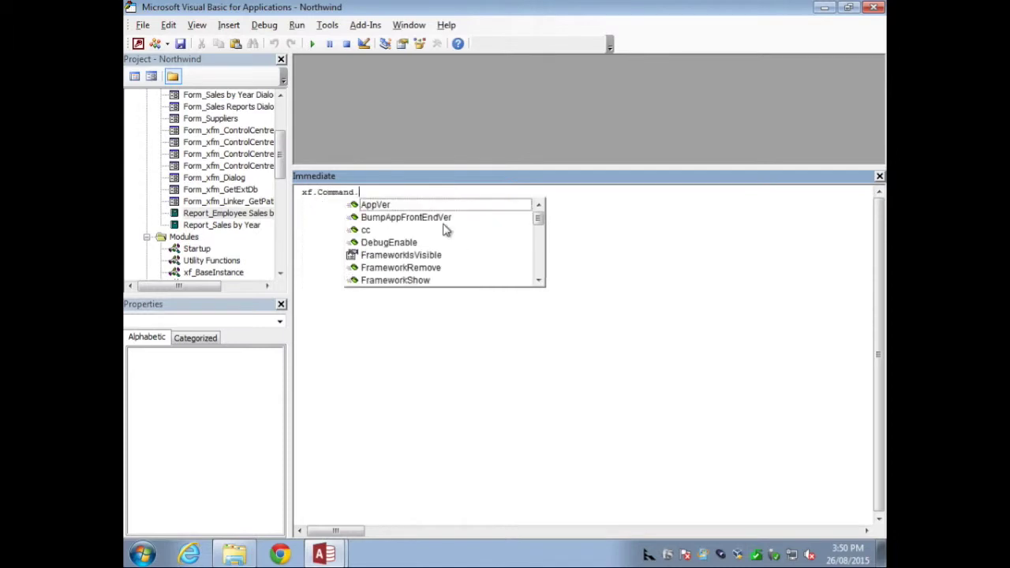
{"action": "type", "text": "t"}
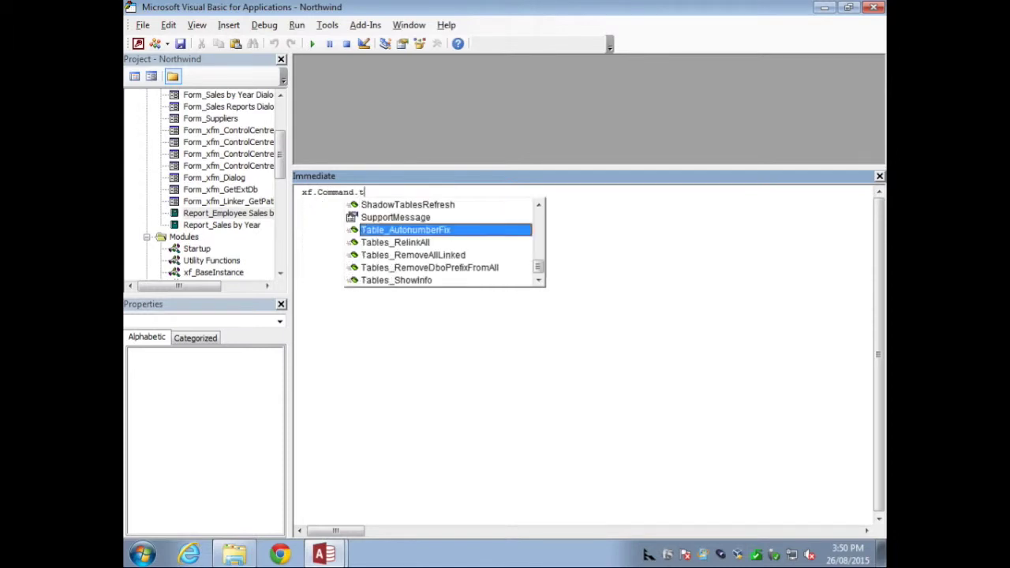
{"action": "key", "text": "Down"}
{"action": "key", "text": "Down"}
{"action": "key", "text": "Down"}
{"action": "key", "text": "Down"}
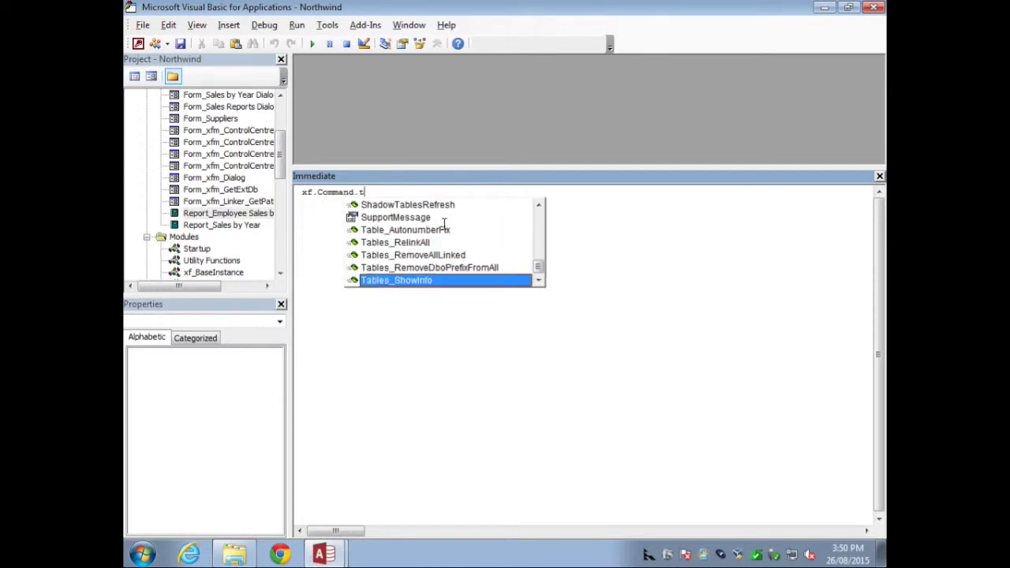
{"action": "key", "text": "Return"}
{"action": "left_click_drag", "start_coordinate": [502, 169], "coordinate": [514, 93]}
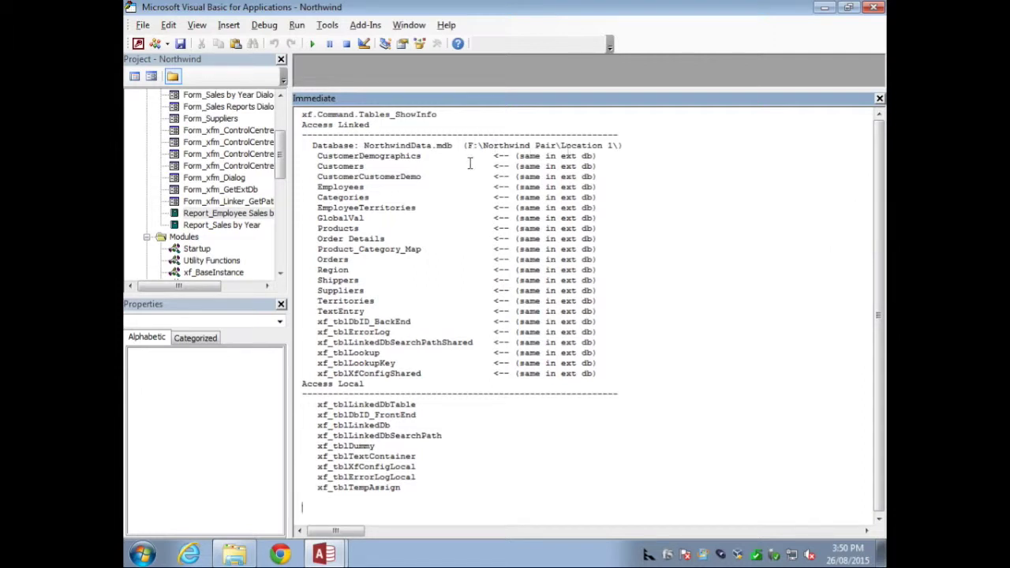
Step: Review the NorthwindData back-end path and Access Local tables in the listing, then return to Access
{"action": "left_click", "coordinate": [294, 149]}
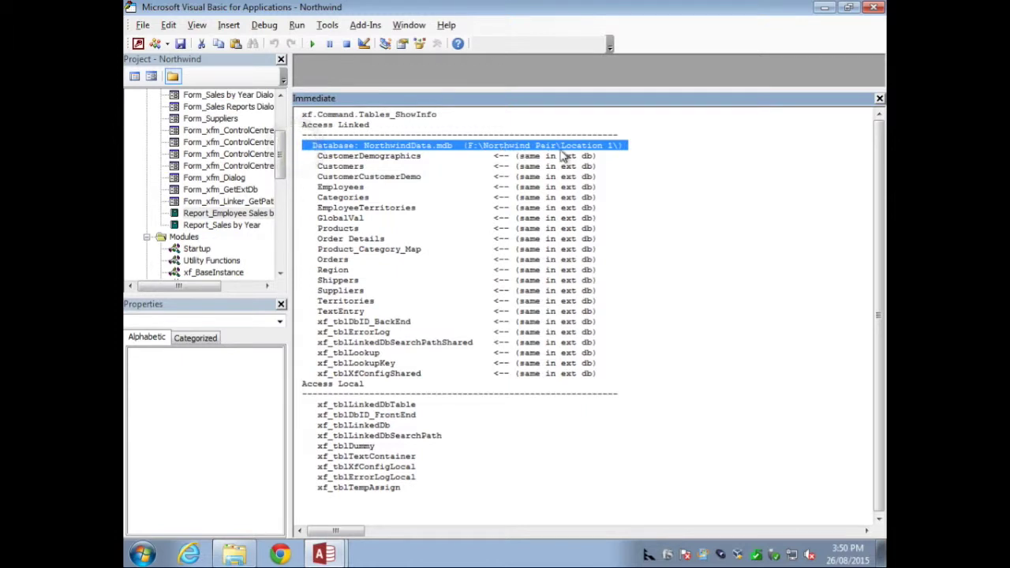
{"action": "left_click", "coordinate": [606, 150]}
{"action": "double_click", "coordinate": [397, 146]}
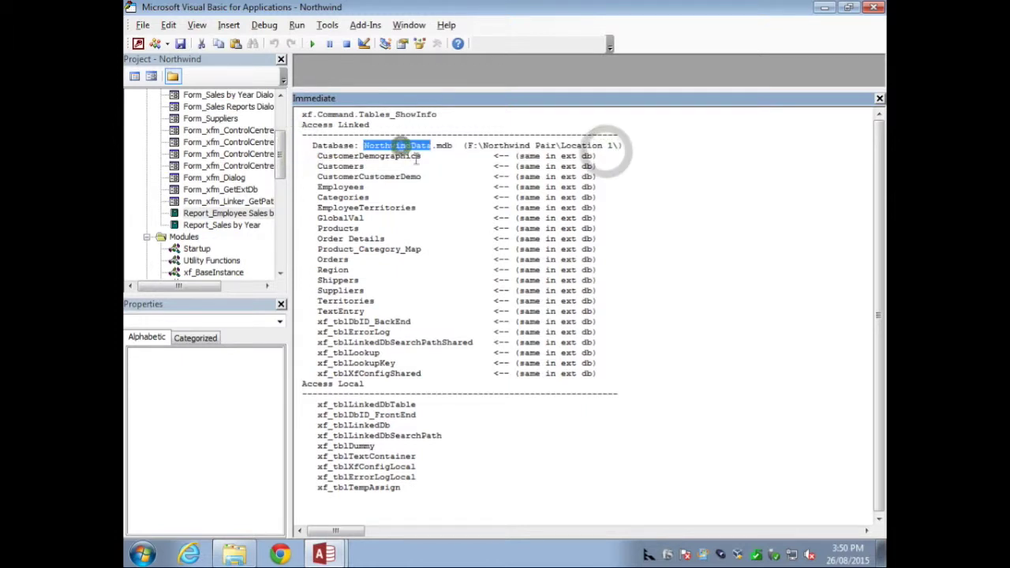
{"action": "left_click_drag", "start_coordinate": [300, 384], "coordinate": [322, 495]}
{"action": "left_click", "coordinate": [638, 342]}
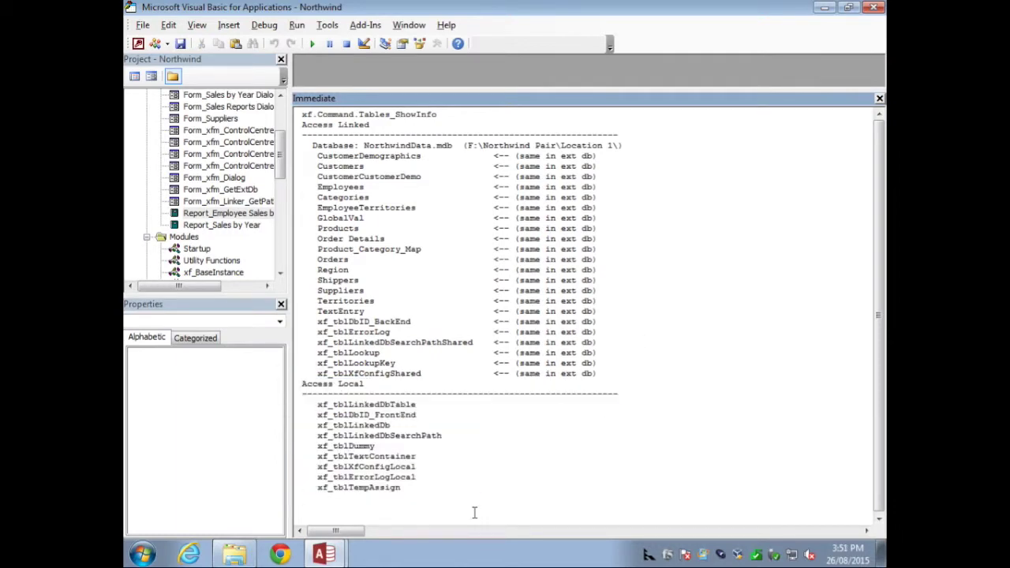
{"action": "key", "text": "alt+F11"}
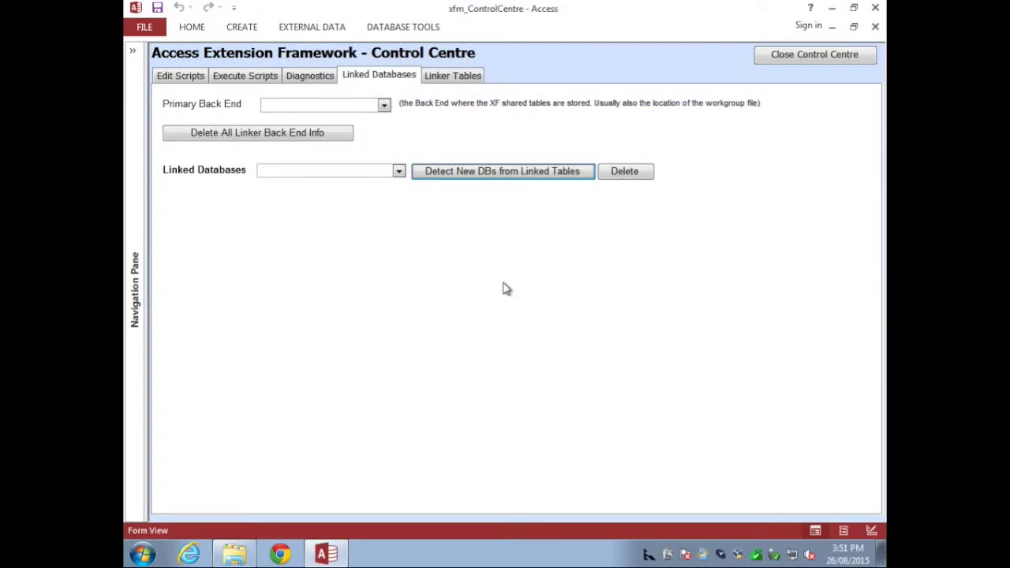
Step: Detect back-end databases from the linked tables and acknowledge the linker configuration message
{"action": "left_click", "coordinate": [400, 172]}
{"action": "left_click", "coordinate": [400, 172]}
{"action": "left_click", "coordinate": [400, 172]}
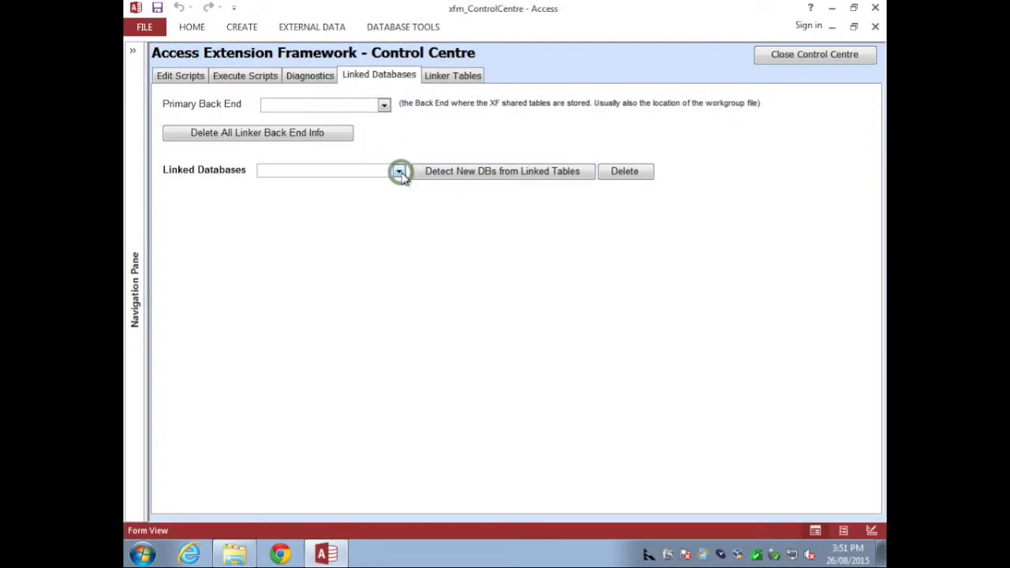
{"action": "left_click", "coordinate": [478, 176]}
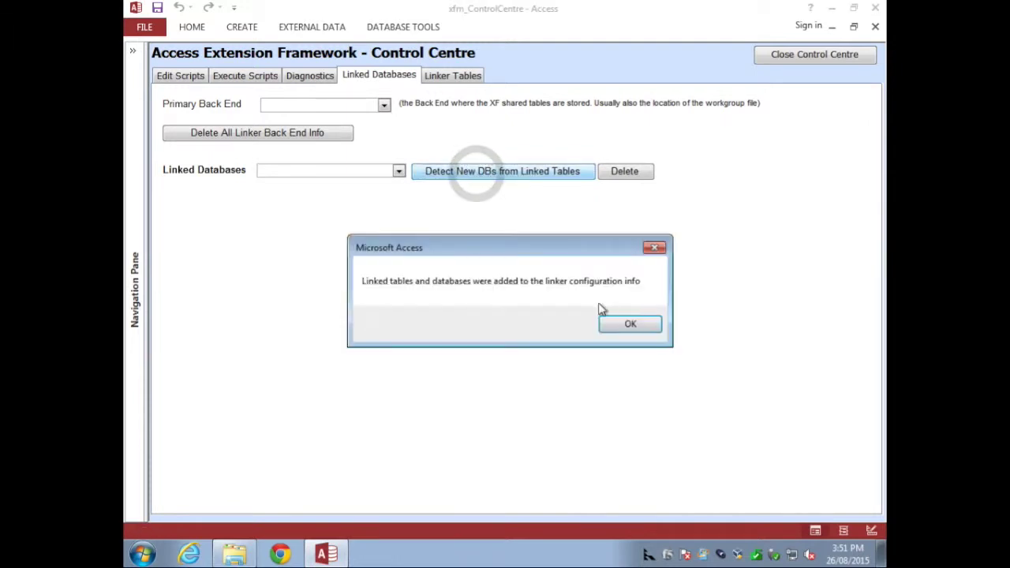
{"action": "left_click", "coordinate": [628, 324]}
Step: Select Northwind Data, check its active path, and keep Link_Local as the autolink behaviour
{"action": "left_click", "coordinate": [399, 171]}
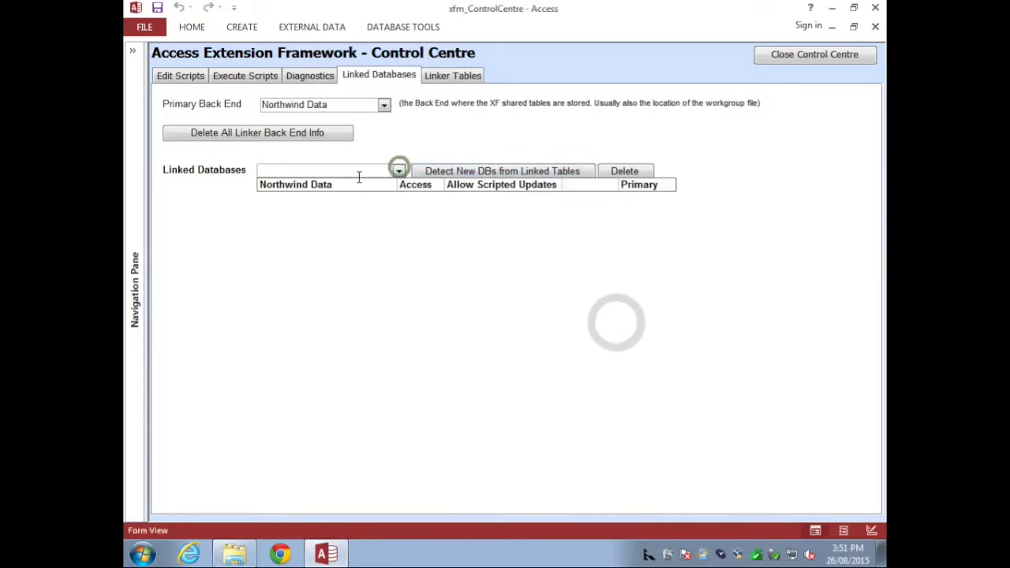
{"action": "left_click", "coordinate": [356, 187]}
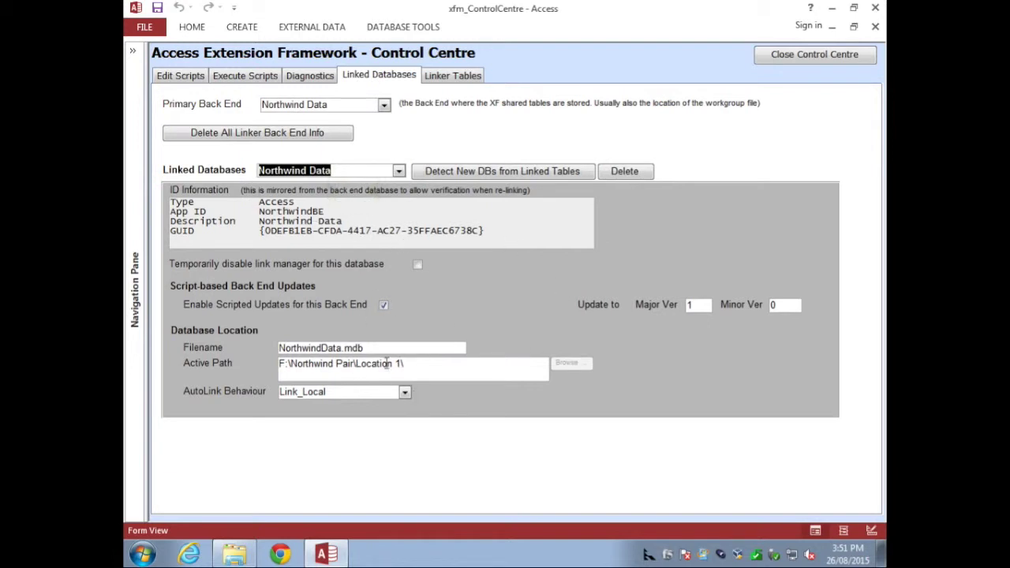
{"action": "left_click", "coordinate": [416, 366]}
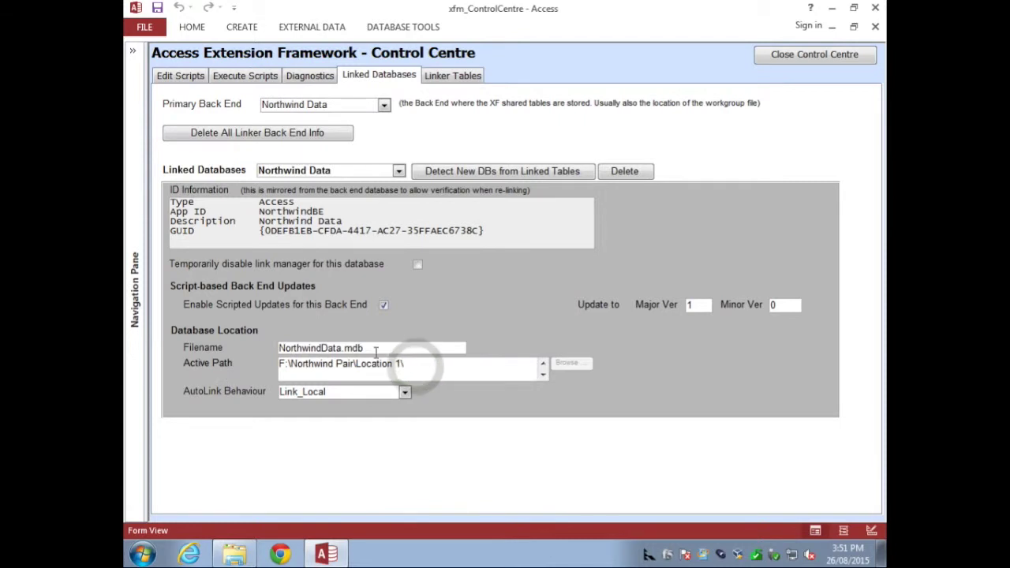
{"action": "left_click", "coordinate": [405, 392]}
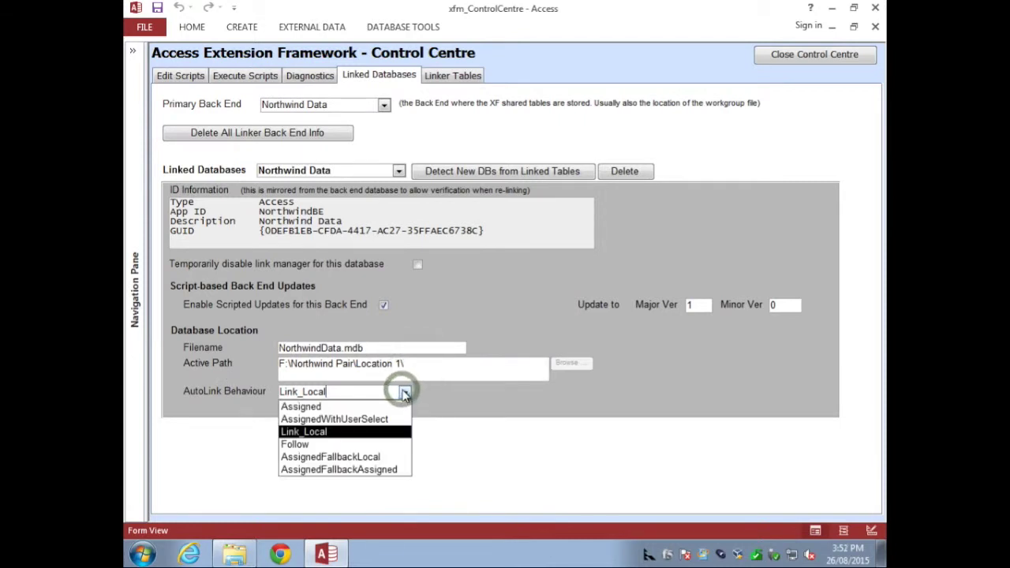
{"action": "left_click", "coordinate": [405, 394]}
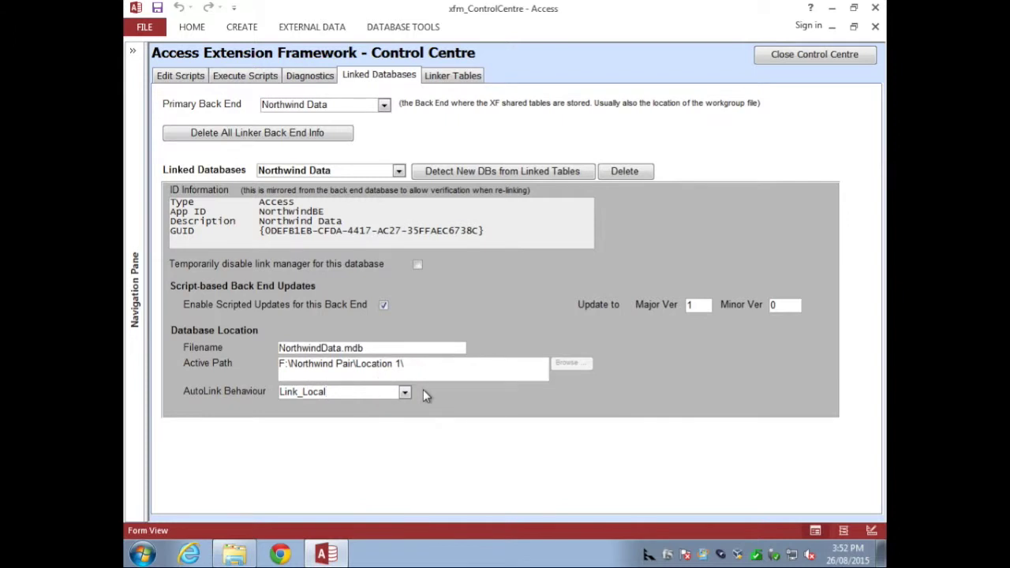
Step: Show the Linker Tables list of the 22 linked tables
{"action": "left_click", "coordinate": [453, 76]}
{"action": "left_click", "coordinate": [789, 320]}
{"action": "left_click_drag", "start_coordinate": [789, 319], "coordinate": [747, 288]}
Step: Check that Employees and the other tables use the Northwind Data back end, then close the Control Centre
{"action": "left_click", "coordinate": [322, 336]}
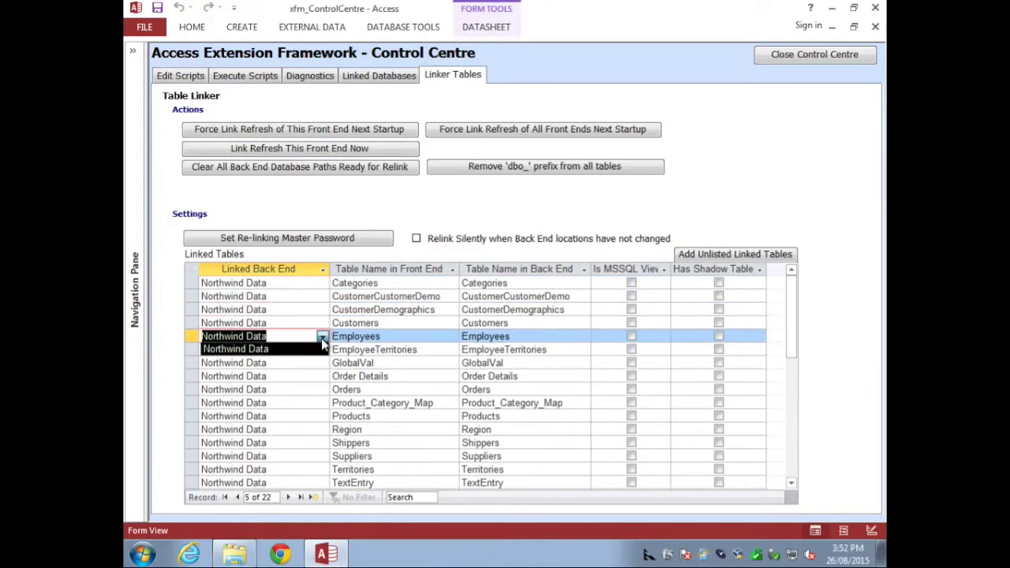
{"action": "left_click", "coordinate": [322, 337]}
{"action": "left_click", "coordinate": [322, 337]}
{"action": "left_click", "coordinate": [320, 336]}
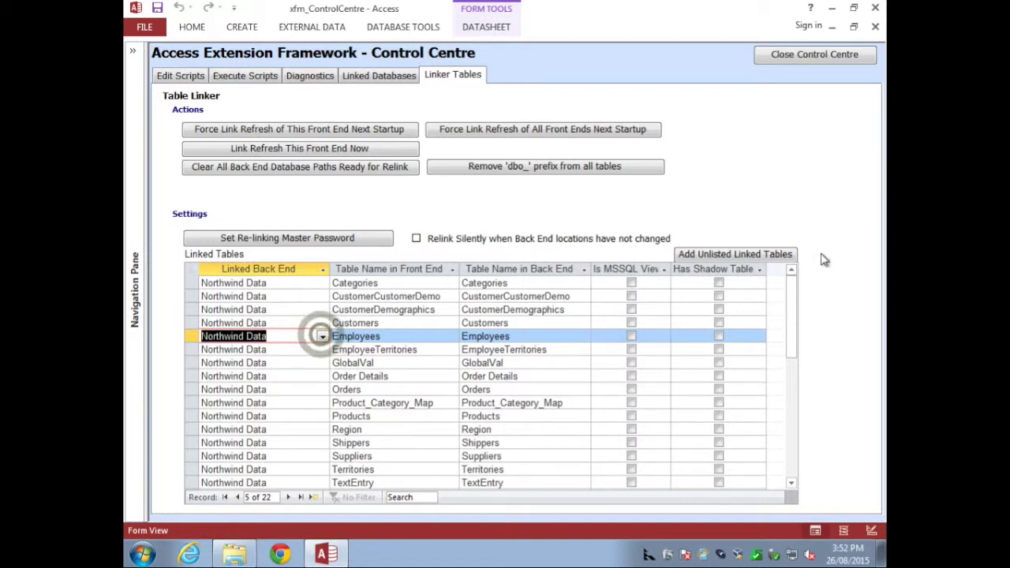
{"action": "left_click_drag", "start_coordinate": [792, 300], "coordinate": [787, 232]}
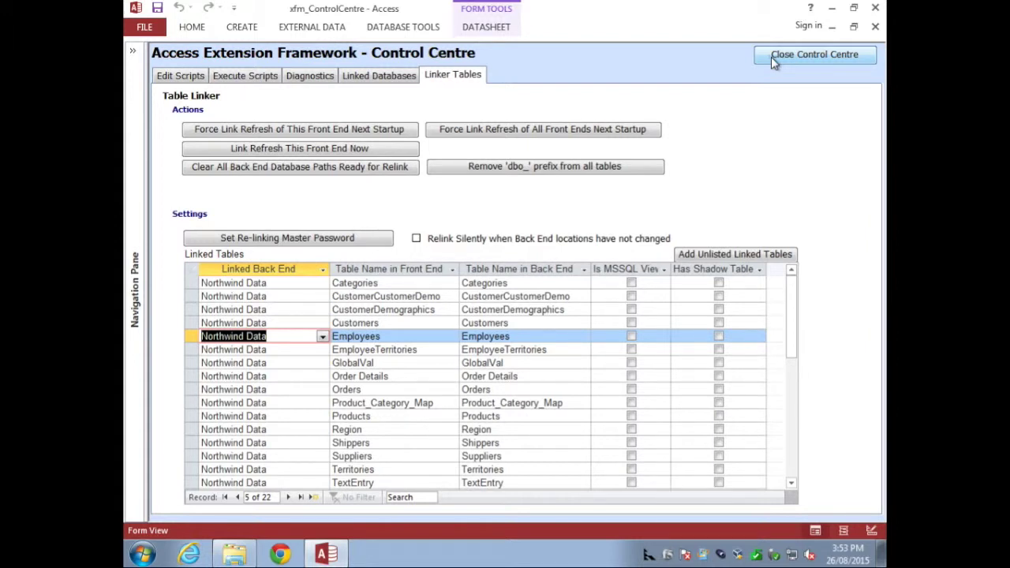
{"action": "left_click", "coordinate": [813, 55]}
Step: Open the Startup form's On Open event builder to reach the OpenStartup function
{"action": "left_click", "coordinate": [132, 51]}
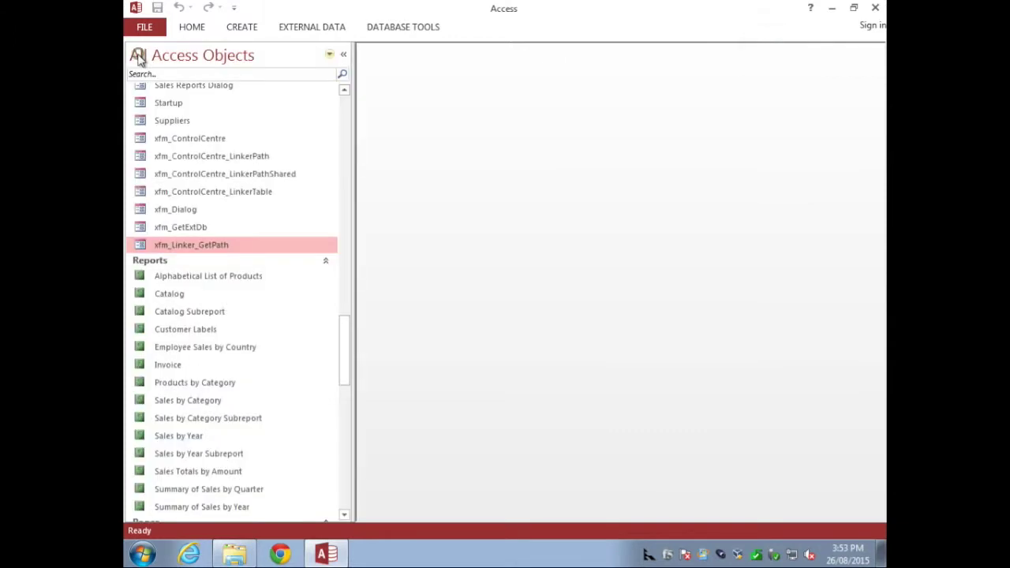
{"action": "left_click_drag", "start_coordinate": [345, 350], "coordinate": [347, 320]}
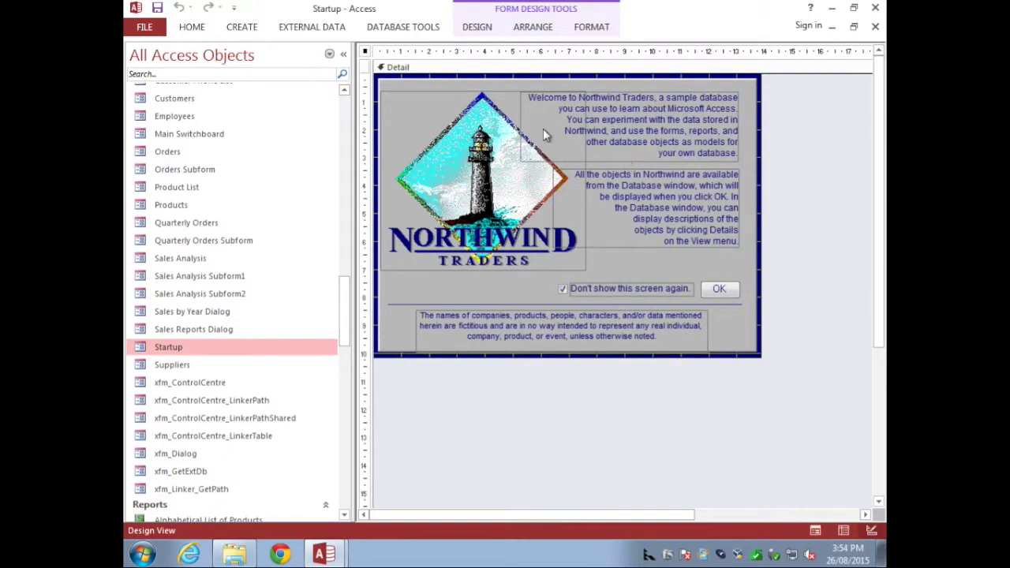
{"action": "double_click", "coordinate": [364, 51]}
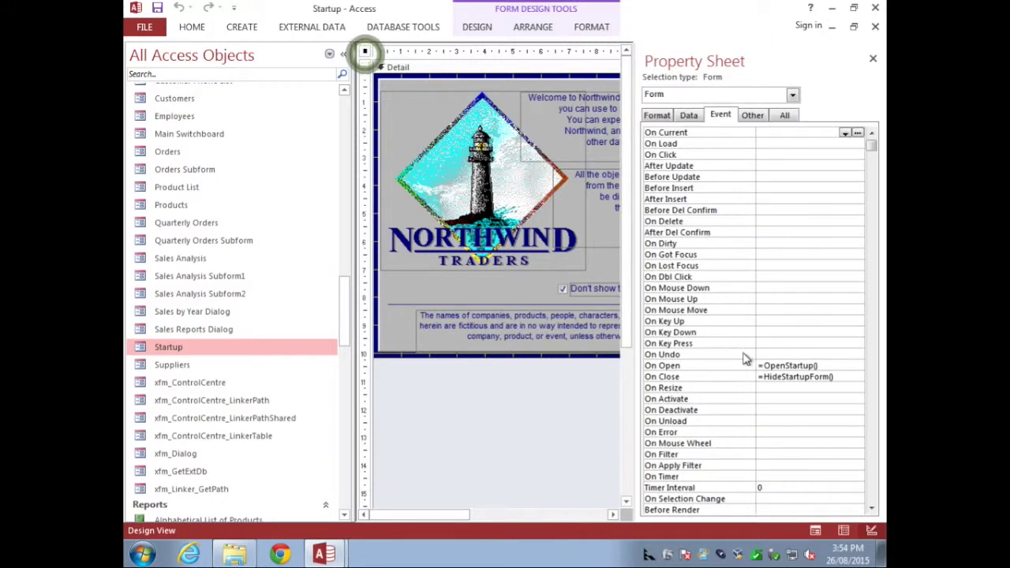
{"action": "left_click", "coordinate": [699, 363]}
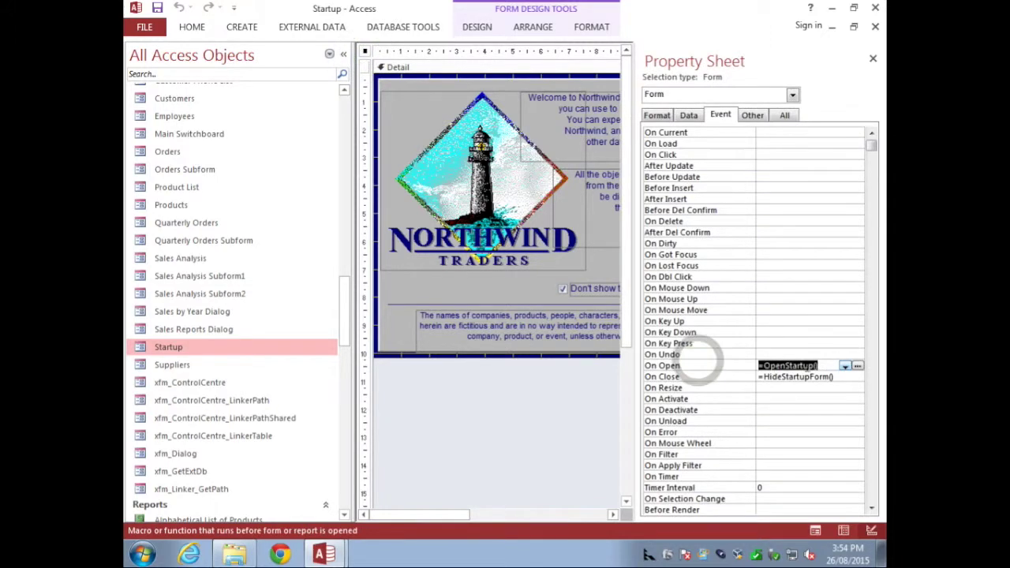
{"action": "left_click", "coordinate": [857, 366]}
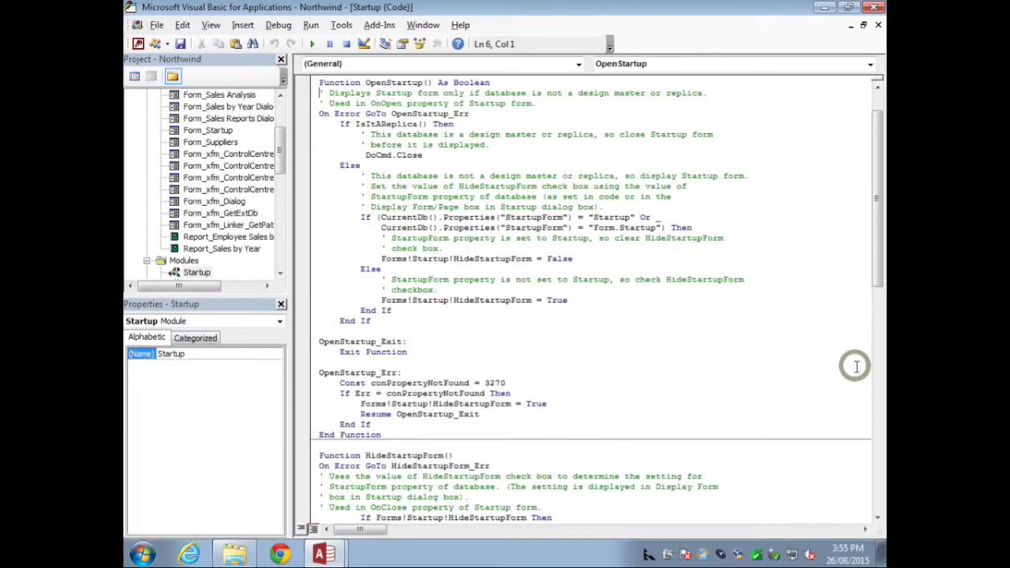
Step: Add an xf.AutoStart call on a new line after On Error GoTo OpenStartup_Err in OpenStartup
{"action": "left_click", "coordinate": [282, 177]}
{"action": "scroll", "coordinate": [281, 177], "scroll_direction": "down", "scroll_amount": 1}
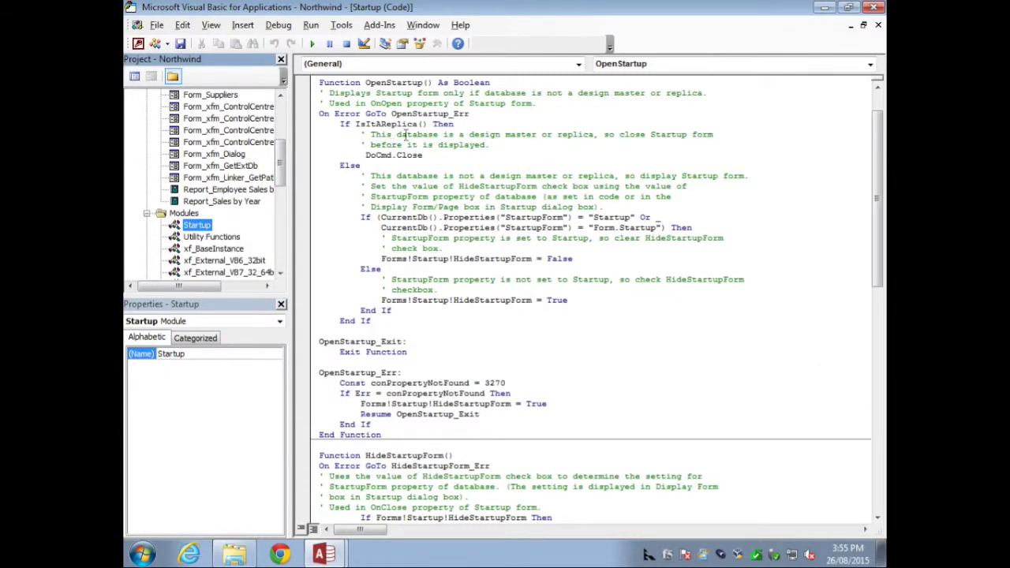
{"action": "left_click", "coordinate": [481, 113]}
{"action": "key", "text": "Return"}
{"action": "key", "text": "Up"}
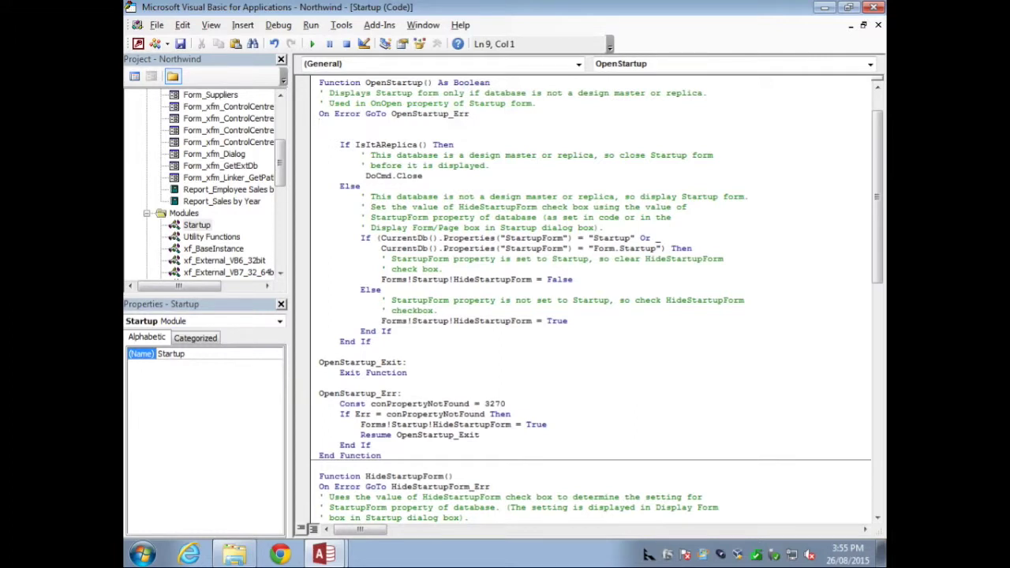
{"action": "type", "text": "xf."}
{"action": "key", "text": "Tab"}
{"action": "key", "text": "Down"}
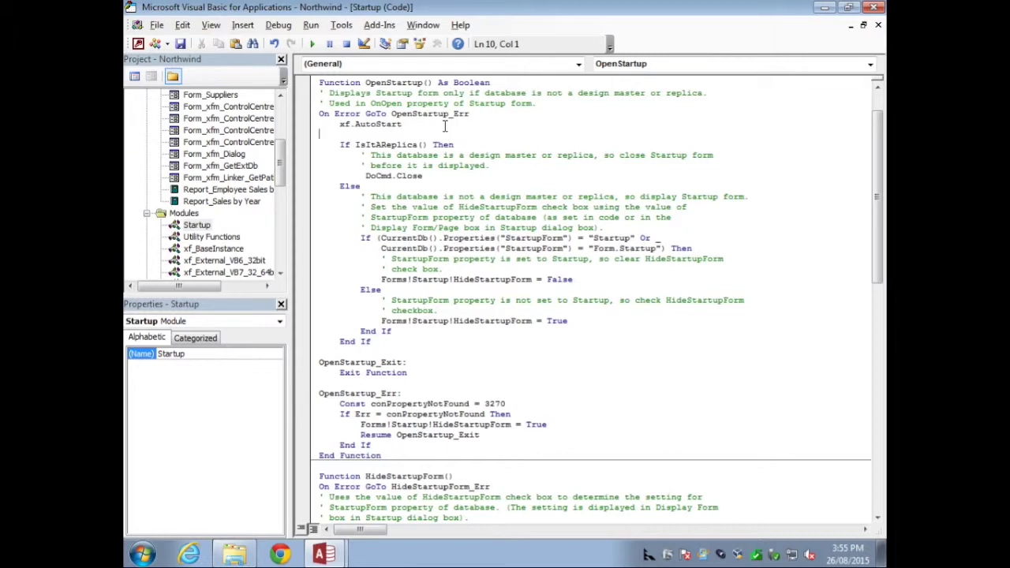
{"action": "left_click", "coordinate": [873, 7]}
Step: Reopen Northwind.mdb from Location 1, accepting the auto-relink and welcome messages
{"action": "left_click", "coordinate": [872, 8]}
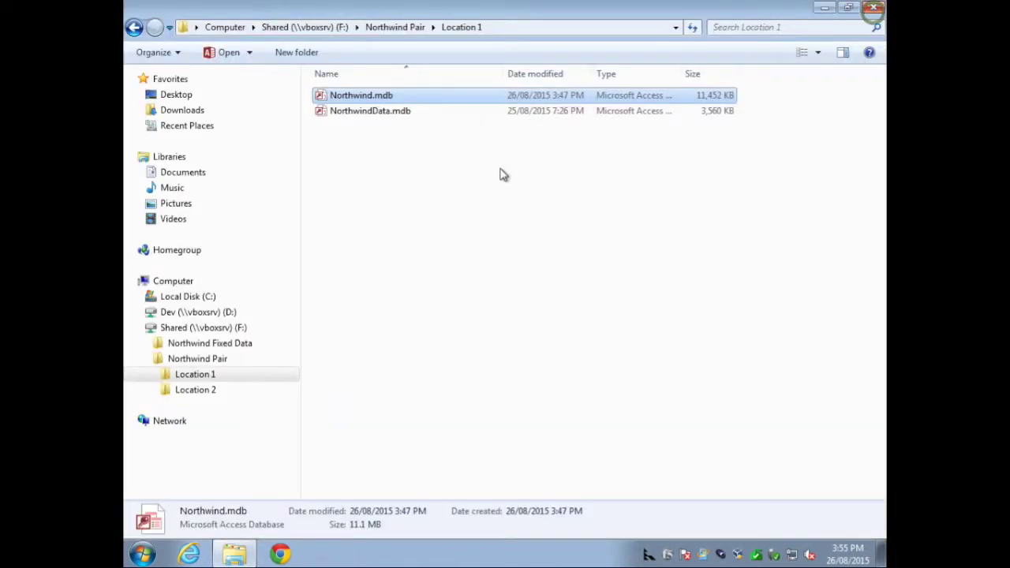
{"action": "double_click", "coordinate": [363, 98]}
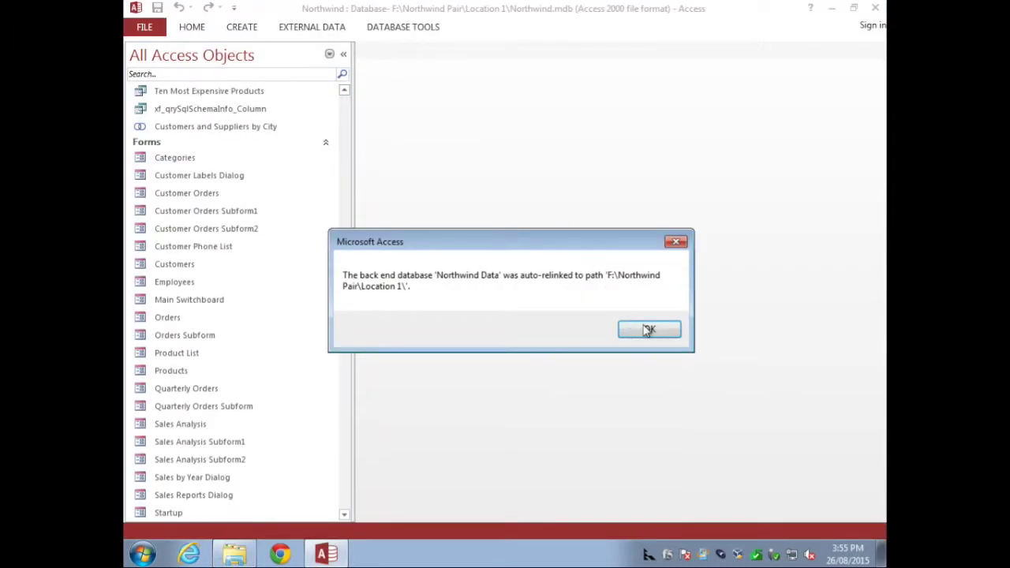
{"action": "left_click", "coordinate": [647, 330]}
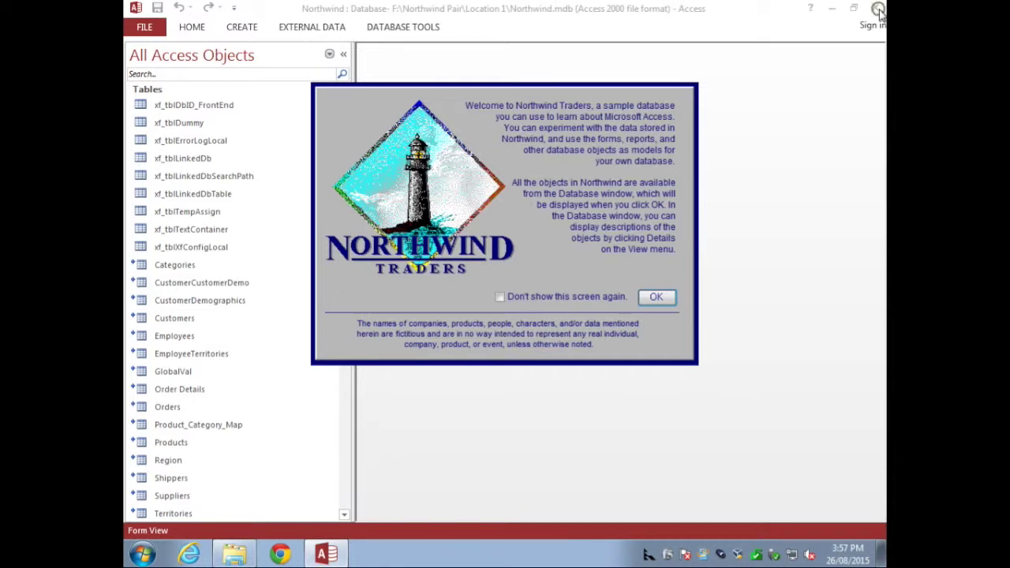
{"action": "left_click", "coordinate": [655, 299]}
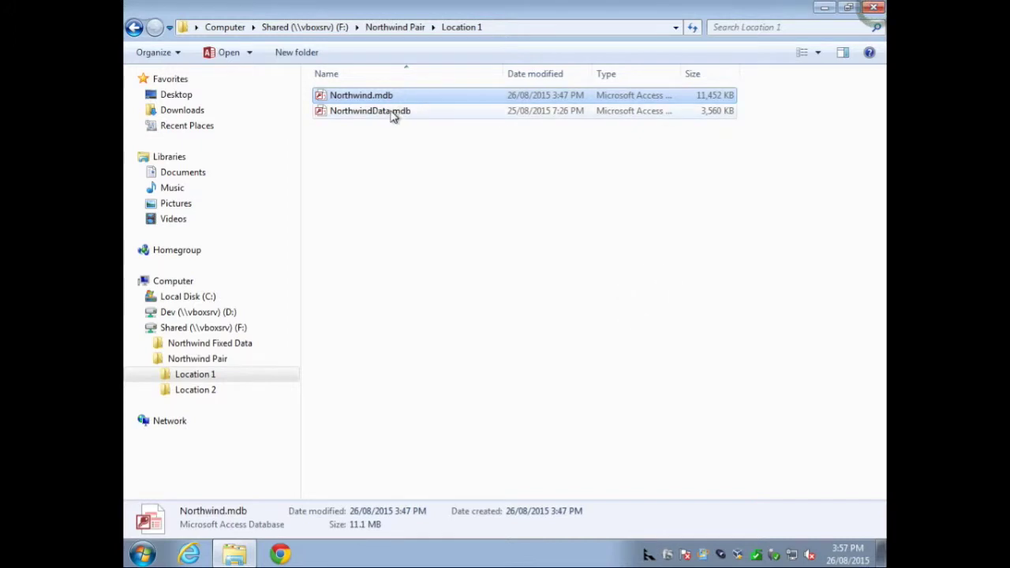
Step: Move Northwind.mdb and NorthwindData.mdb into the Location 2 folder
{"action": "left_click", "coordinate": [389, 112], "text": "shift"}
{"action": "left_click_drag", "start_coordinate": [386, 113], "coordinate": [210, 394]}
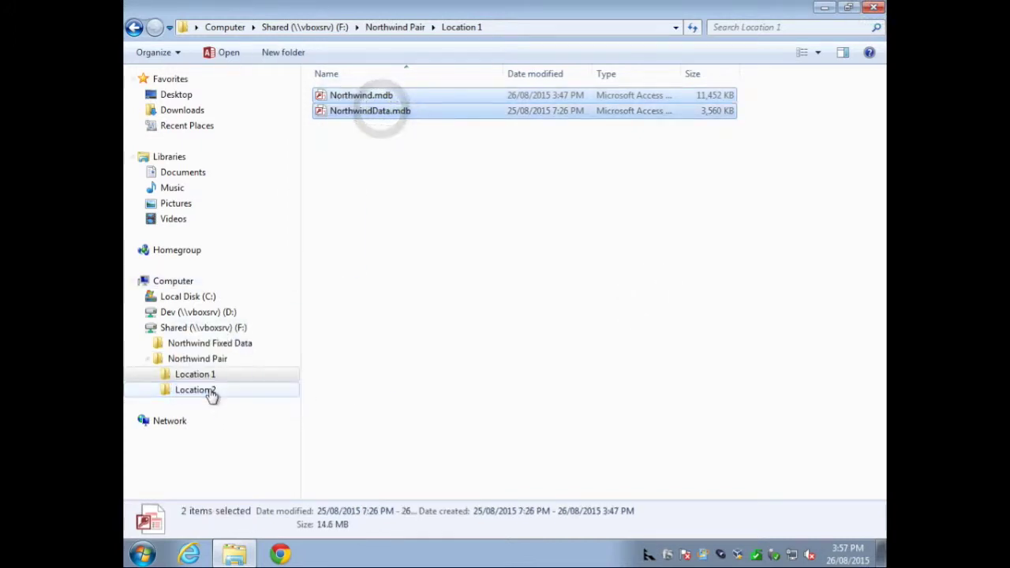
{"action": "left_click", "coordinate": [208, 389]}
Step: Open Northwind from Location 2, accept the relink, and confirm the Orders form opens
{"action": "double_click", "coordinate": [368, 97]}
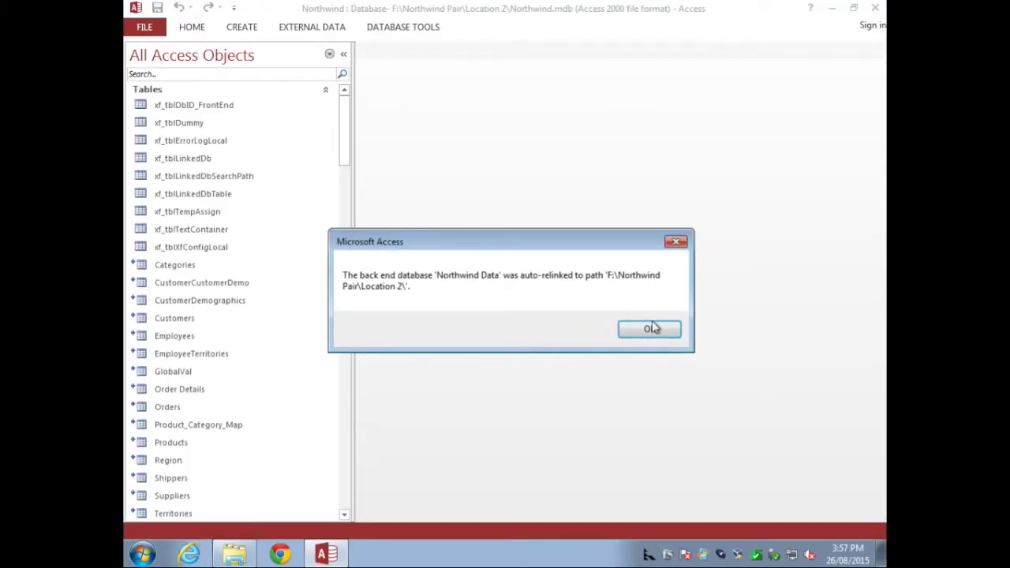
{"action": "left_click", "coordinate": [651, 328]}
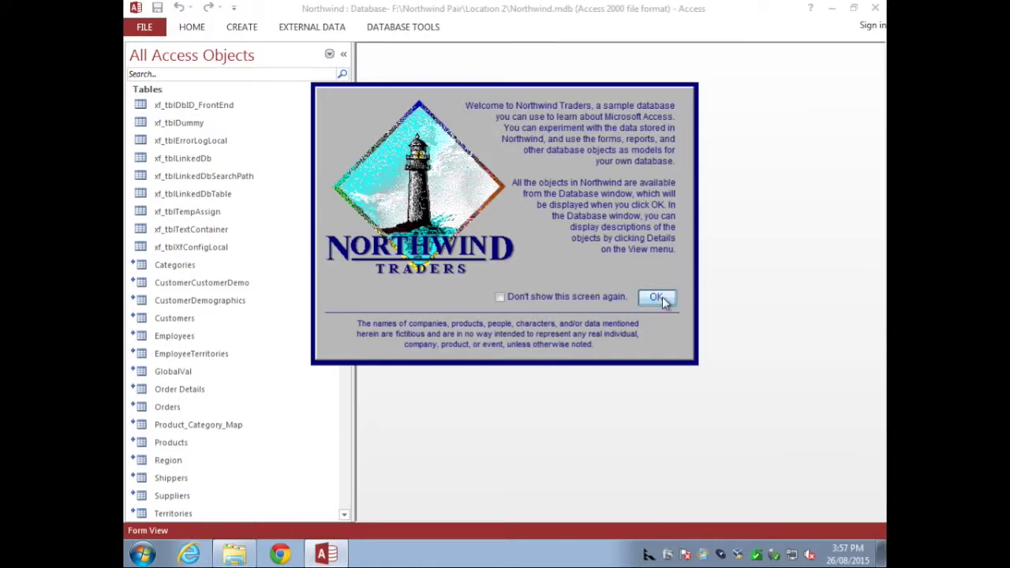
{"action": "left_click", "coordinate": [658, 297]}
{"action": "left_click", "coordinate": [721, 234]}
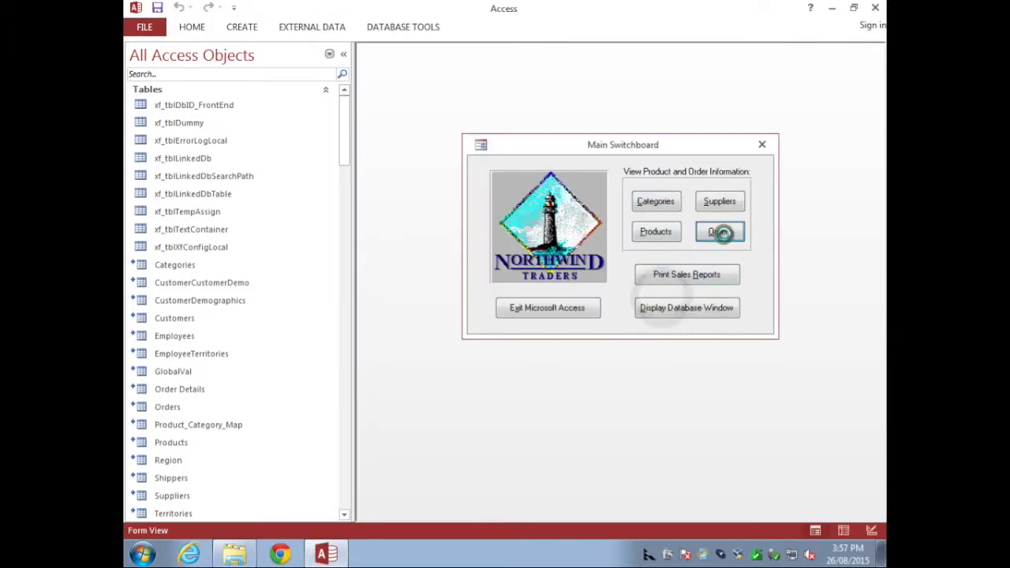
{"action": "left_click", "coordinate": [832, 126]}
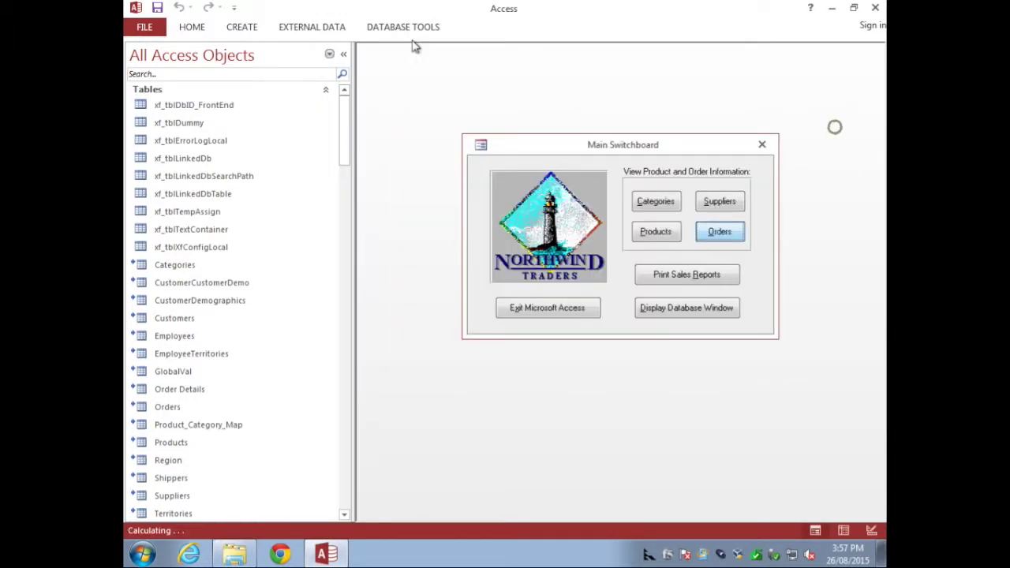
Step: Check in the Linked Table Manager that tables point to Location 2's NorthwindData.mdb, then cancel
{"action": "left_click", "coordinate": [334, 28]}
{"action": "left_click", "coordinate": [180, 65]}
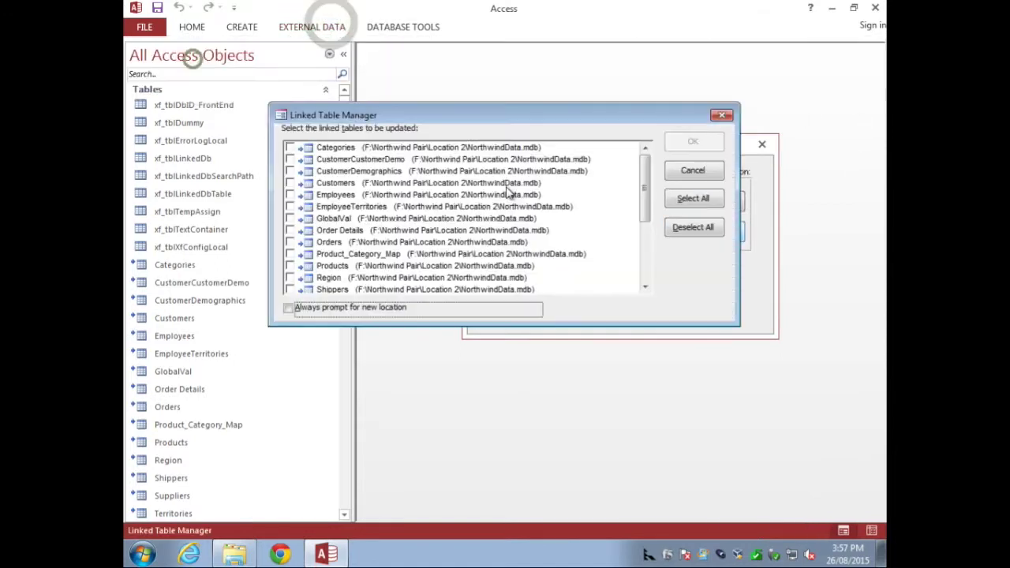
{"action": "left_click", "coordinate": [457, 194]}
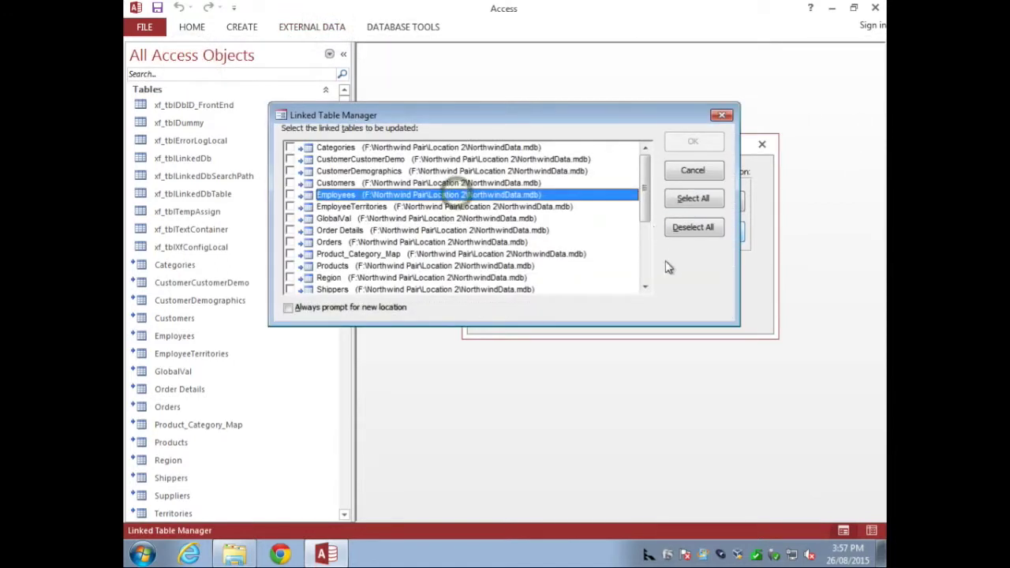
{"action": "left_click", "coordinate": [694, 172]}
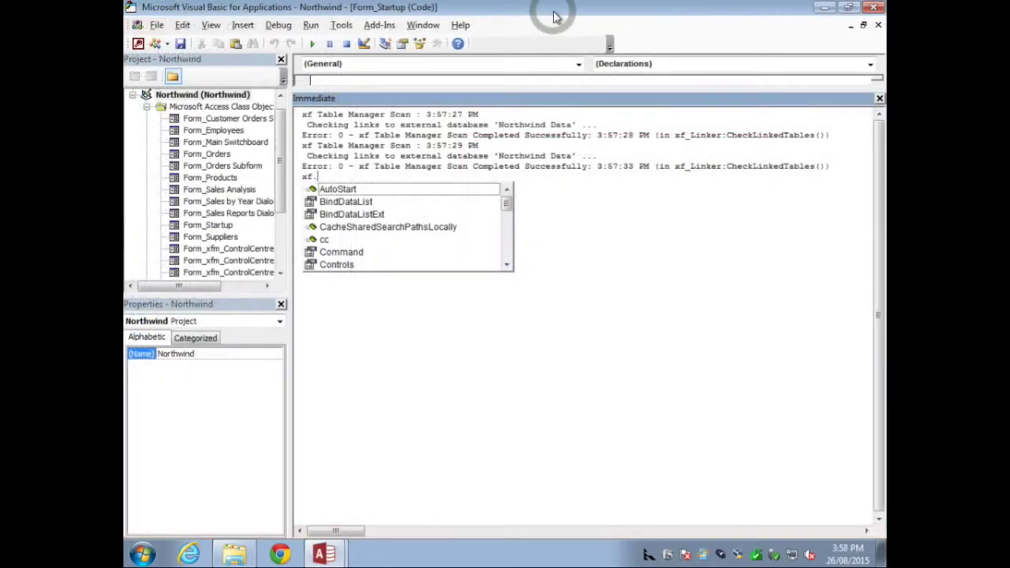
Step: Run xf.Command.Tables_ShowInfo in the Immediate window and highlight the Location 2 back-end path
{"action": "type", "text": "Command."}
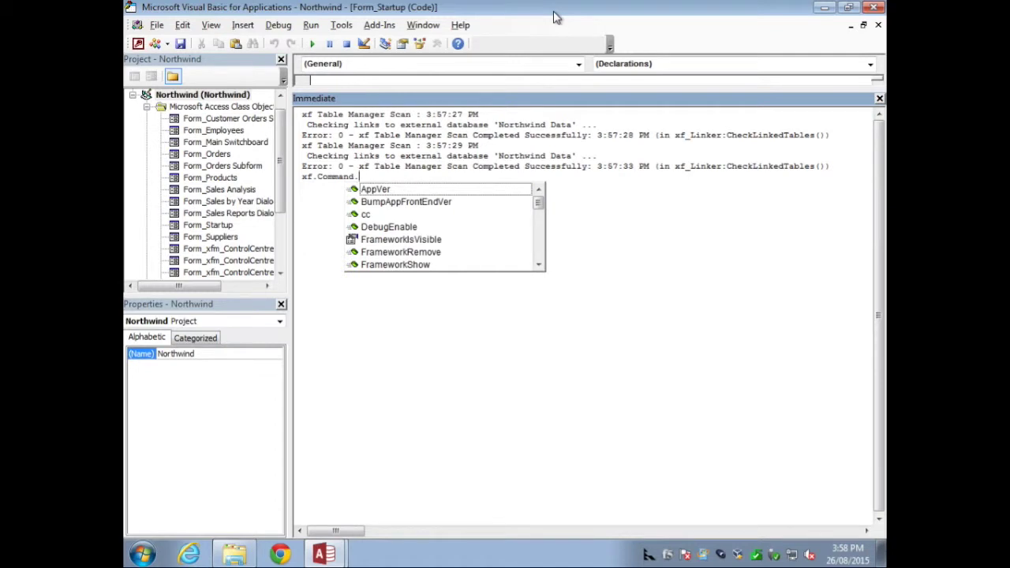
{"action": "type", "text": "t"}
{"action": "key", "text": "Down"}
{"action": "key", "text": "Down"}
{"action": "key", "text": "Down"}
{"action": "key", "text": "Return"}
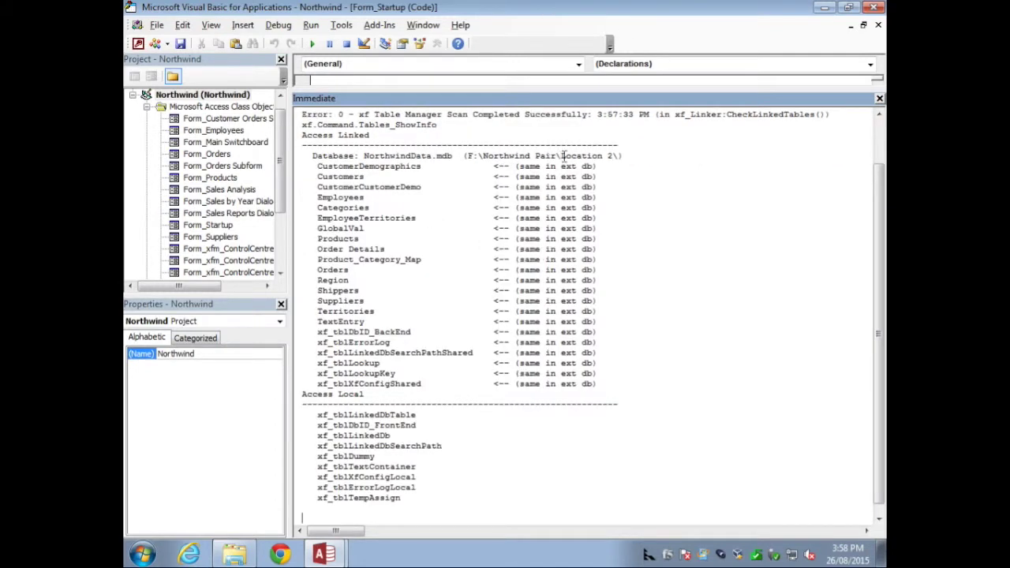
{"action": "left_click_drag", "start_coordinate": [613, 155], "coordinate": [470, 154]}
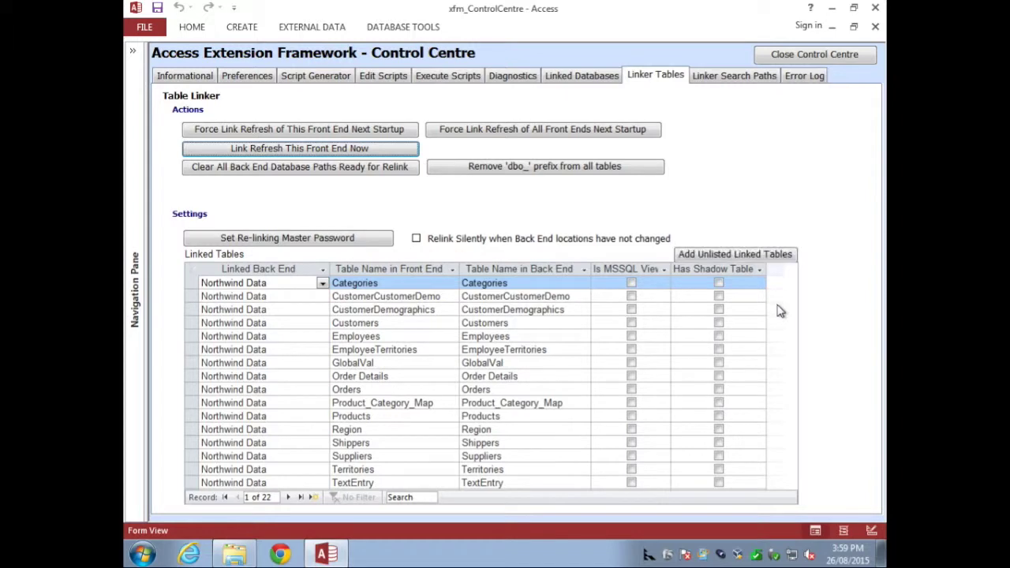
{"action": "left_click", "coordinate": [582, 75]}
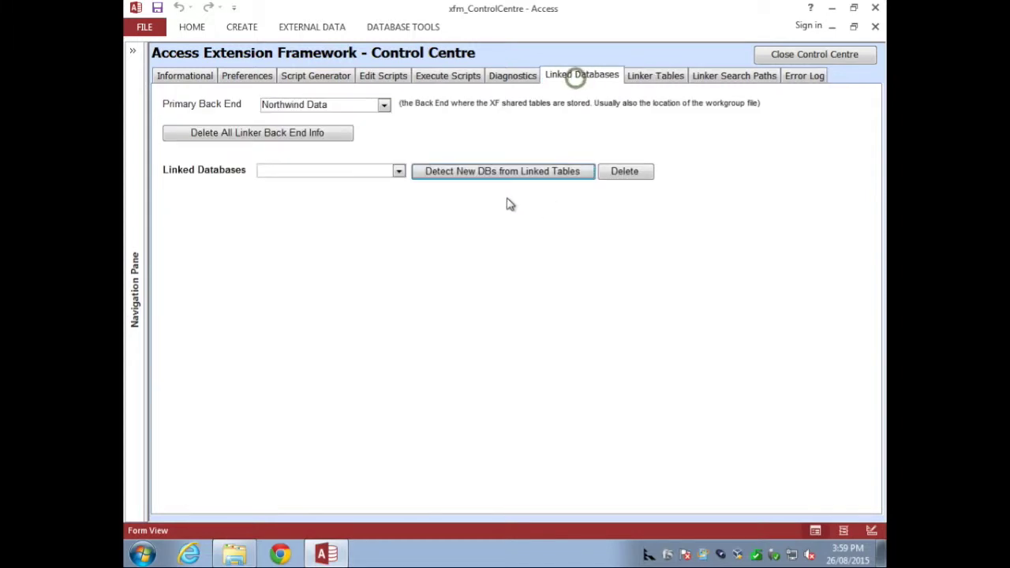
{"action": "left_click", "coordinate": [399, 173]}
{"action": "left_click", "coordinate": [635, 78]}
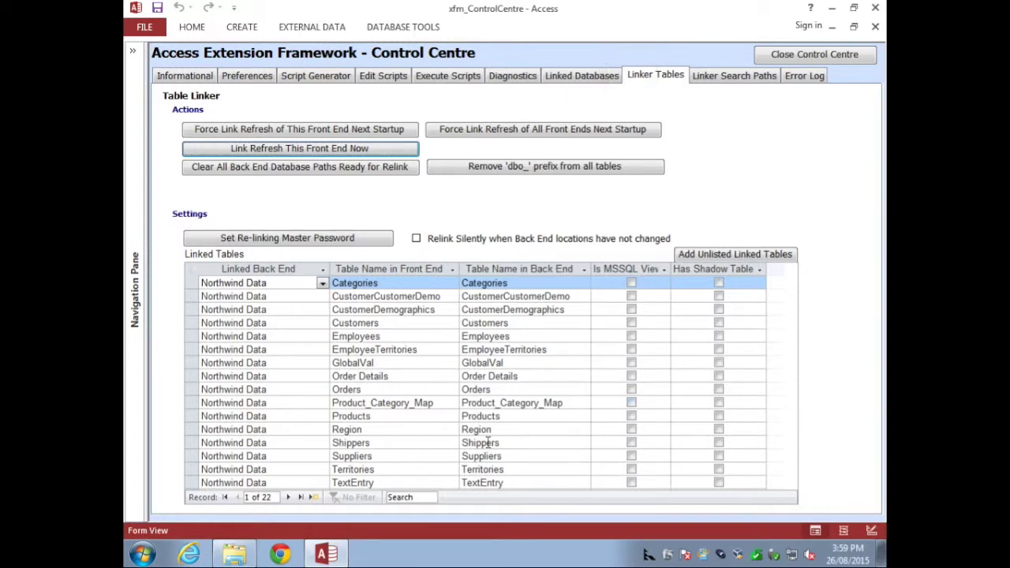
{"action": "left_click", "coordinate": [435, 456]}
{"action": "key", "text": "Down"}
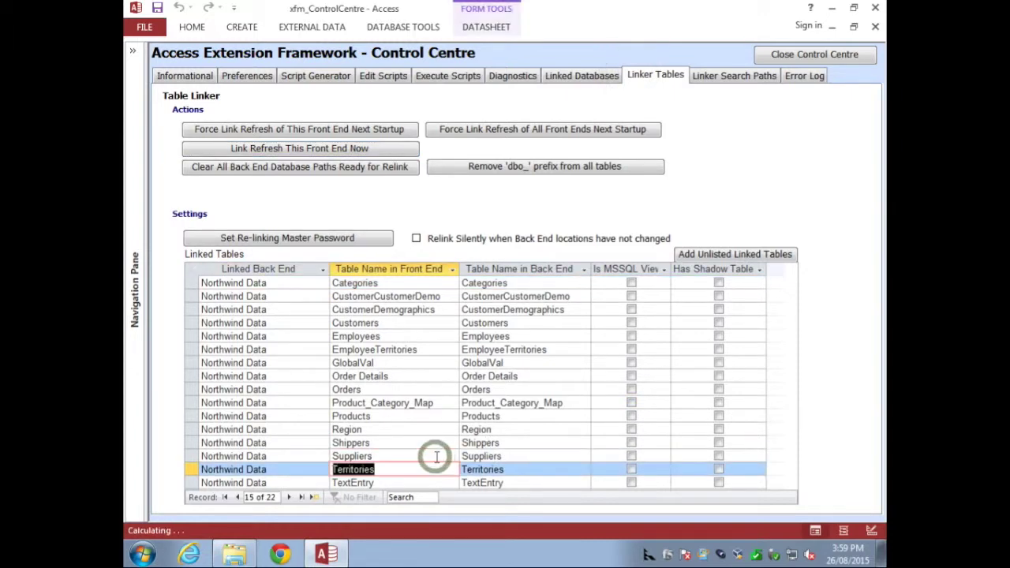
{"action": "key", "text": "Down"}
{"action": "key", "text": "Down"}
{"action": "key", "text": "Down"}
{"action": "key", "text": "Down"}
{"action": "key", "text": "Down"}
{"action": "key", "text": "Down"}
{"action": "key", "text": "Down"}
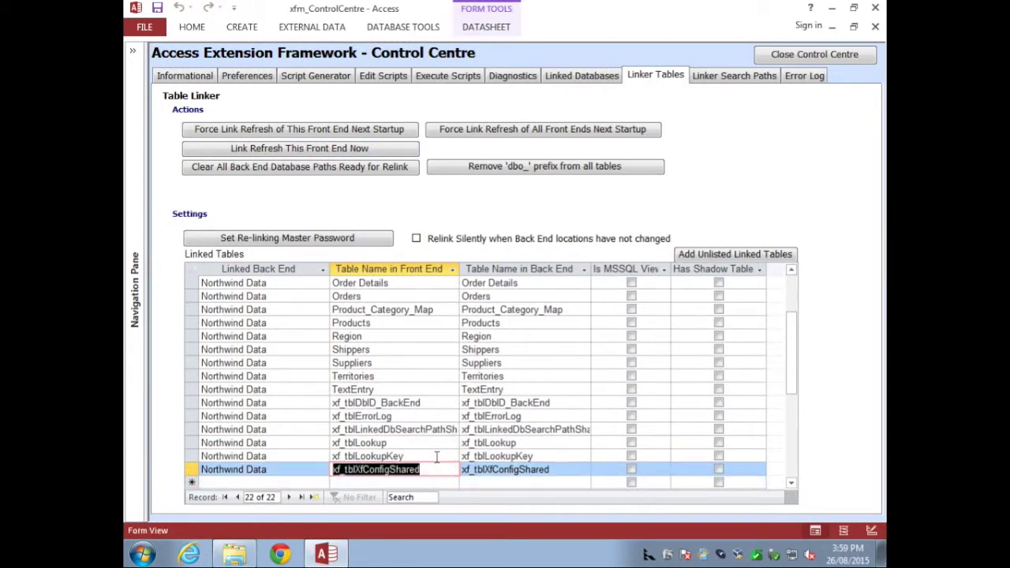
{"action": "key", "text": "Down"}
{"action": "key", "text": "Tab"}
{"action": "key", "text": "Tab"}
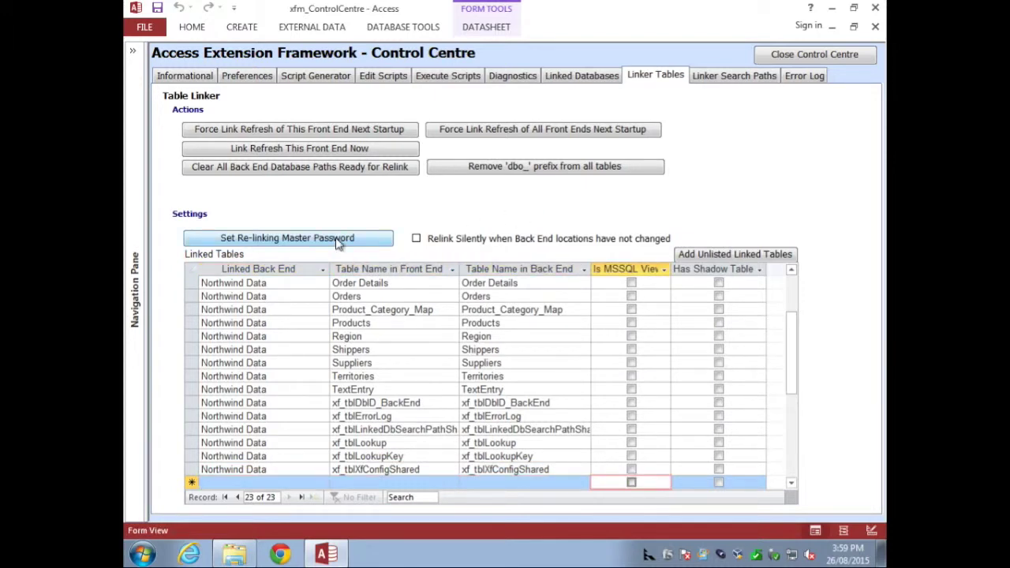
{"action": "left_click", "coordinate": [268, 388]}
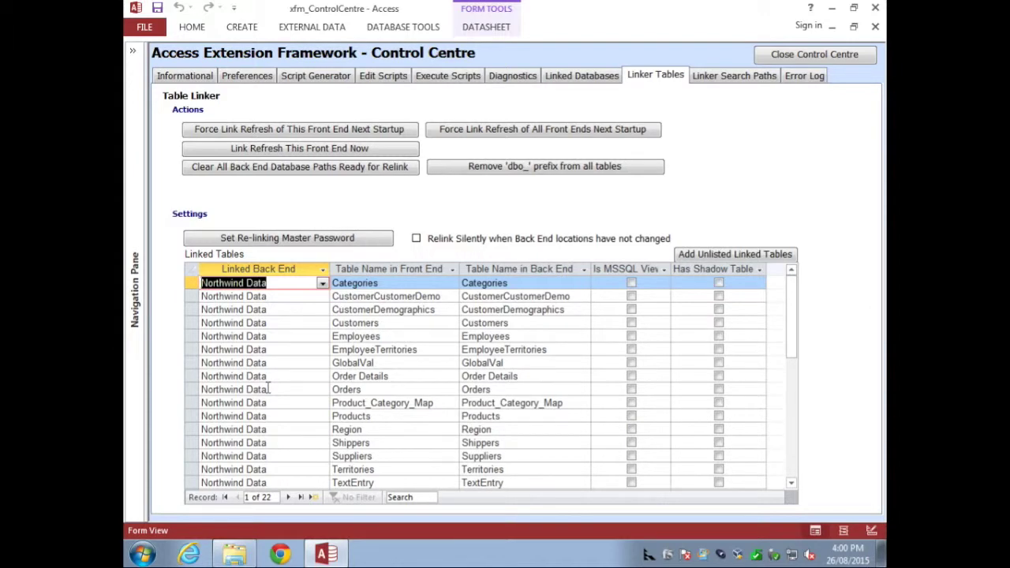
{"action": "key", "text": "Down"}
{"action": "key", "text": "Down"}
{"action": "key", "text": "Down"}
{"action": "key", "text": "Down"}
{"action": "key", "text": "Down"}
{"action": "key", "text": "Down"}
{"action": "key", "text": "Down"}
{"action": "key", "text": "Down"}
{"action": "key", "text": "Down"}
{"action": "key", "text": "Down"}
{"action": "key", "text": "Down"}
{"action": "key", "text": "Down"}
{"action": "key", "text": "Down"}
{"action": "key", "text": "Down"}
{"action": "key", "text": "Down"}
{"action": "key", "text": "Down"}
{"action": "key", "text": "Down"}
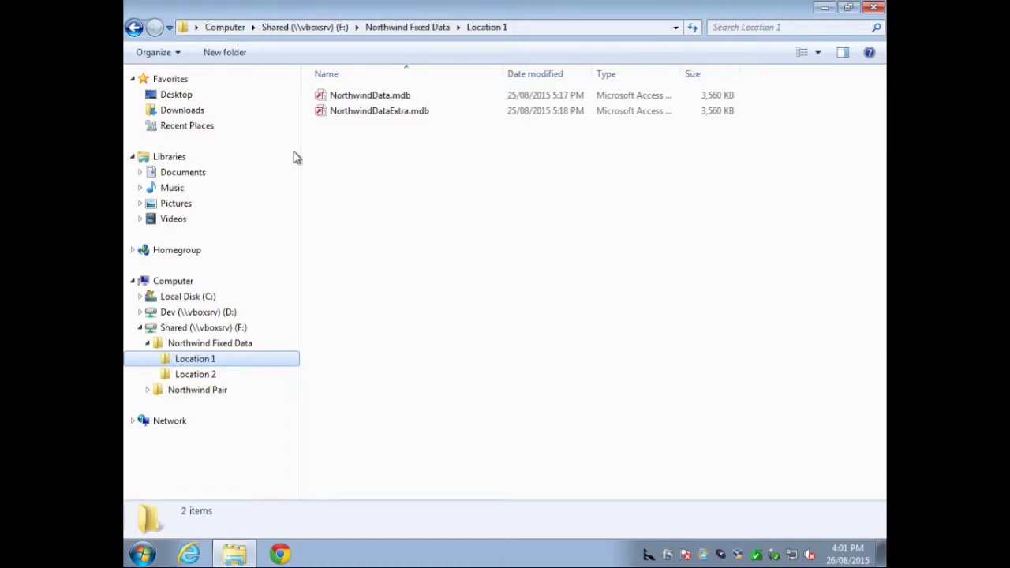
Step: Look over the Location 1 back-end files, then open Northwind.mdb from Documents in Access
{"action": "left_click", "coordinate": [174, 172]}
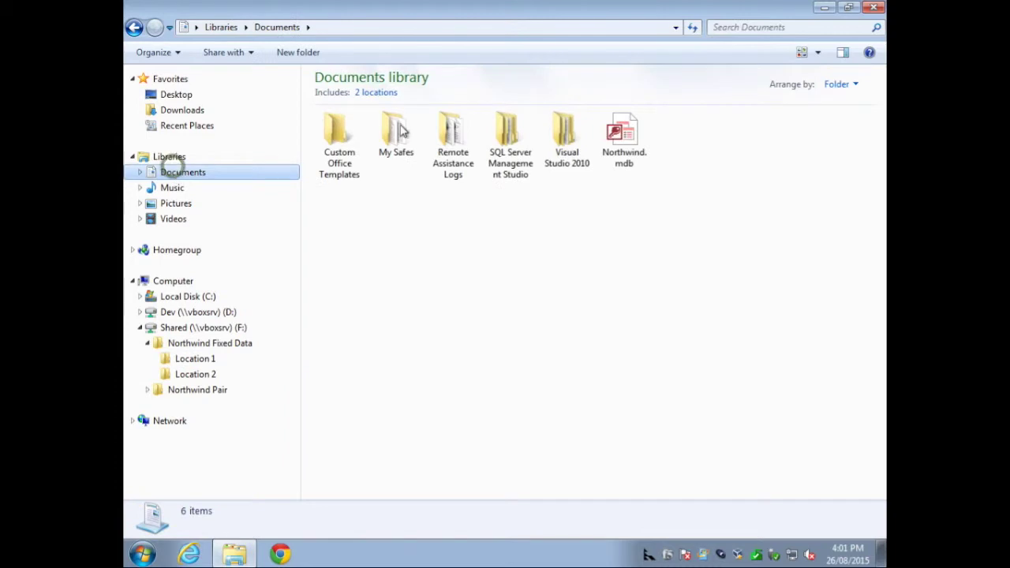
{"action": "left_click", "coordinate": [623, 138]}
{"action": "double_click", "coordinate": [623, 138]}
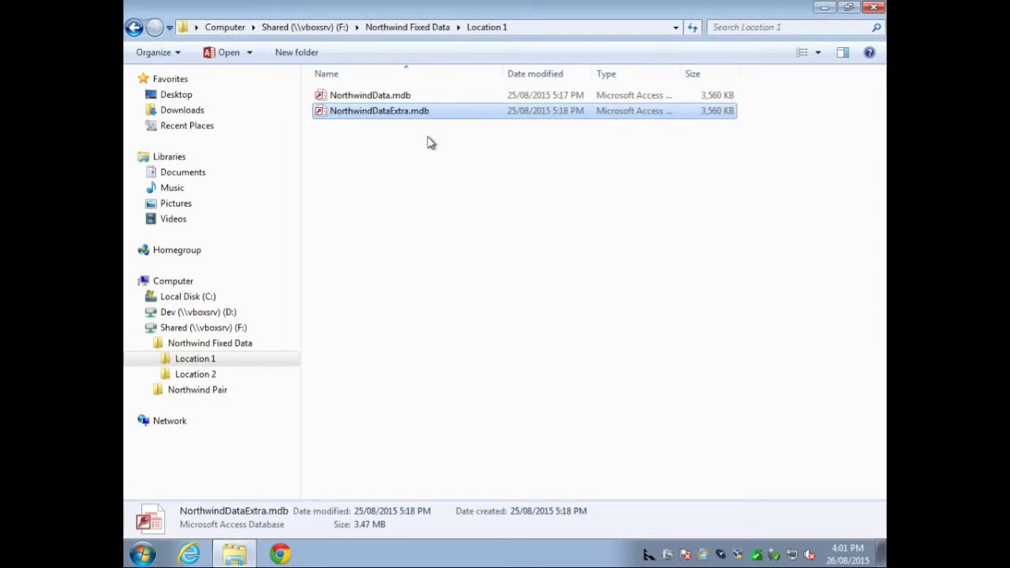
{"action": "left_click", "coordinate": [182, 173]}
{"action": "double_click", "coordinate": [623, 134]}
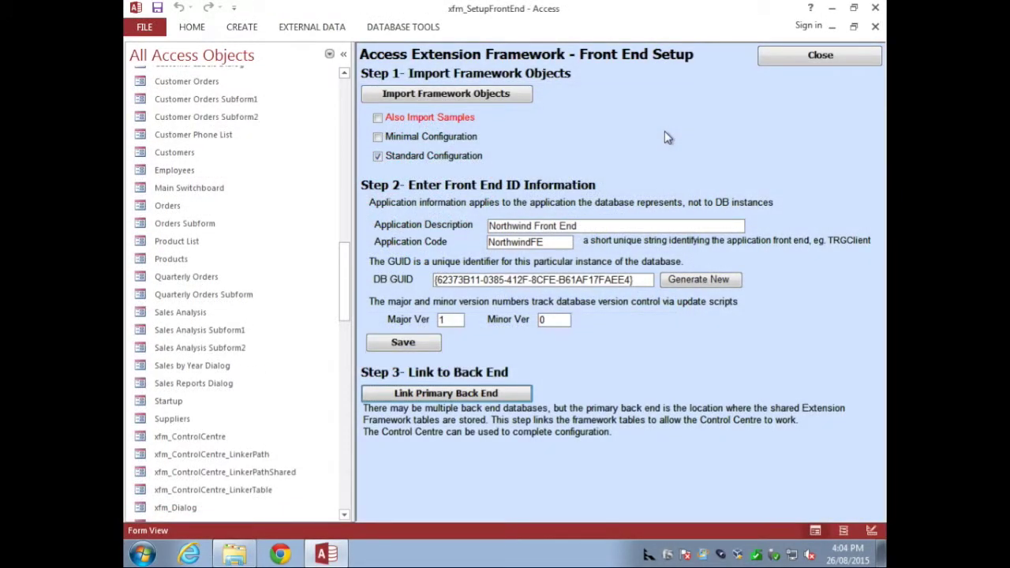
Step: Link NorthwindData.mdb from F:\Northwind Fixed Data\Location 1 as primary back end, then close Front End Setup
{"action": "left_click", "coordinate": [445, 387]}
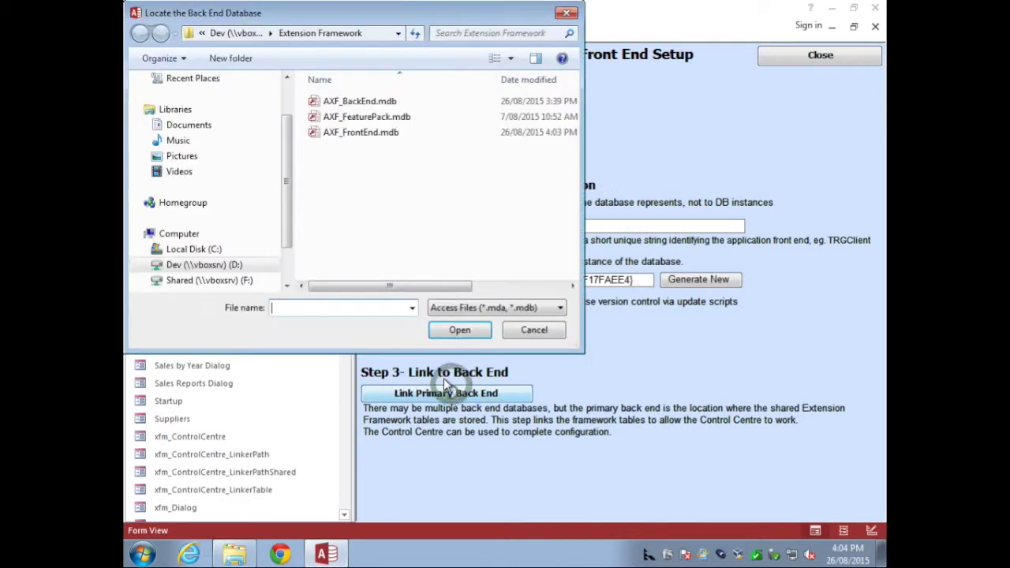
{"action": "left_click", "coordinate": [284, 201]}
{"action": "scroll", "coordinate": [284, 201], "scroll_direction": "down", "scroll_amount": 1}
{"action": "scroll", "coordinate": [280, 199], "scroll_direction": "up", "scroll_amount": 1}
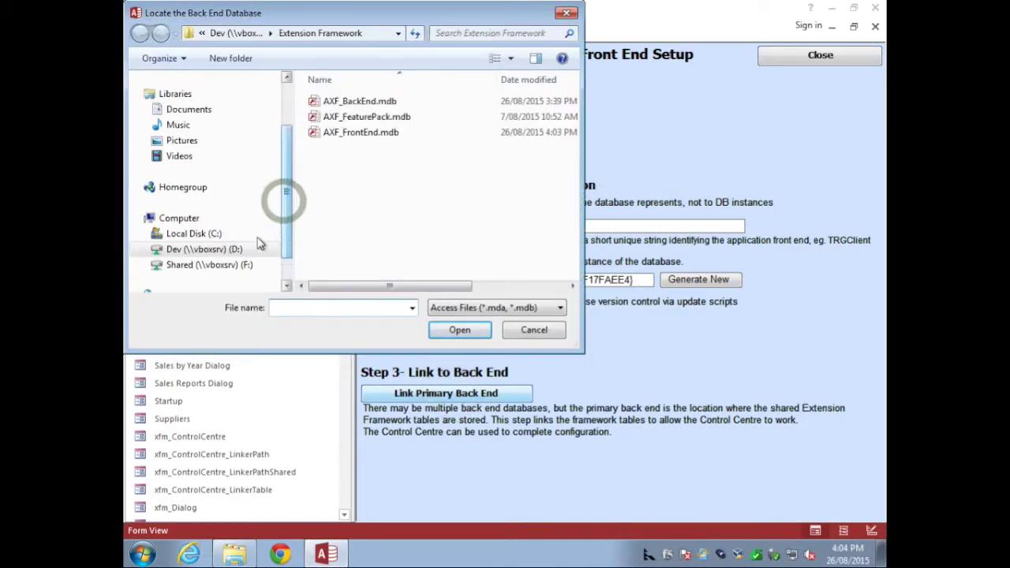
{"action": "left_click", "coordinate": [147, 264]}
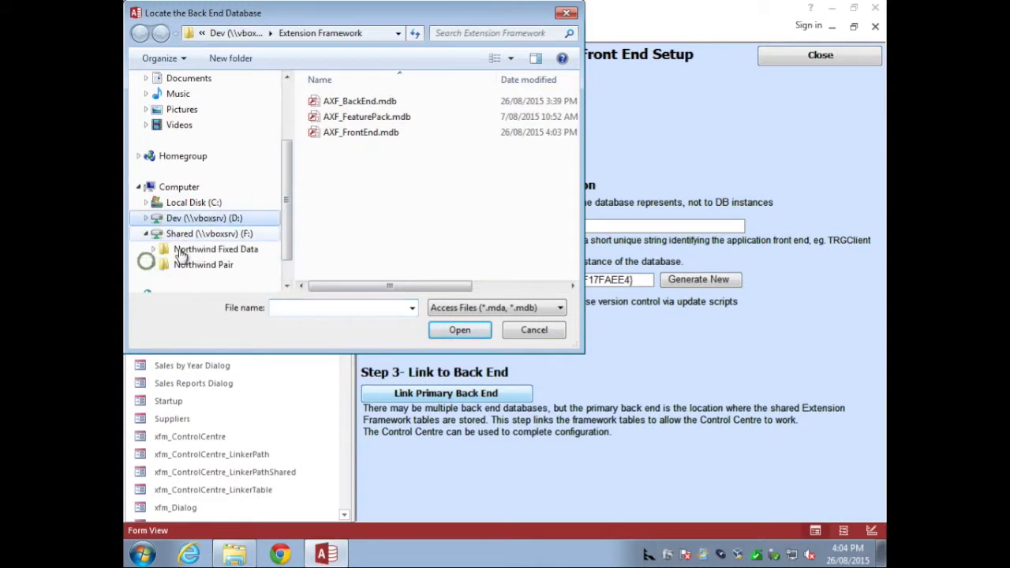
{"action": "left_click", "coordinate": [198, 250]}
{"action": "left_click", "coordinate": [197, 265]}
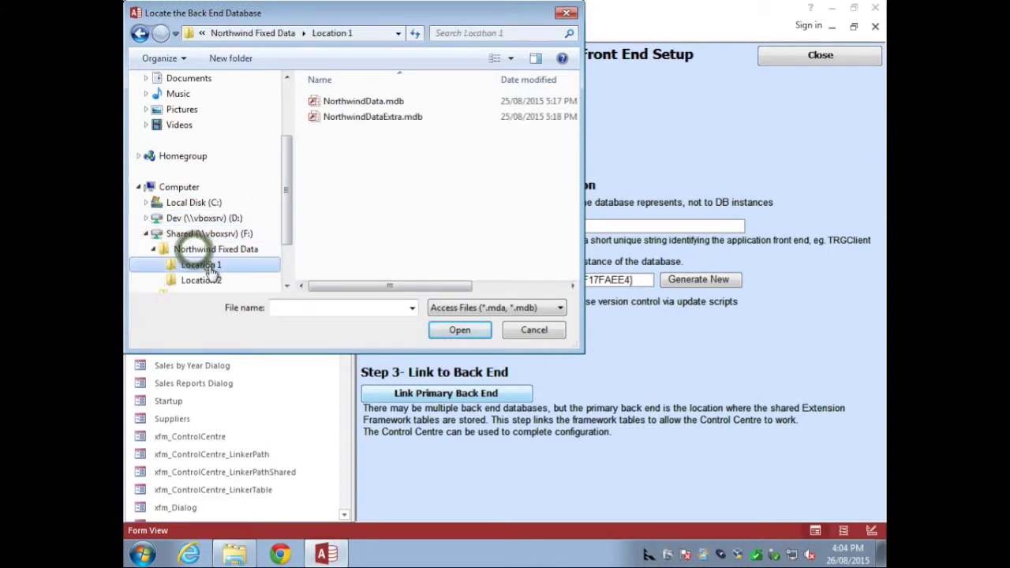
{"action": "left_click", "coordinate": [353, 102]}
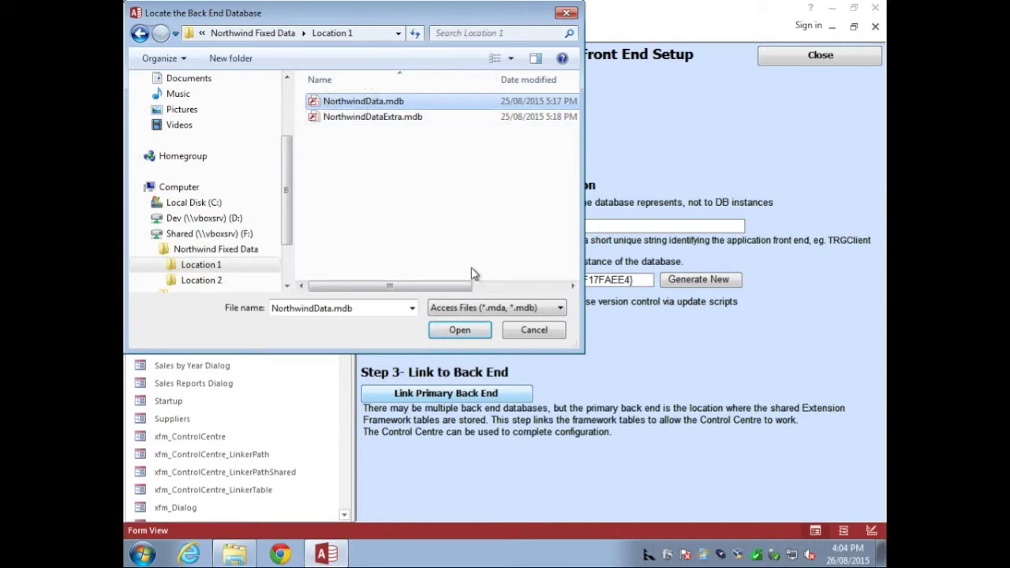
{"action": "left_click", "coordinate": [458, 331]}
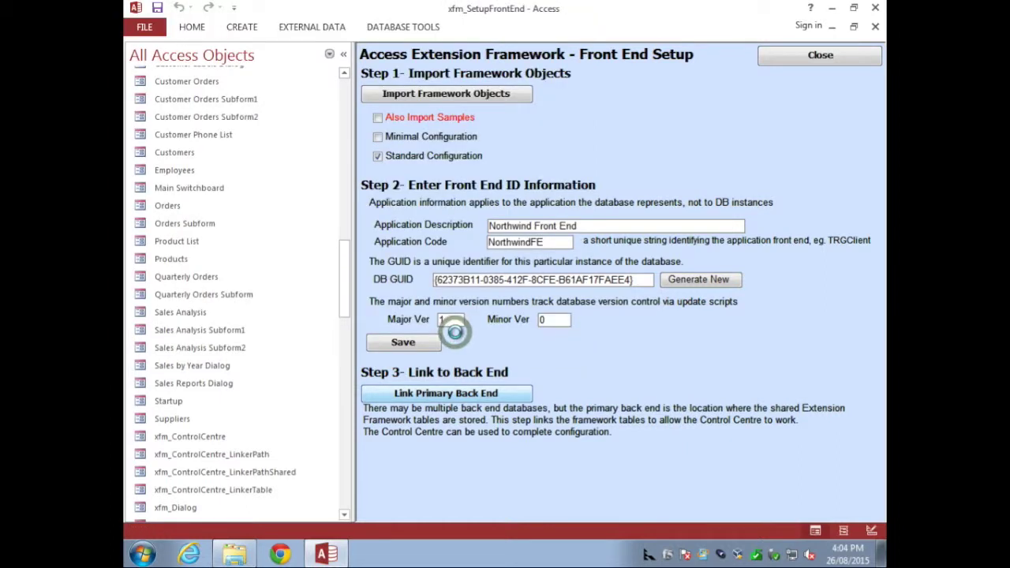
{"action": "left_click", "coordinate": [622, 324]}
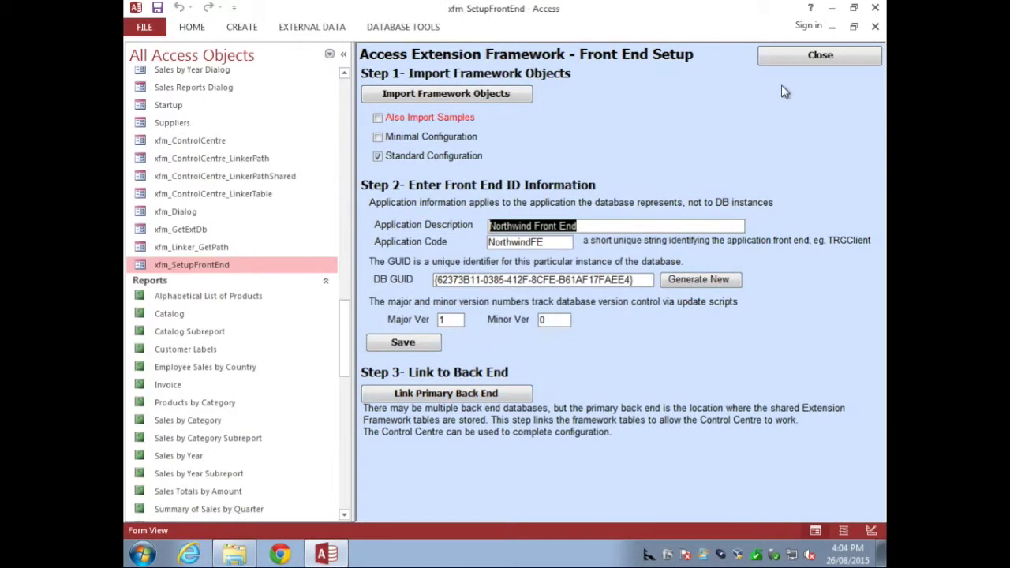
{"action": "left_click", "coordinate": [821, 56]}
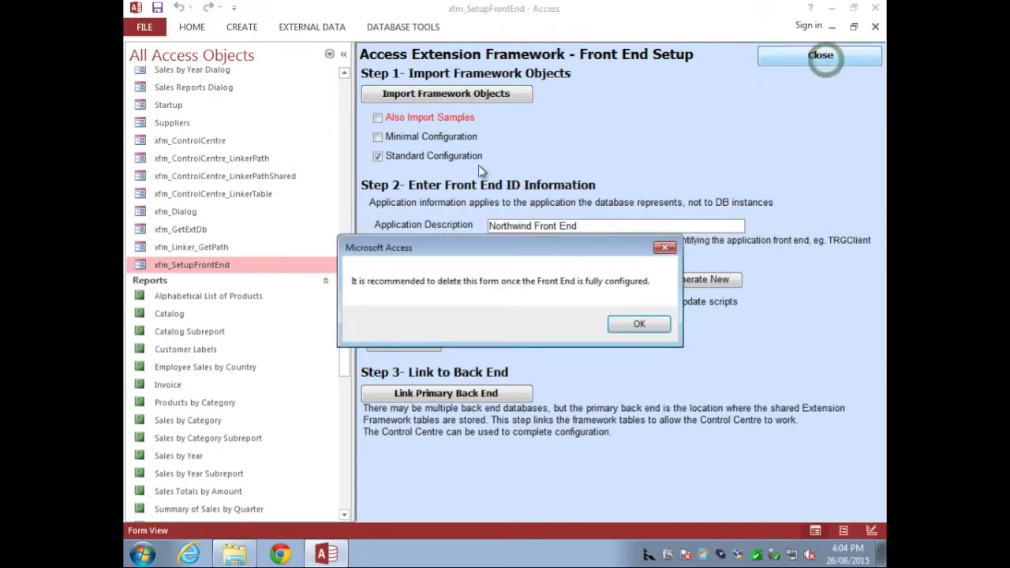
{"action": "left_click", "coordinate": [636, 324]}
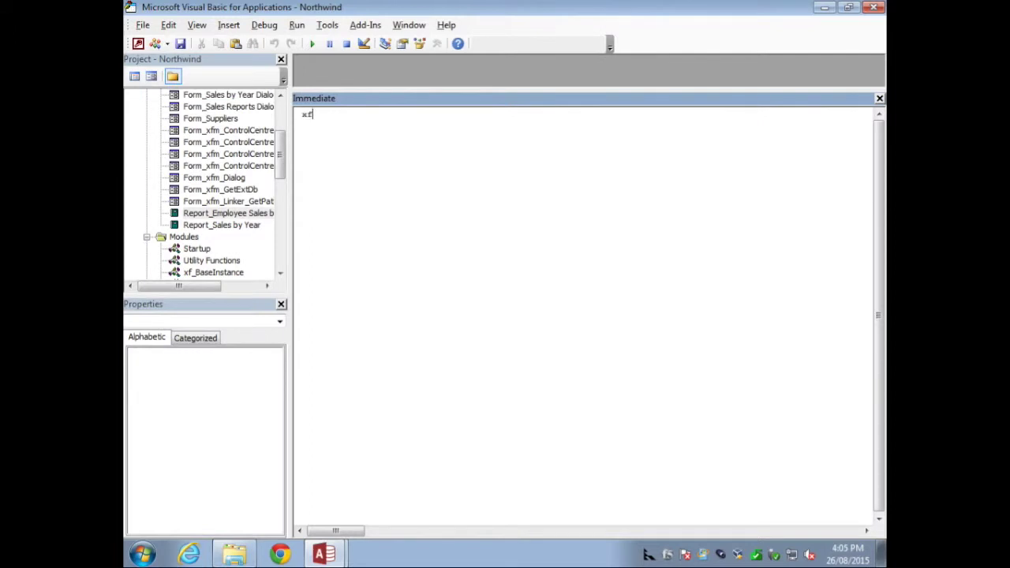
Step: Run the xf.Command.Tables_ShowInfo report in the Immediate window
{"action": "type", "text": ".com"}
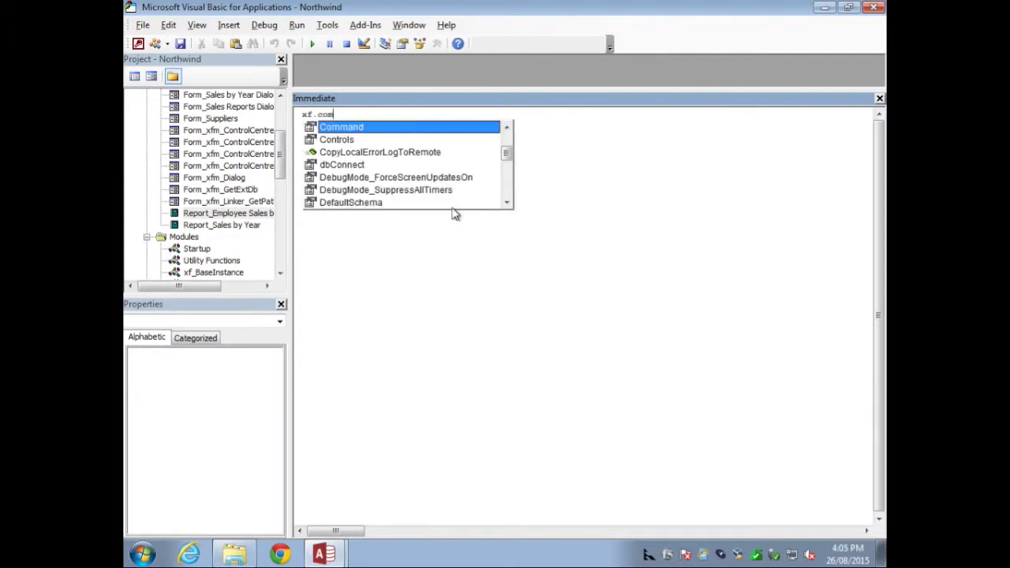
{"action": "type", "text": ".t"}
{"action": "key", "text": "Down"}
{"action": "key", "text": "Down"}
{"action": "key", "text": "Down"}
{"action": "key", "text": "Down"}
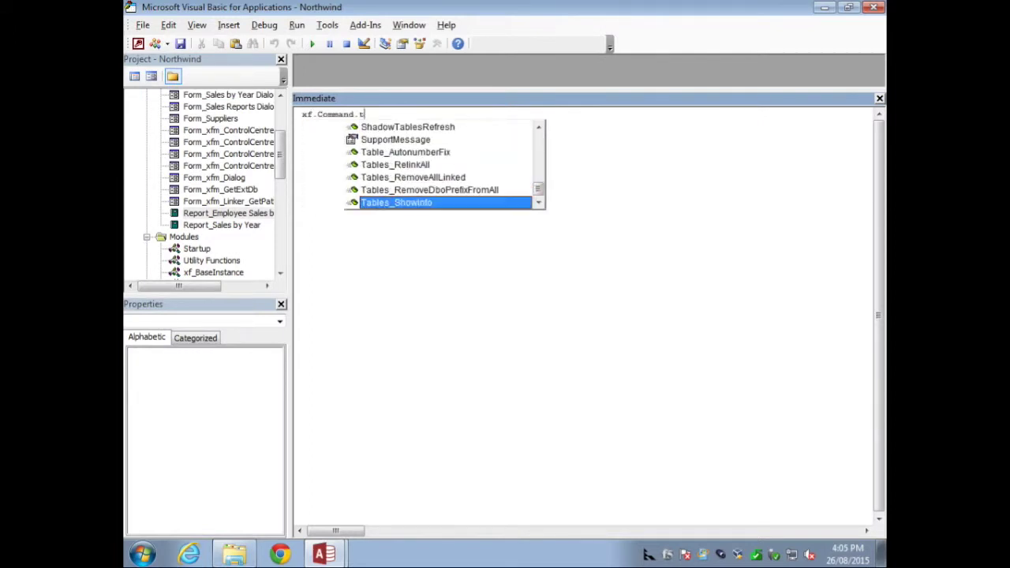
{"action": "key", "text": "Return"}
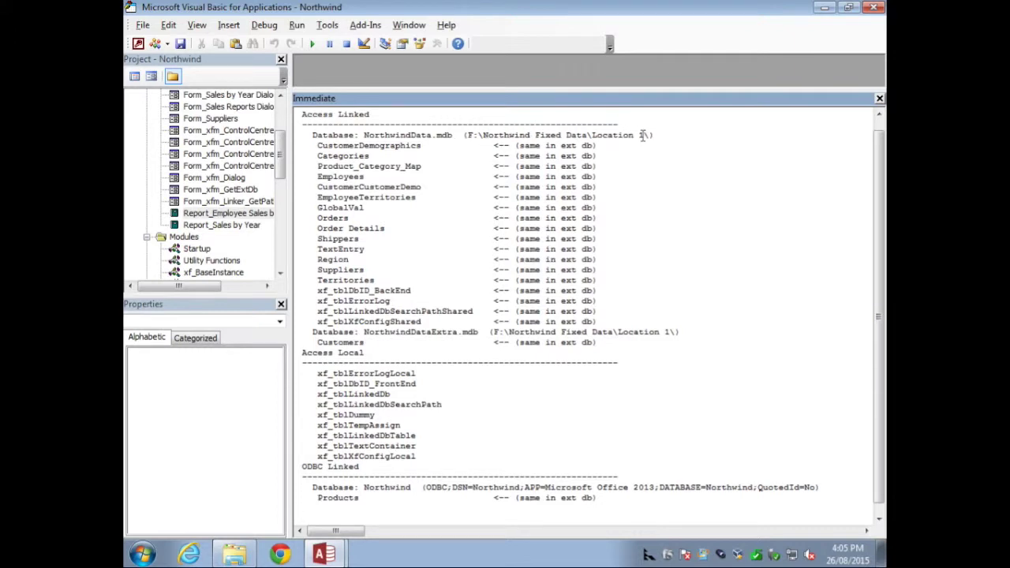
Step: Highlight NorthwindData, NorthwindDataExtra's Location 1 path, Customers, Products and the Northwind DSN in the report
{"action": "double_click", "coordinate": [395, 134]}
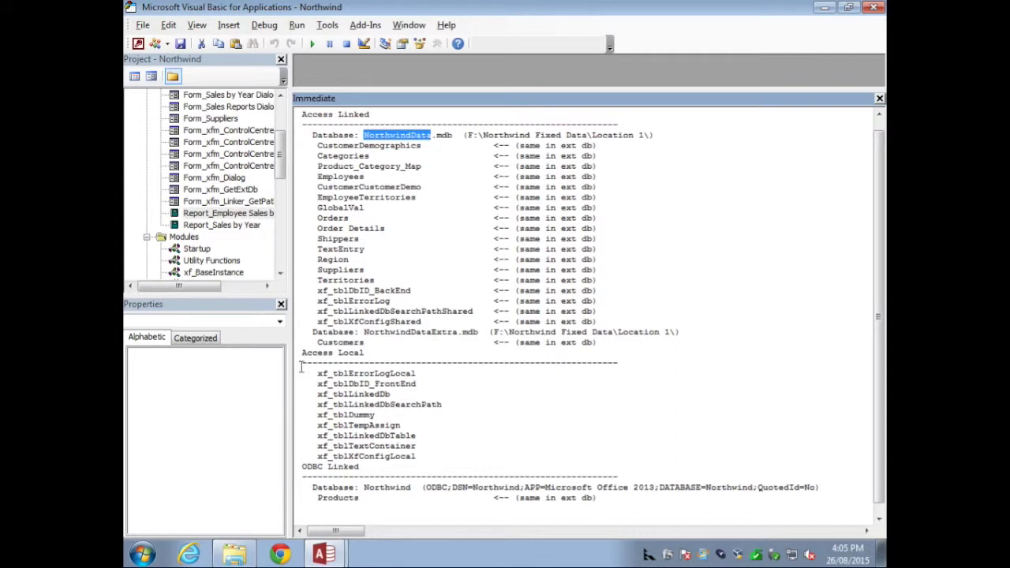
{"action": "left_click", "coordinate": [362, 331]}
{"action": "left_click_drag", "start_coordinate": [490, 332], "coordinate": [670, 333]}
{"action": "double_click", "coordinate": [427, 334]}
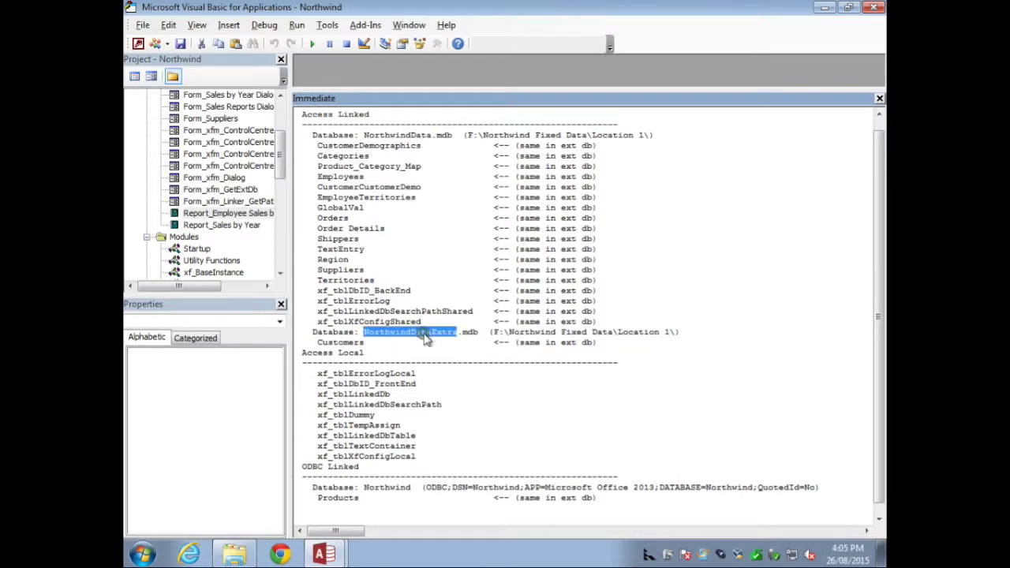
{"action": "double_click", "coordinate": [340, 342]}
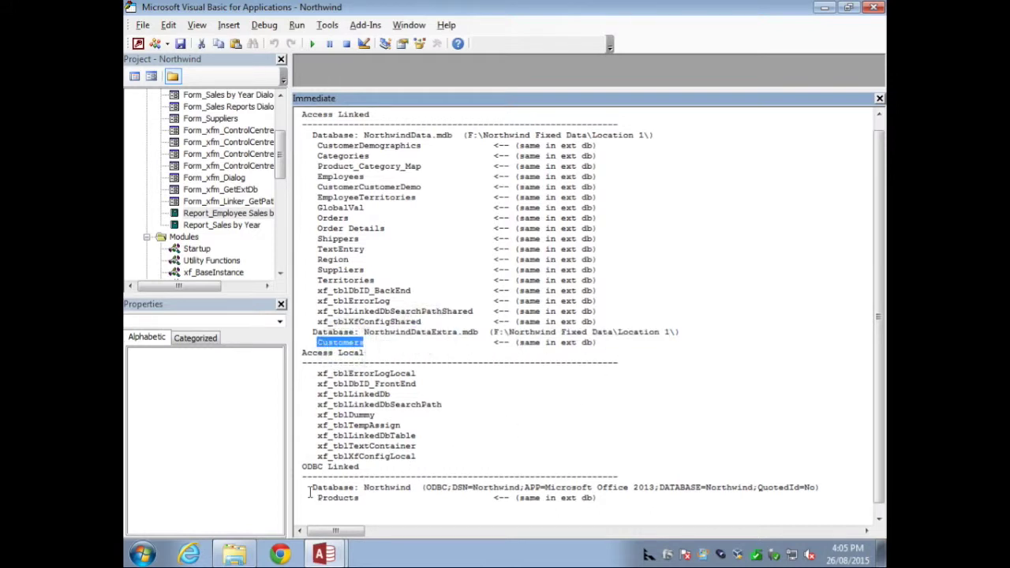
{"action": "double_click", "coordinate": [338, 498]}
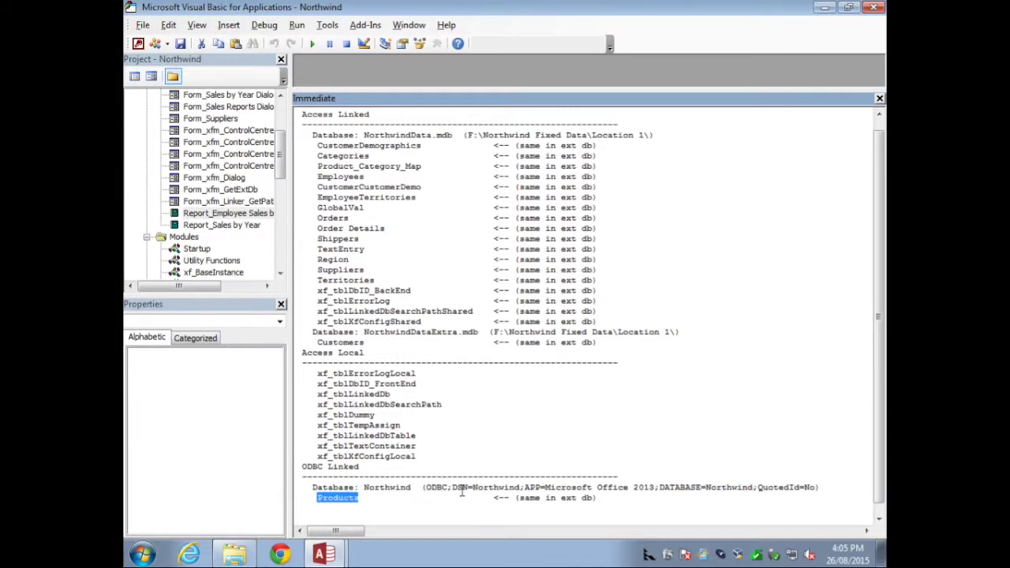
{"action": "double_click", "coordinate": [487, 489]}
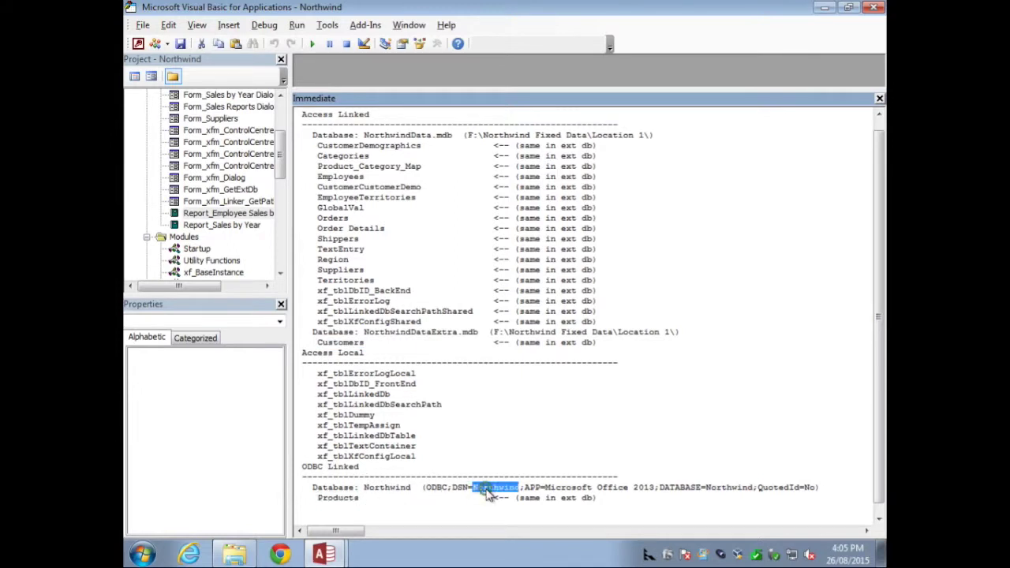
{"action": "left_click", "coordinate": [314, 28]}
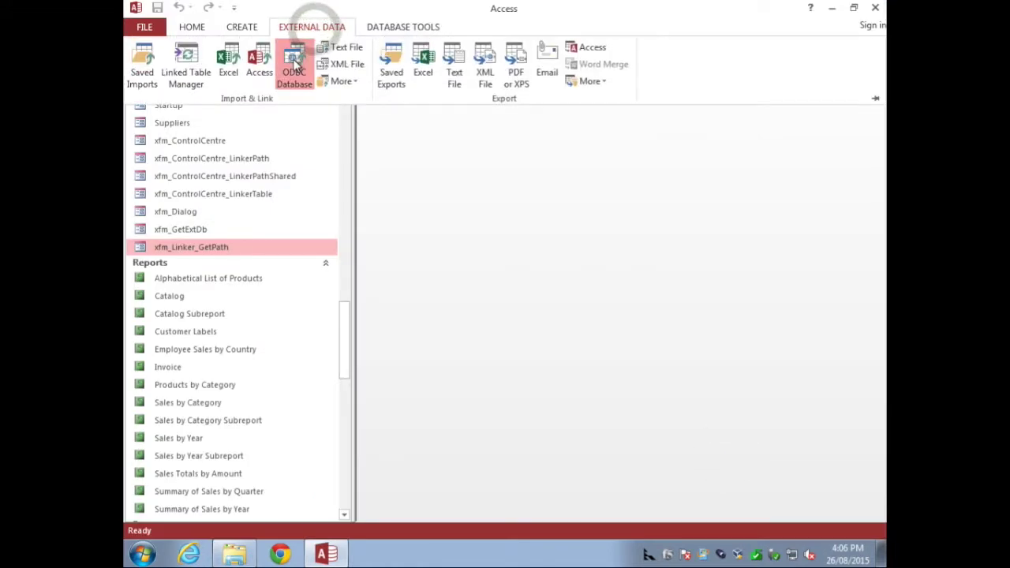
Step: Find the Northwind machine data source in the ODBC link dialog, then cancel without linking
{"action": "left_click", "coordinate": [295, 66]}
{"action": "left_click", "coordinate": [277, 244]}
{"action": "left_click", "coordinate": [661, 456]}
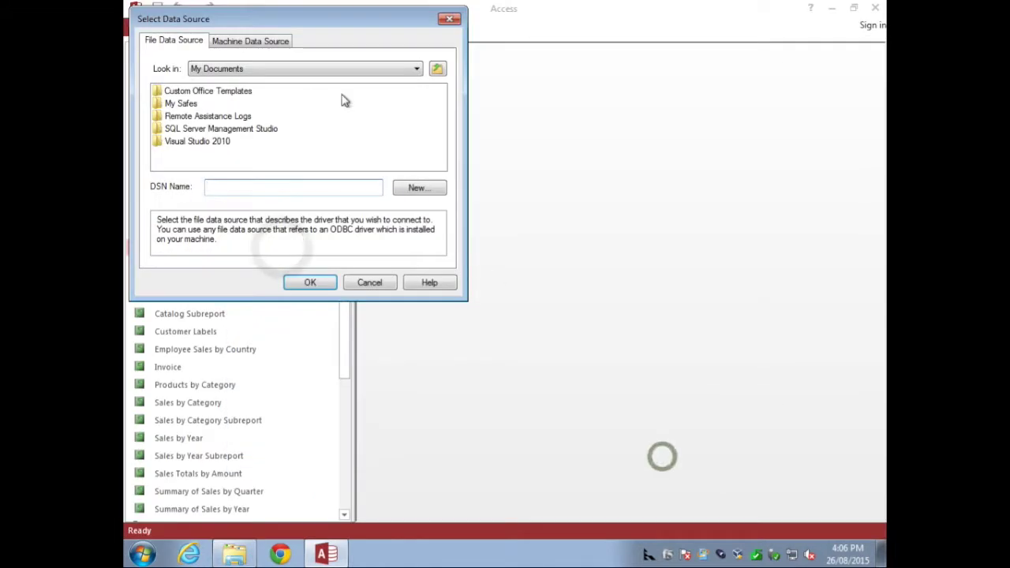
{"action": "left_click", "coordinate": [274, 44]}
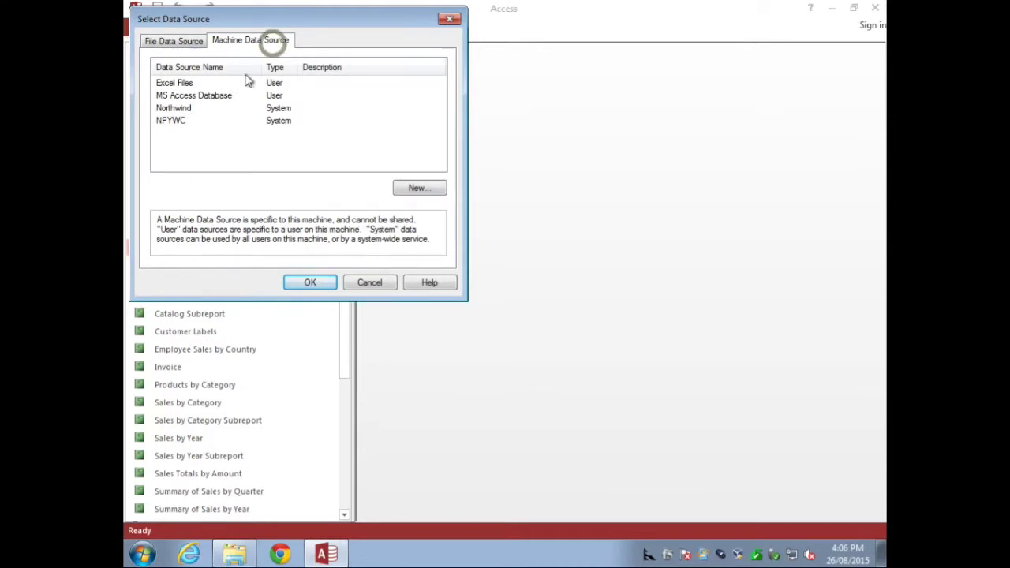
{"action": "left_click", "coordinate": [175, 112]}
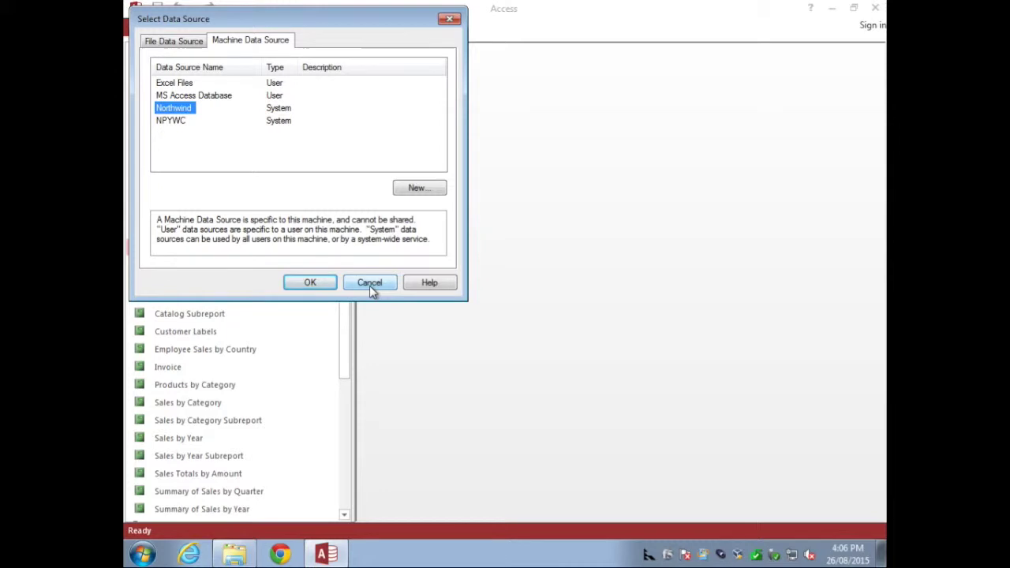
{"action": "left_click", "coordinate": [369, 286]}
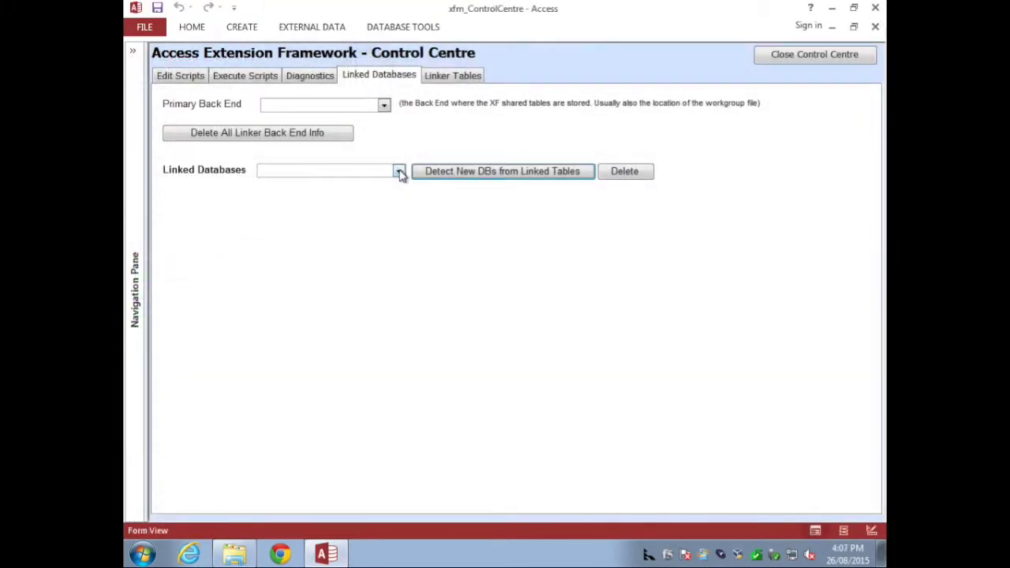
Step: Detect new DBs from linked tables, acknowledging missing-ID warnings for NorthwindDataExtra and ODBC Northwind
{"action": "left_click", "coordinate": [399, 170]}
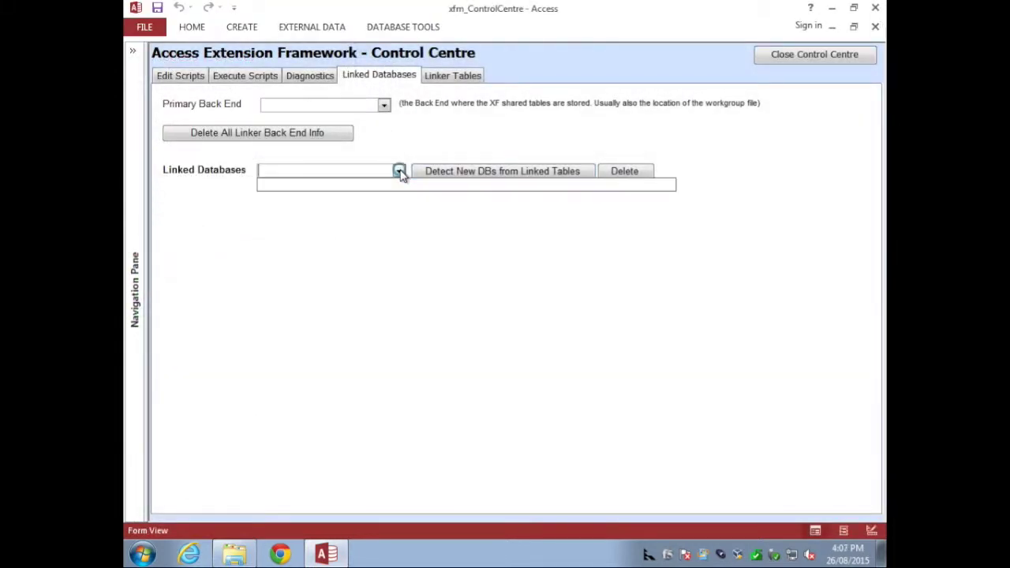
{"action": "left_click", "coordinate": [447, 173]}
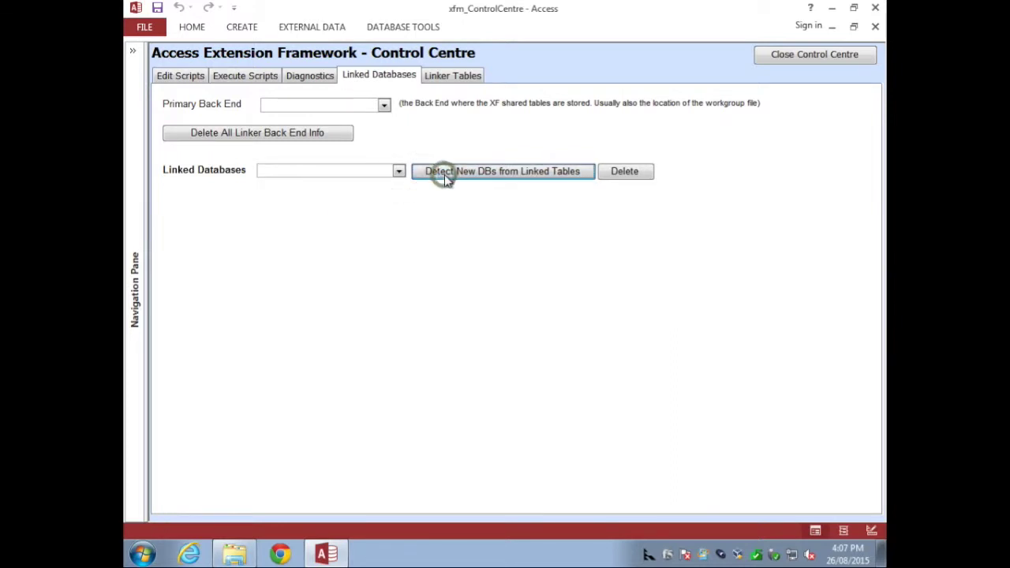
{"action": "left_click", "coordinate": [444, 174]}
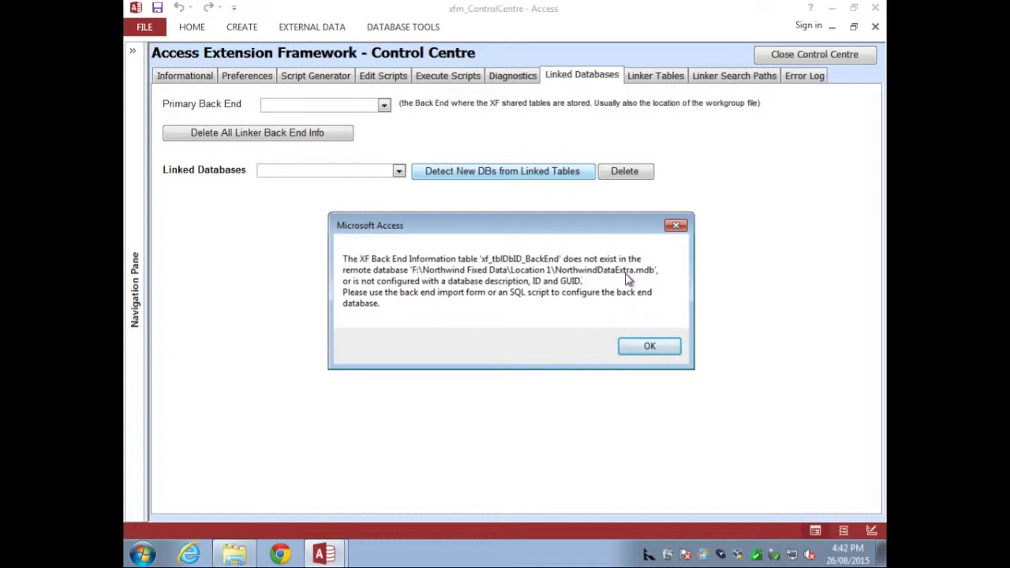
{"action": "left_click", "coordinate": [649, 345]}
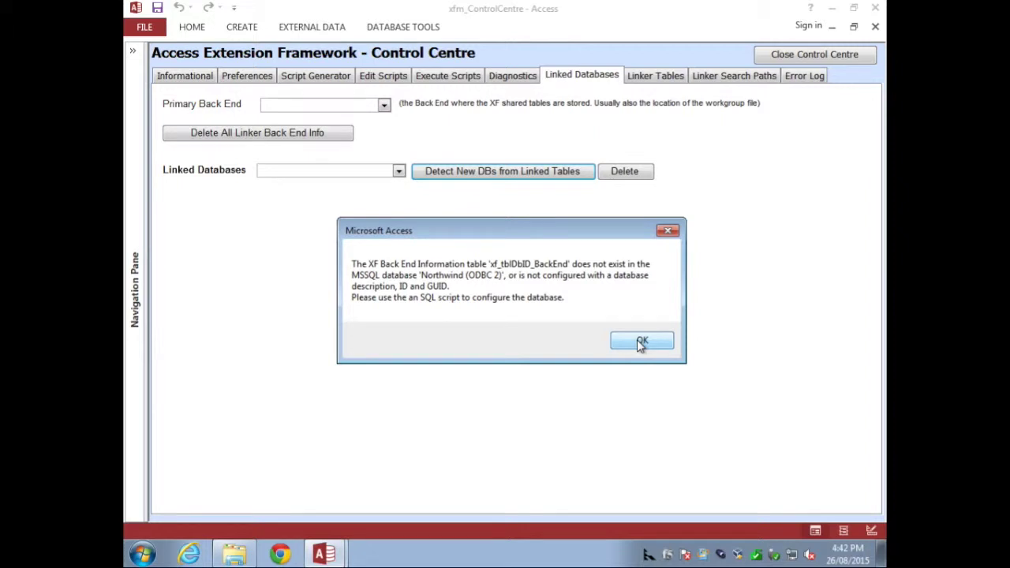
{"action": "left_click", "coordinate": [639, 344]}
{"action": "left_click", "coordinate": [631, 334]}
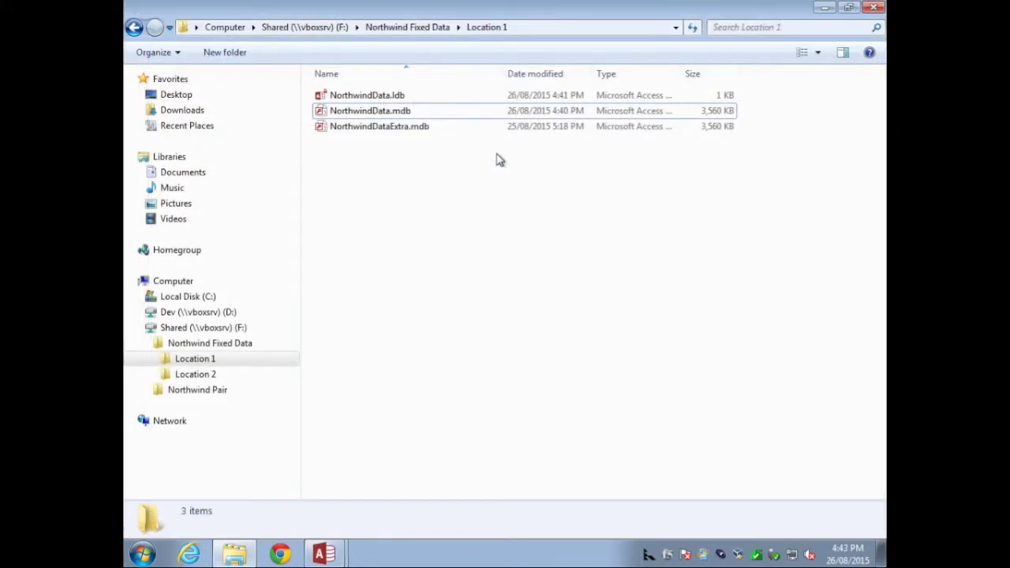
Step: Compare NorthwindData.mdb and NorthwindDataExtra.mdb details, then open NorthwindDataExtra.mdb in Access
{"action": "left_click", "coordinate": [375, 112]}
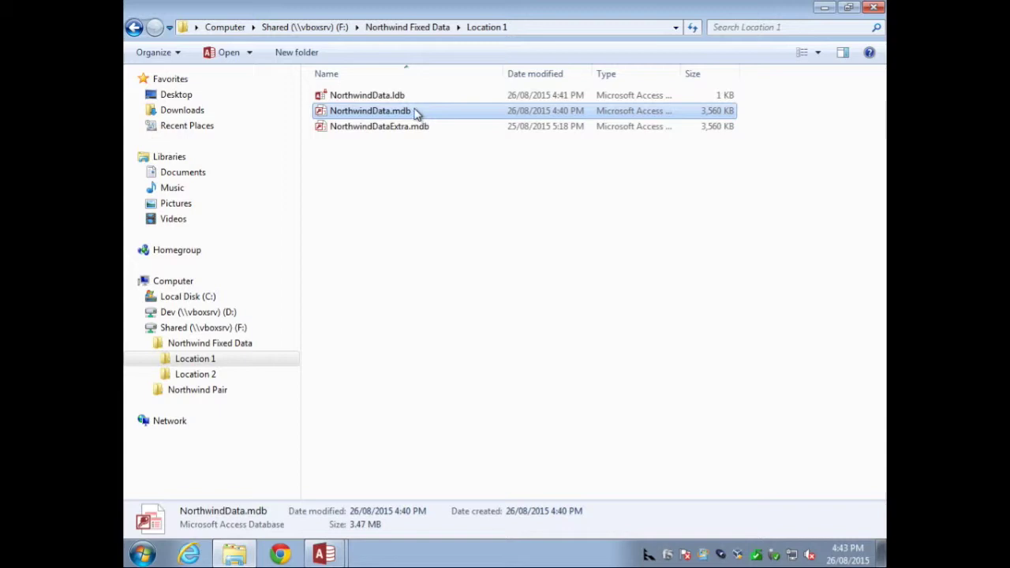
{"action": "left_click", "coordinate": [374, 129]}
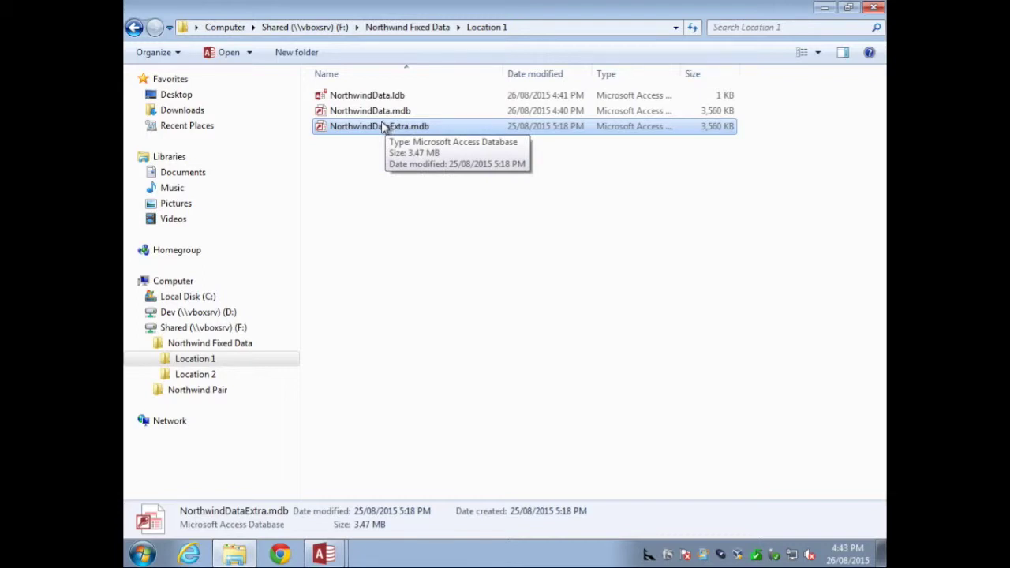
{"action": "double_click", "coordinate": [370, 126]}
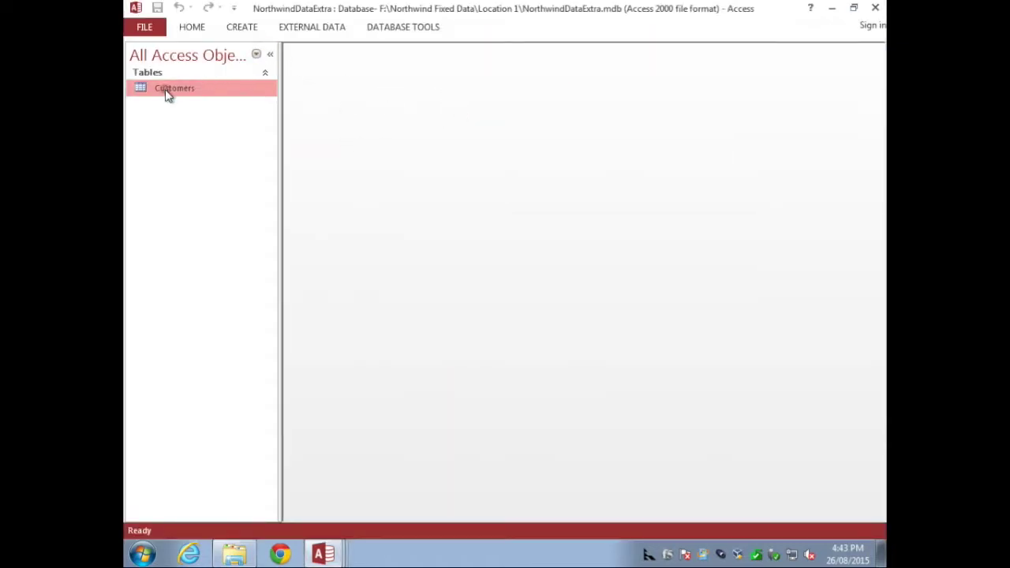
Step: Choose F:\Northwind Fixed Data\Location 1\NorthwindData.mdb as the Access import source
{"action": "left_click", "coordinate": [293, 29]}
{"action": "left_click", "coordinate": [441, 148]}
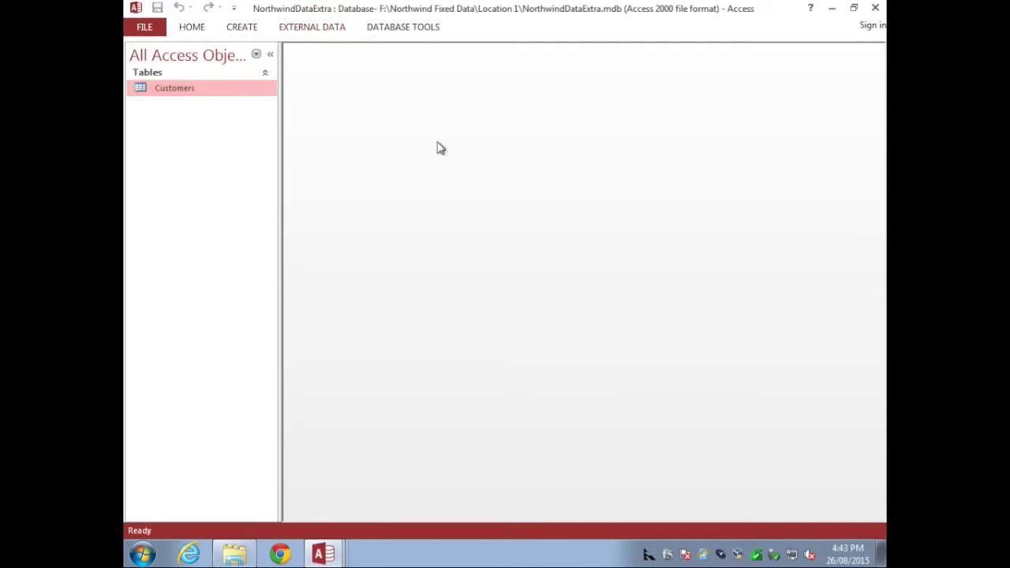
{"action": "left_click", "coordinate": [300, 32]}
{"action": "left_click", "coordinate": [260, 63]}
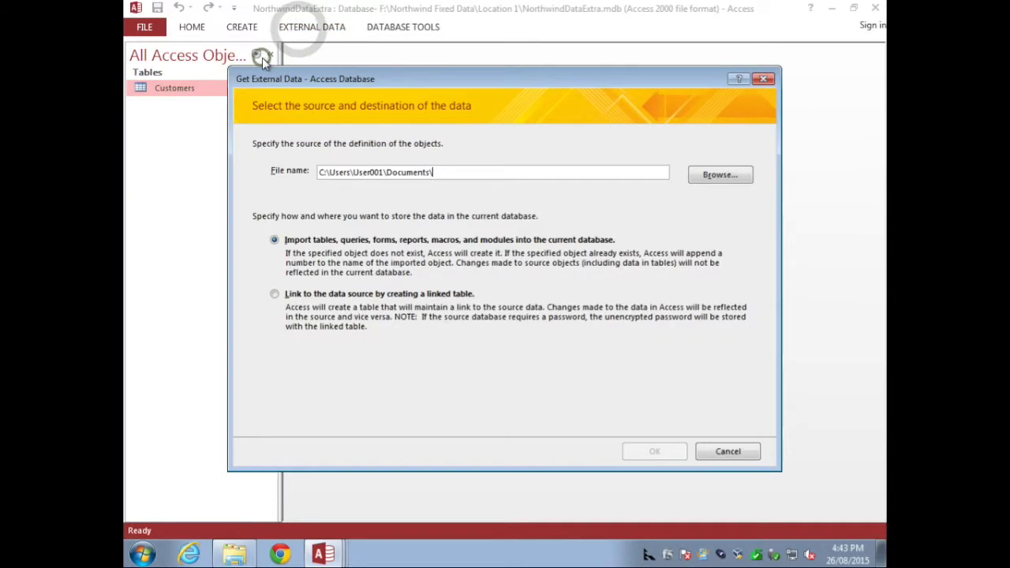
{"action": "left_click", "coordinate": [721, 176]}
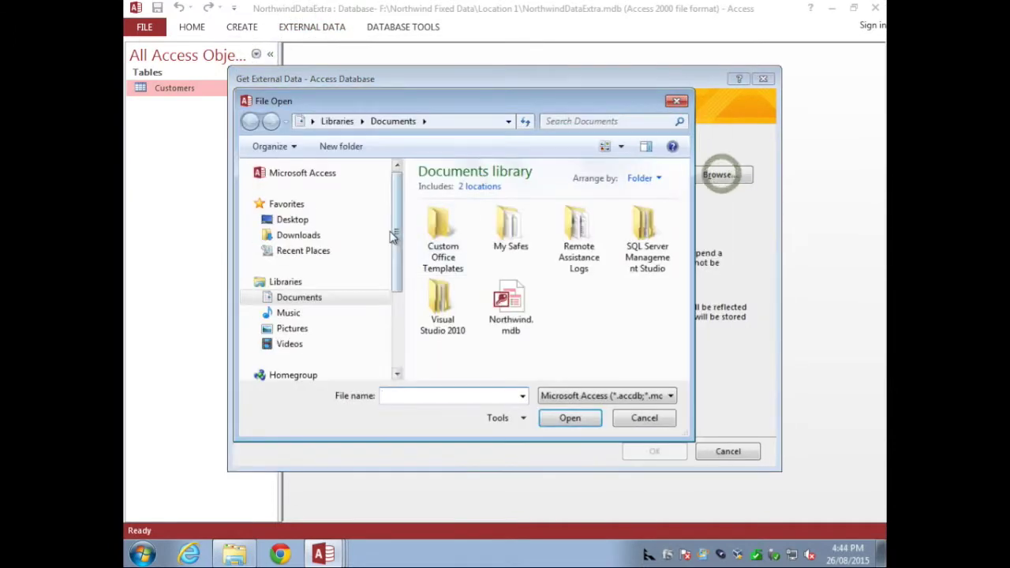
{"action": "scroll", "coordinate": [397, 263], "scroll_direction": "down", "scroll_amount": 3}
{"action": "left_click", "coordinate": [327, 322]}
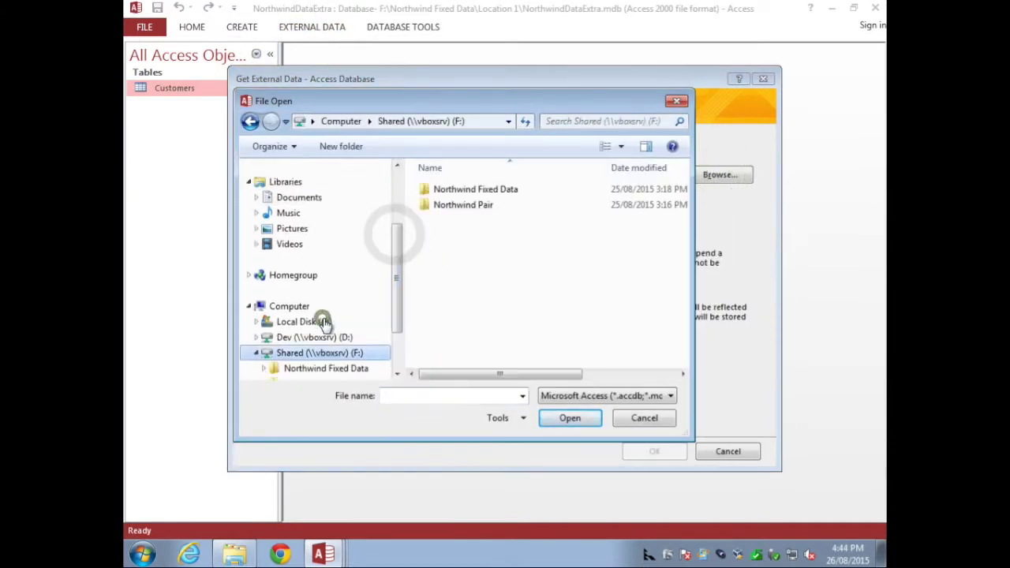
{"action": "left_click", "coordinate": [331, 366]}
{"action": "left_click", "coordinate": [259, 340]}
{"action": "left_click", "coordinate": [311, 352]}
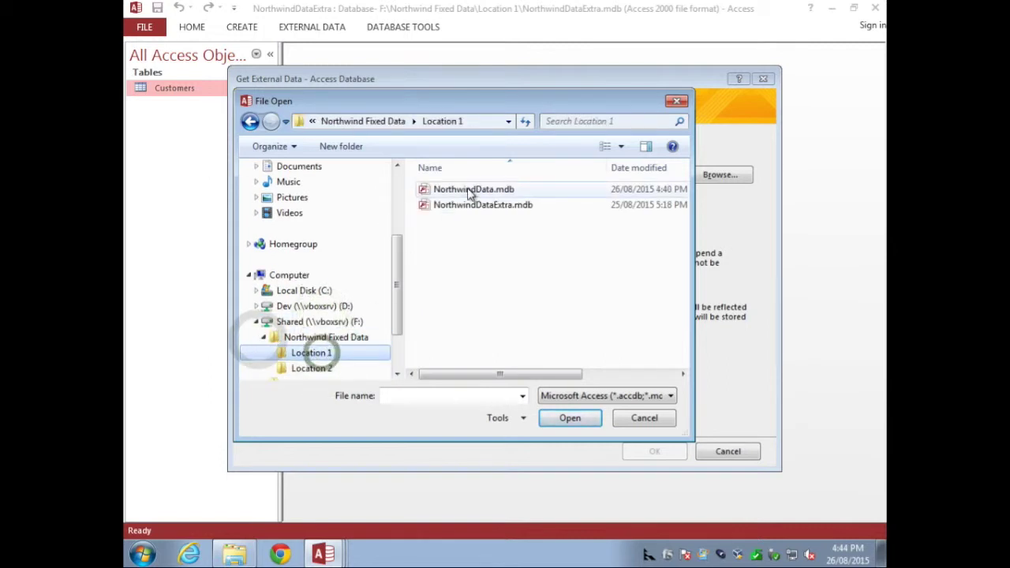
{"action": "double_click", "coordinate": [474, 190]}
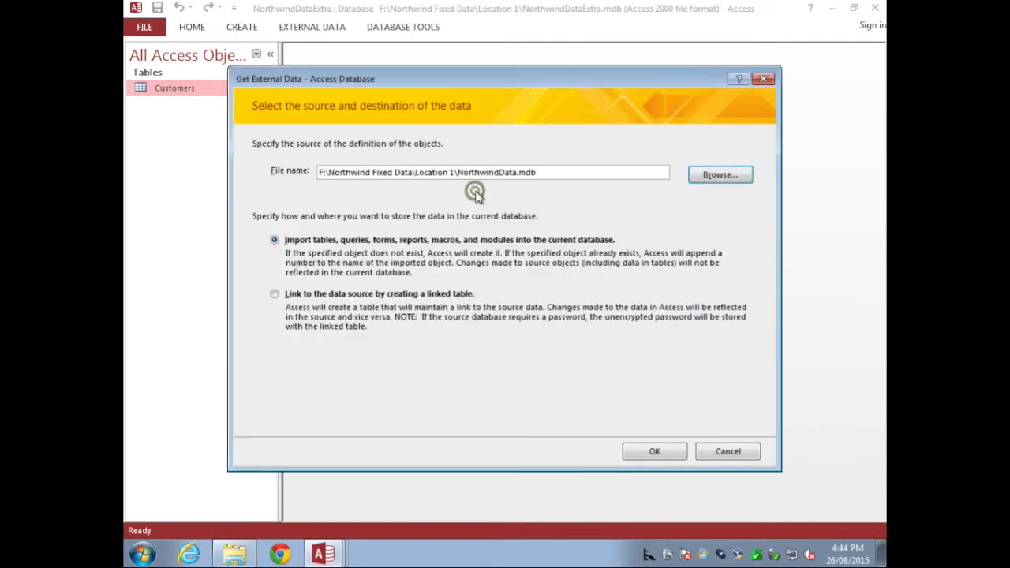
Step: Import the xf_tblDbID_BackEnd table without saving the import steps
{"action": "left_click", "coordinate": [653, 451]}
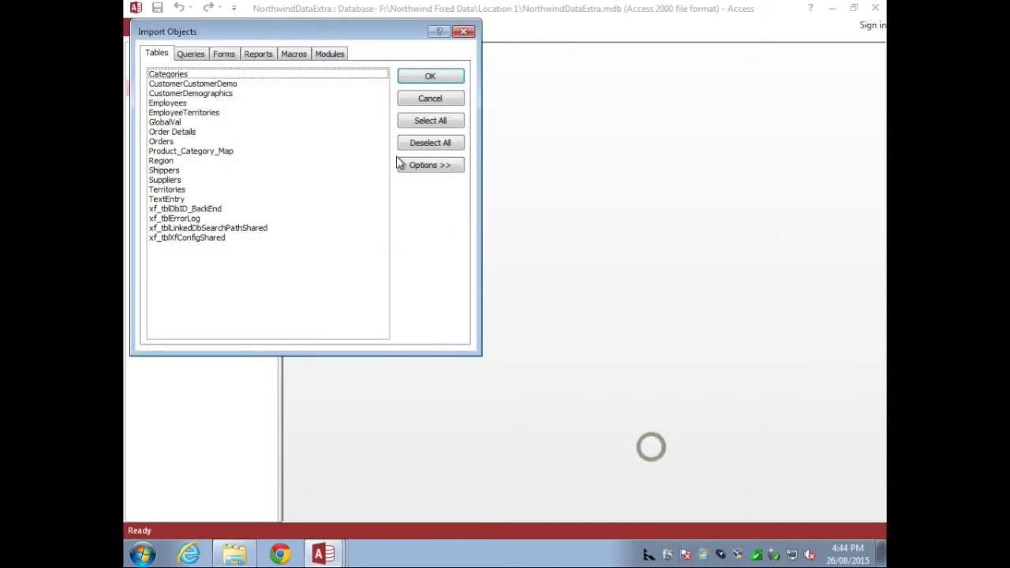
{"action": "left_click", "coordinate": [184, 209]}
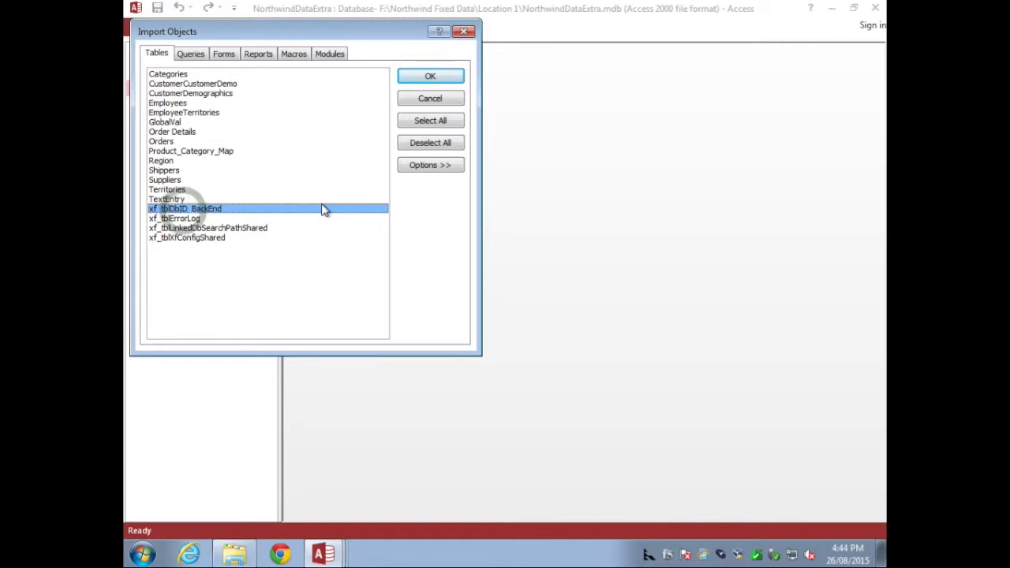
{"action": "left_click", "coordinate": [433, 79]}
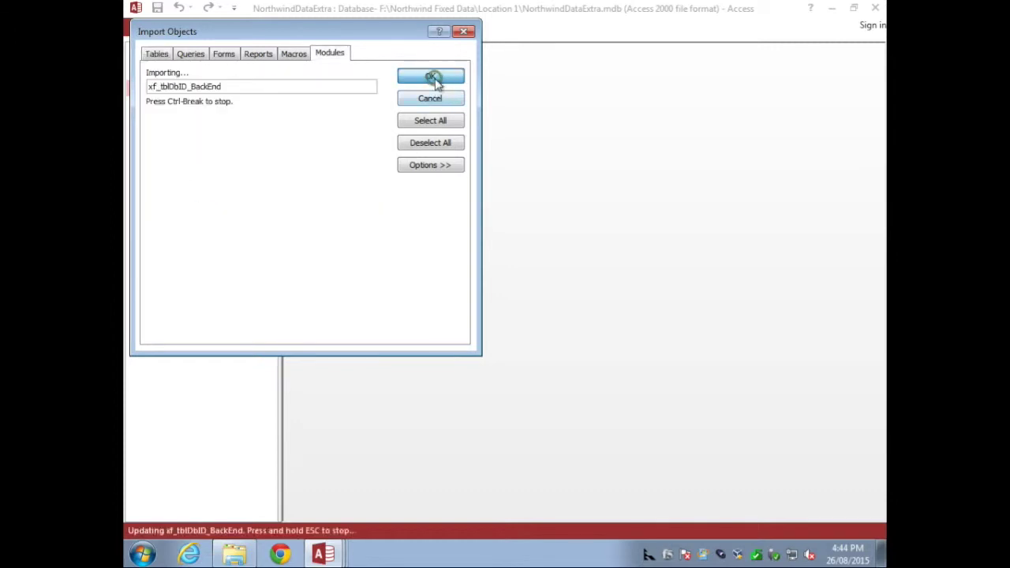
{"action": "left_click", "coordinate": [727, 460]}
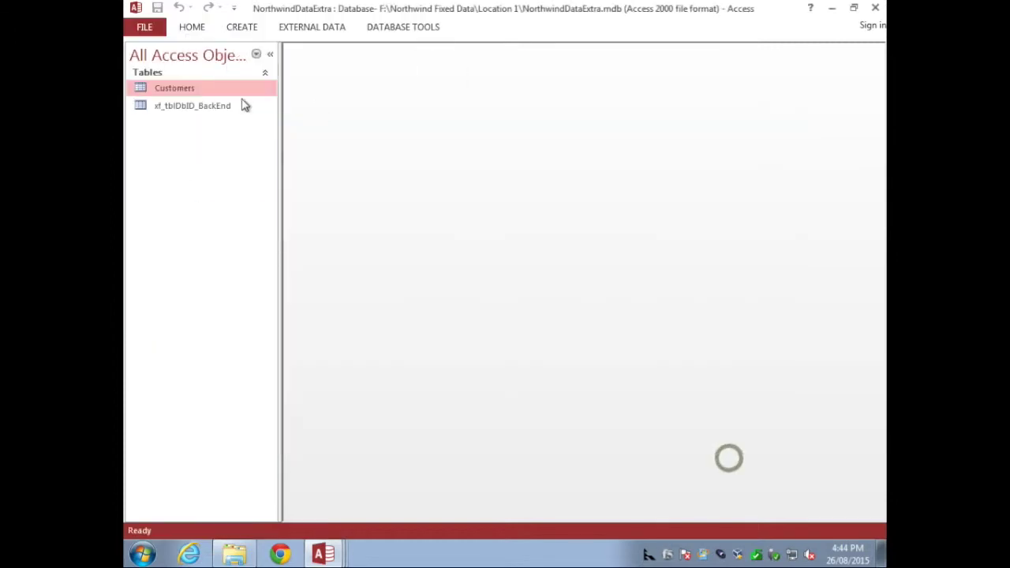
Step: Open the imported xf_tblDbID_BackEnd table maximized to view its GUID record
{"action": "left_click", "coordinate": [245, 105]}
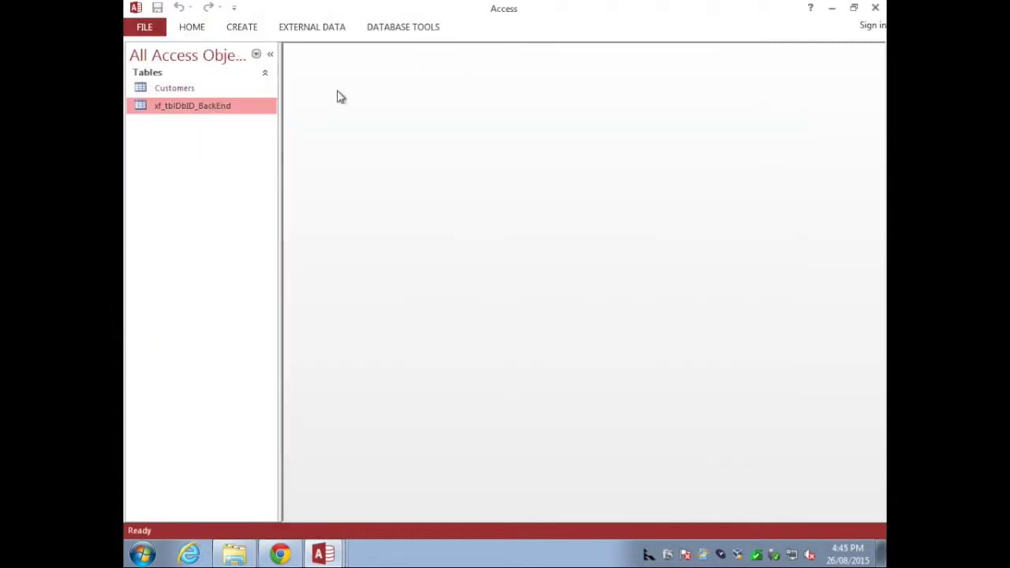
{"action": "right_click", "coordinate": [188, 110]}
{"action": "left_click", "coordinate": [208, 116]}
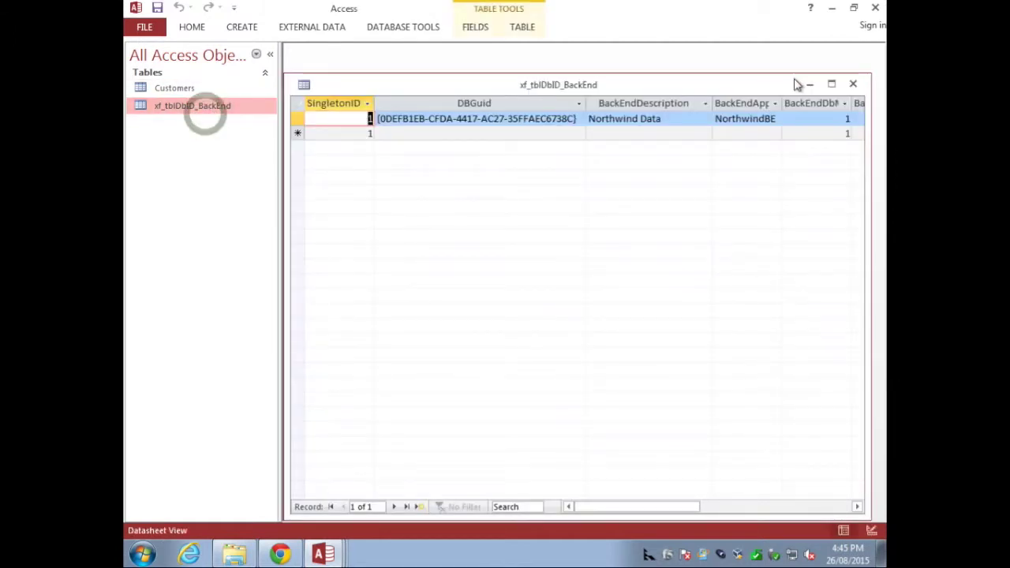
{"action": "left_click", "coordinate": [830, 83]}
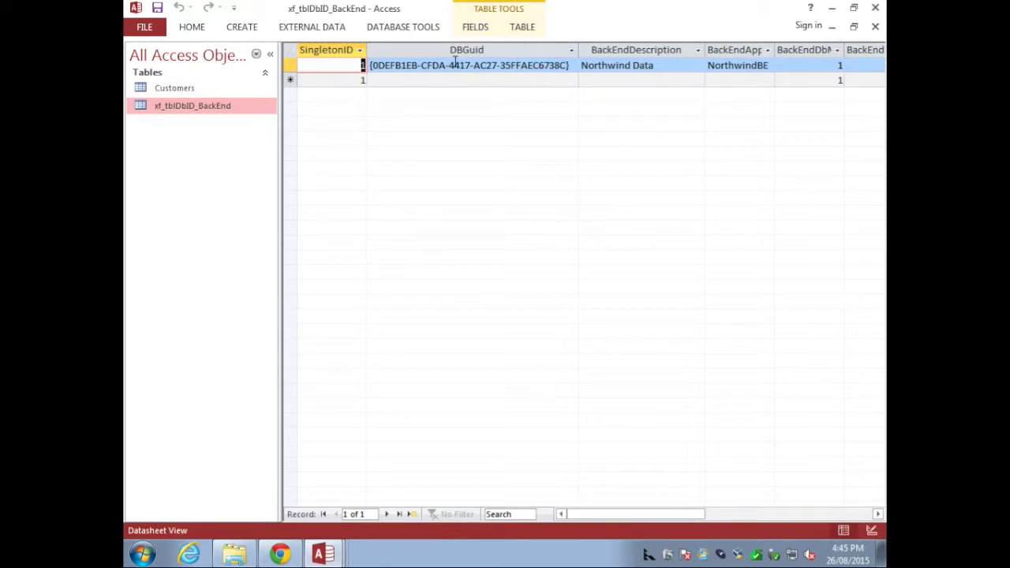
{"action": "left_click", "coordinate": [280, 555]}
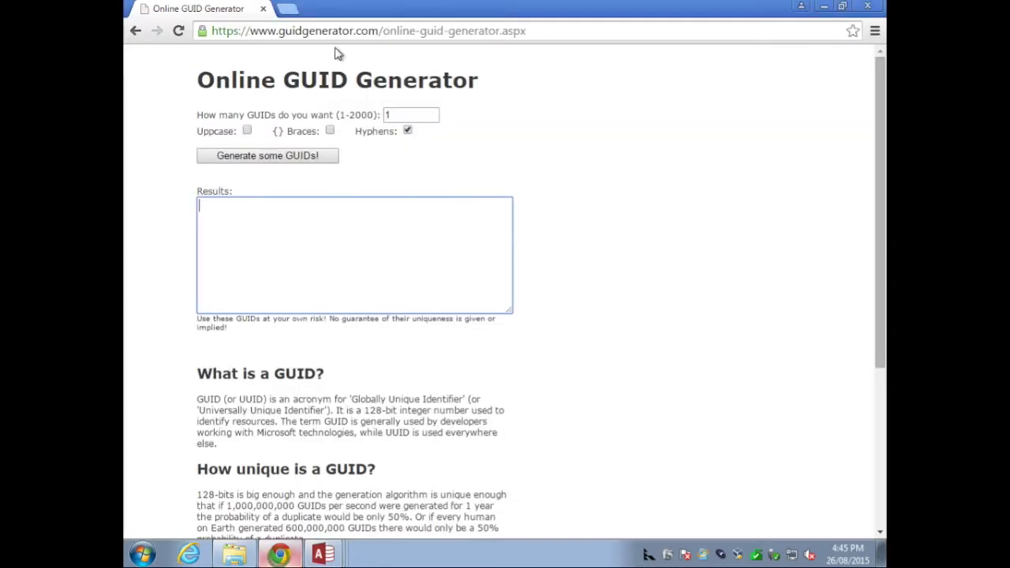
Step: Generate and copy a new GUID, then return to the NorthwindDataExtra database window
{"action": "left_click", "coordinate": [289, 154]}
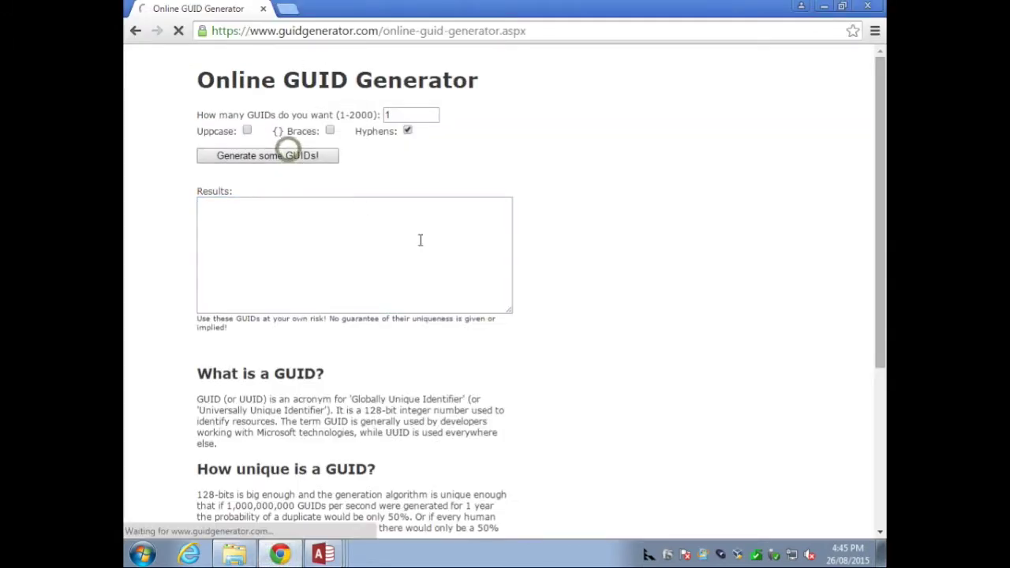
{"action": "left_click_drag", "start_coordinate": [417, 209], "coordinate": [158, 194]}
{"action": "key", "text": "ctrl+c"}
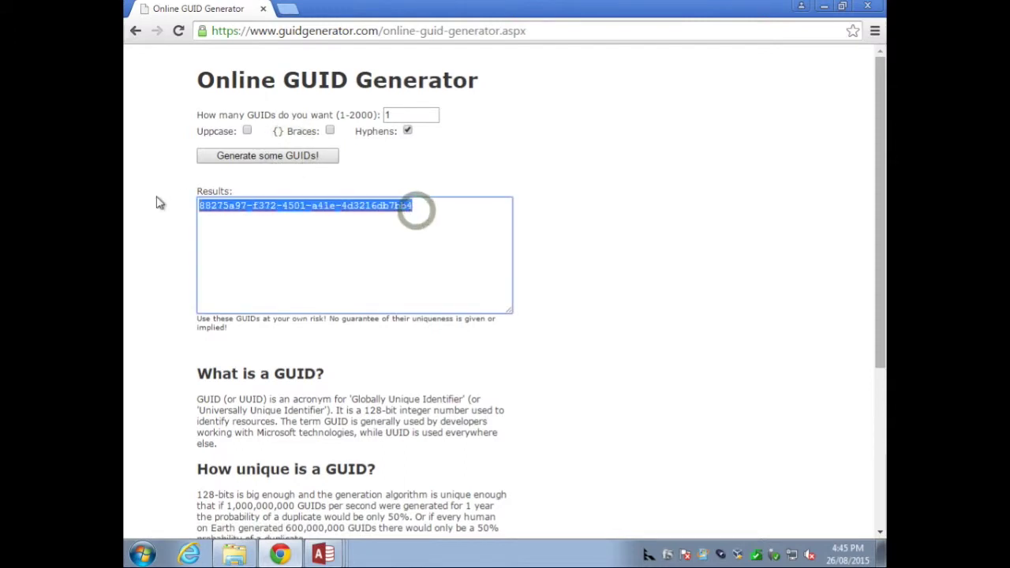
{"action": "left_click", "coordinate": [322, 555]}
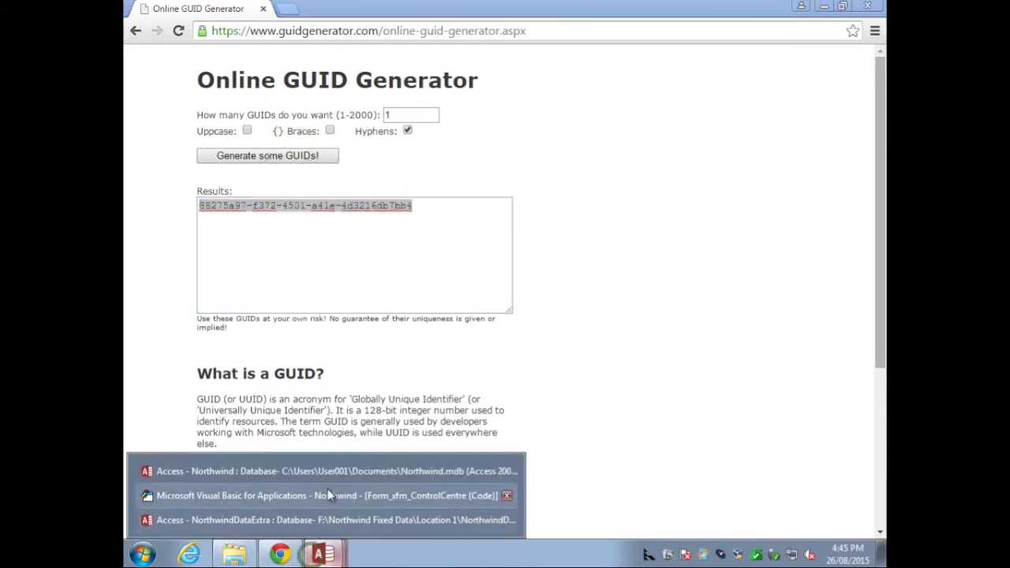
{"action": "left_click", "coordinate": [334, 520]}
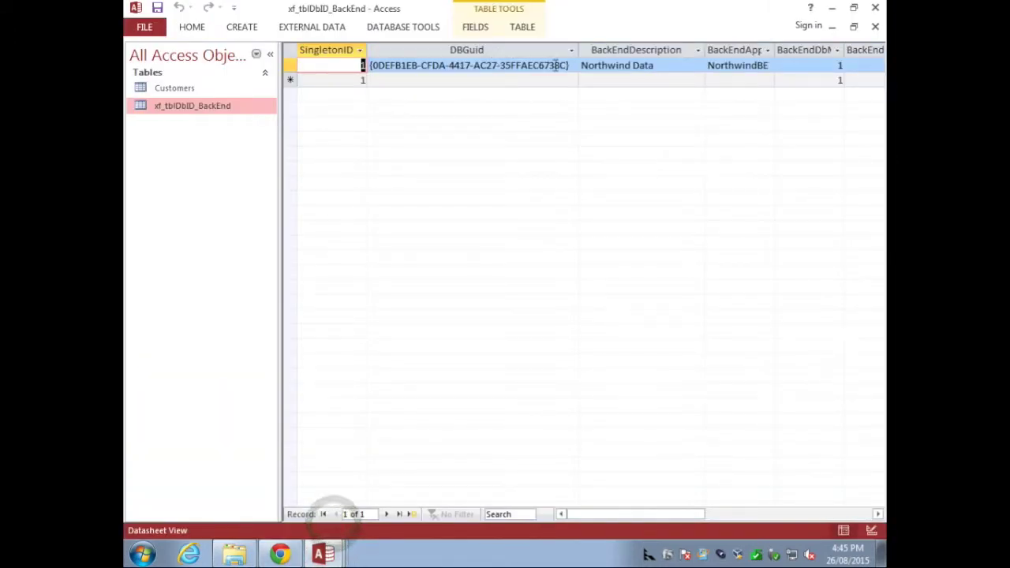
Step: Replace DBGuid with the copied GUID and append 'Extra' to the back-end description
{"action": "left_click_drag", "start_coordinate": [565, 66], "coordinate": [372, 65]}
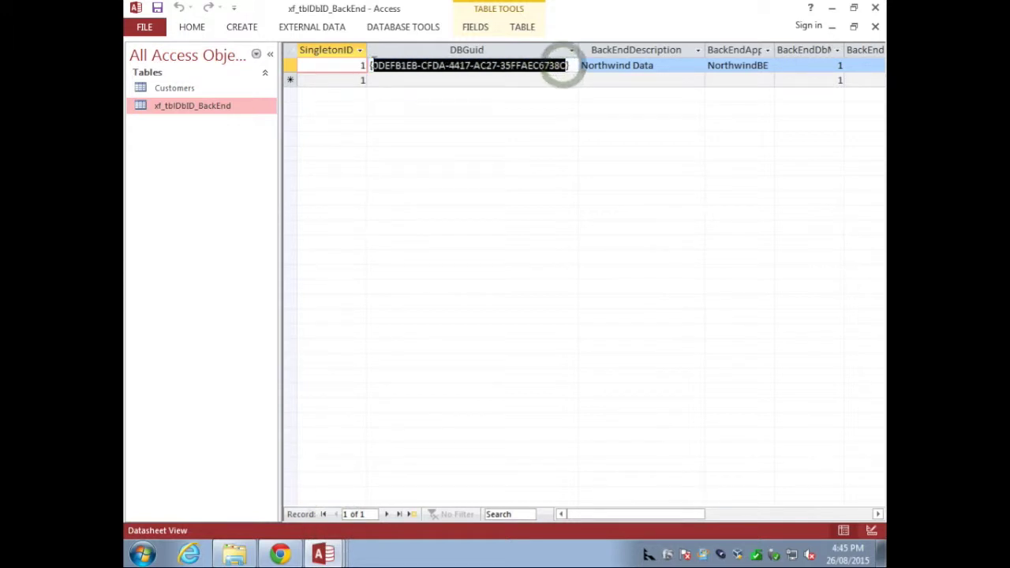
{"action": "key", "text": "ctrl+v"}
{"action": "left_click", "coordinate": [606, 69]}
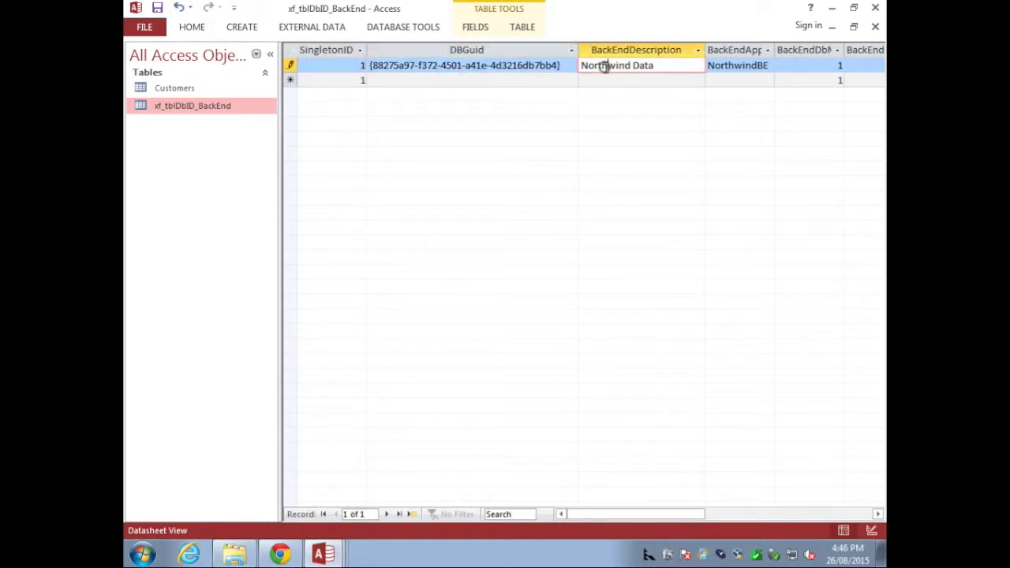
{"action": "left_click", "coordinate": [649, 69]}
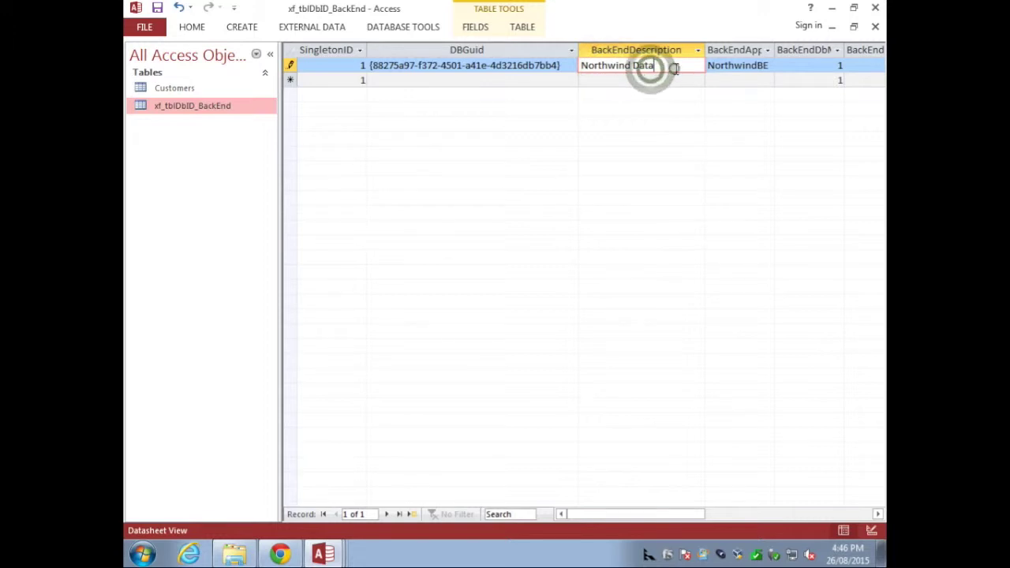
{"action": "type", "text": "Ex"}
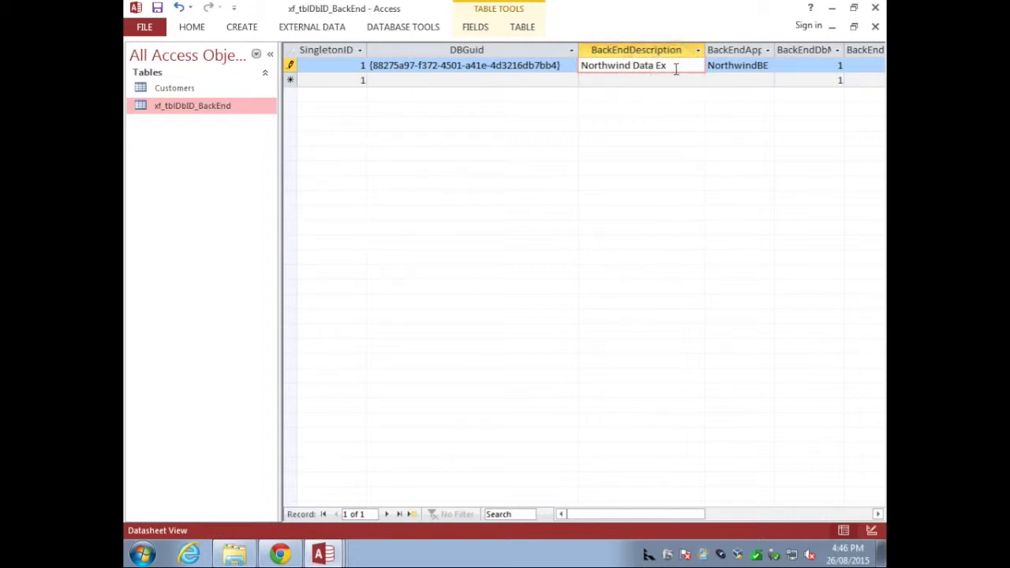
{"action": "type", "text": "tra"}
Step: Change the app ID to NorthwindBEX, widen its column, and close the table
{"action": "left_click", "coordinate": [761, 66]}
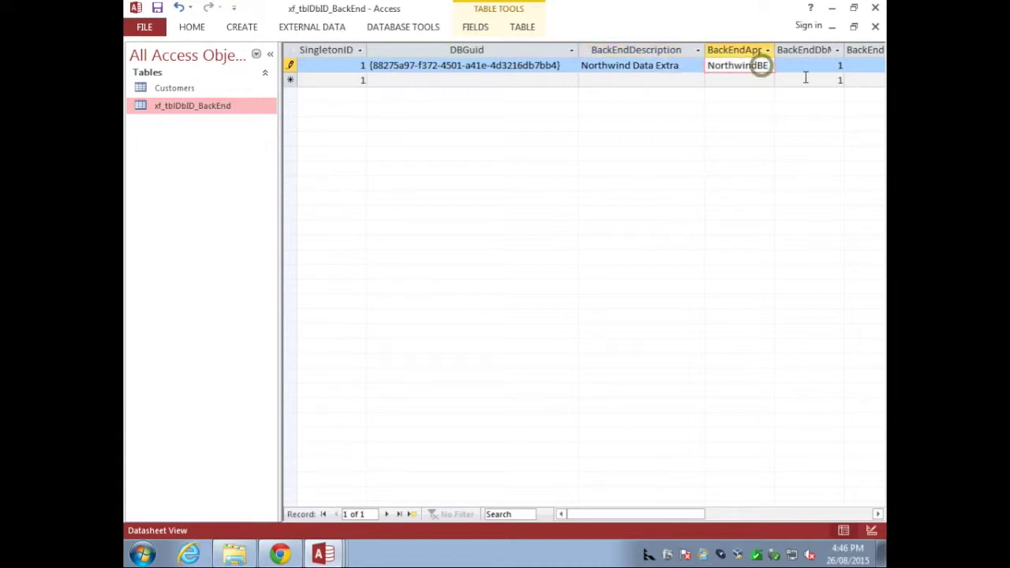
{"action": "type", "text": "X"}
{"action": "key", "text": "Tab"}
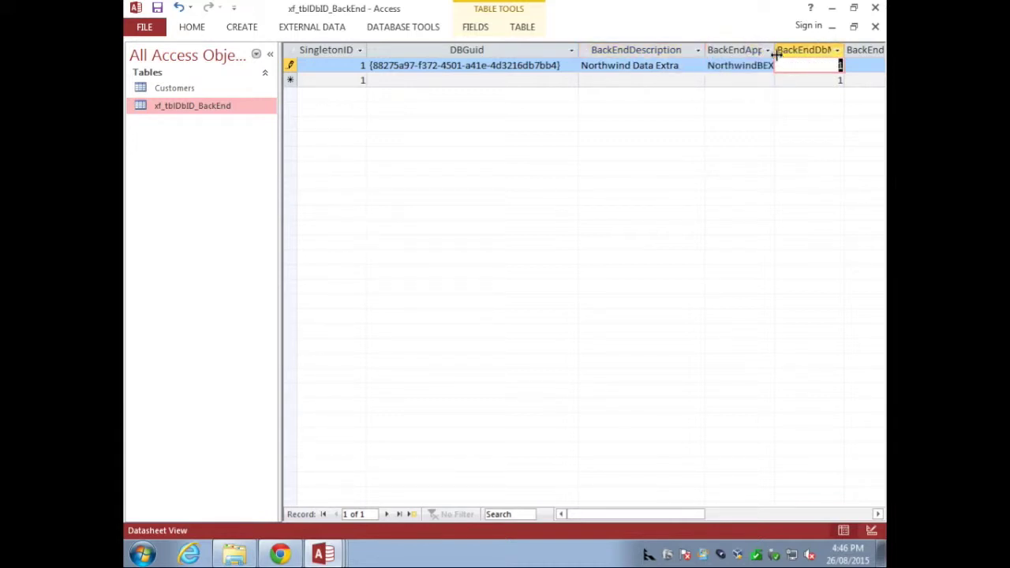
{"action": "double_click", "coordinate": [775, 50]}
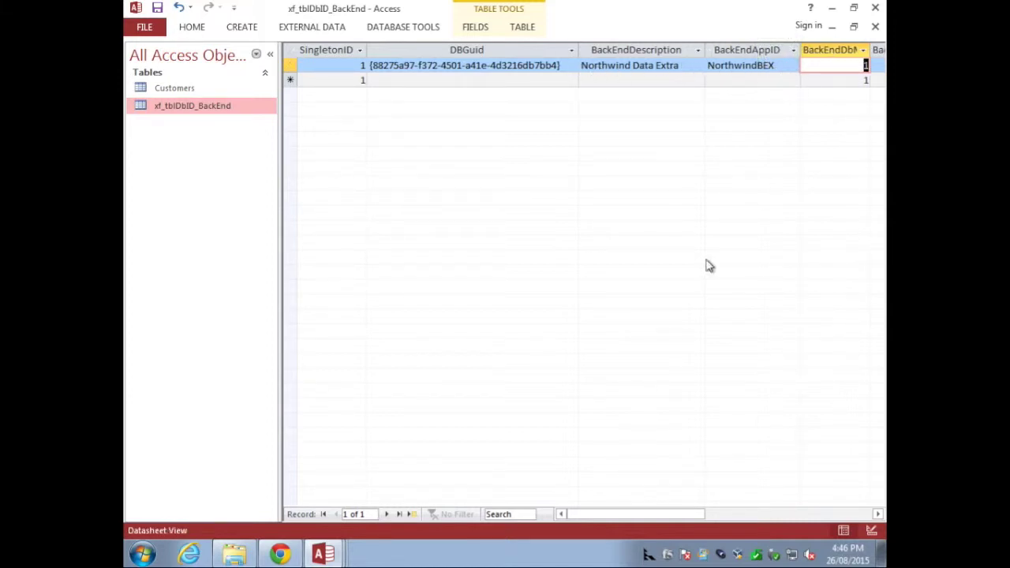
{"action": "left_click", "coordinate": [878, 514]}
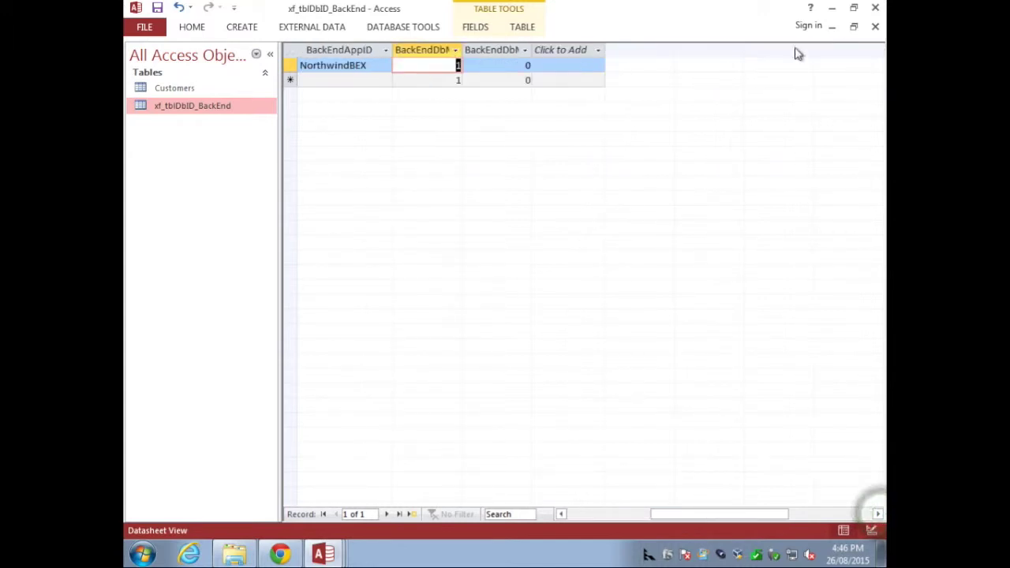
{"action": "left_click", "coordinate": [874, 26]}
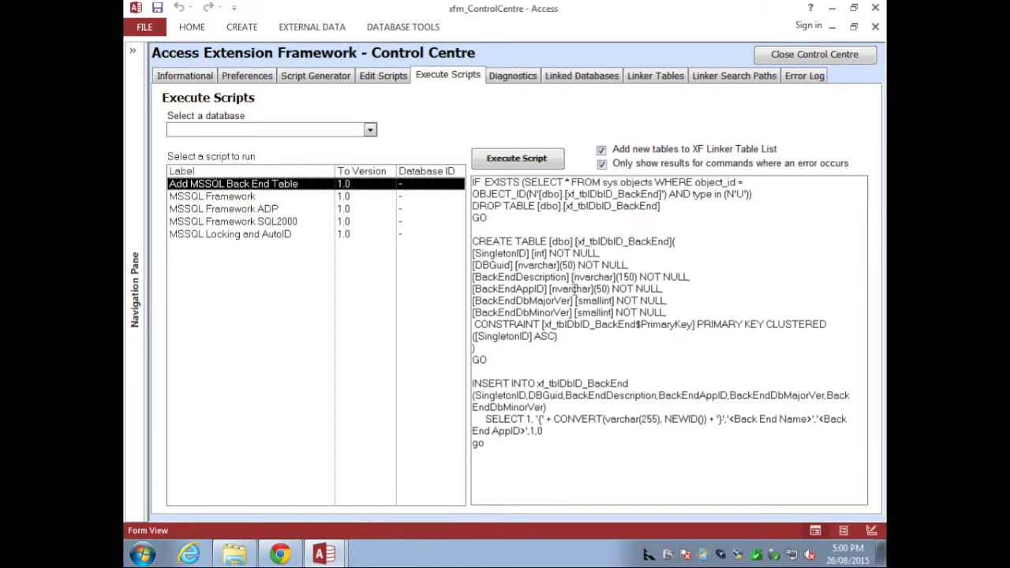
Step: Review the script's <Back End Name> and <Back End AppID> placeholders
{"action": "left_click_drag", "start_coordinate": [488, 447], "coordinate": [461, 181]}
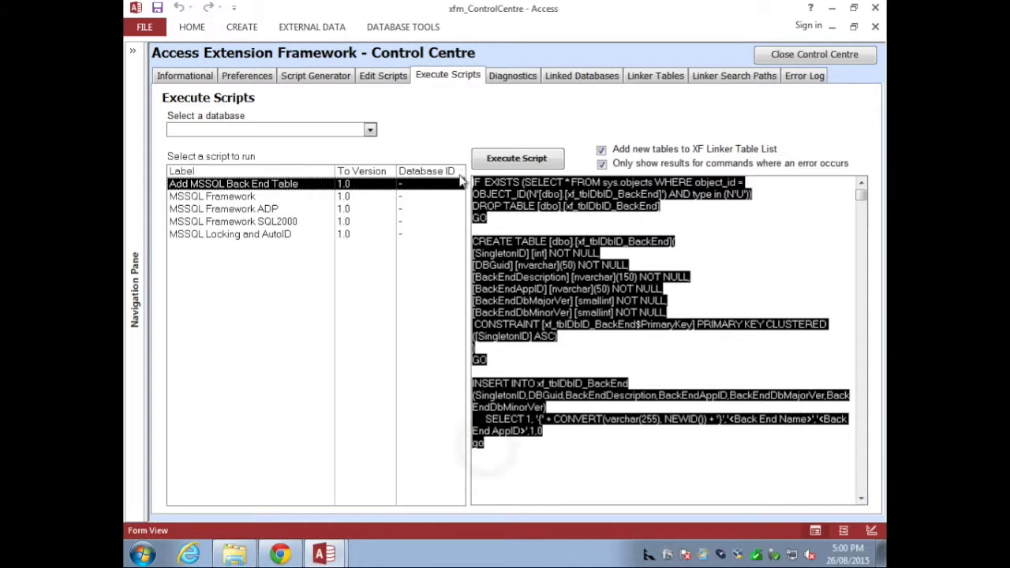
{"action": "left_click", "coordinate": [641, 430]}
{"action": "left_click_drag", "start_coordinate": [727, 419], "coordinate": [813, 418]}
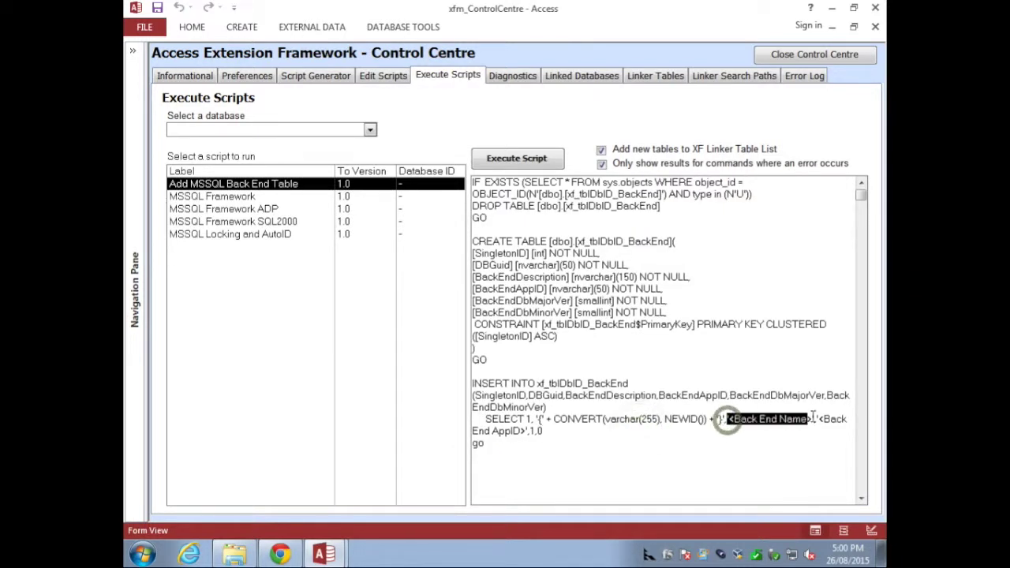
{"action": "left_click", "coordinate": [820, 420]}
{"action": "left_click_drag", "start_coordinate": [820, 420], "coordinate": [527, 434]}
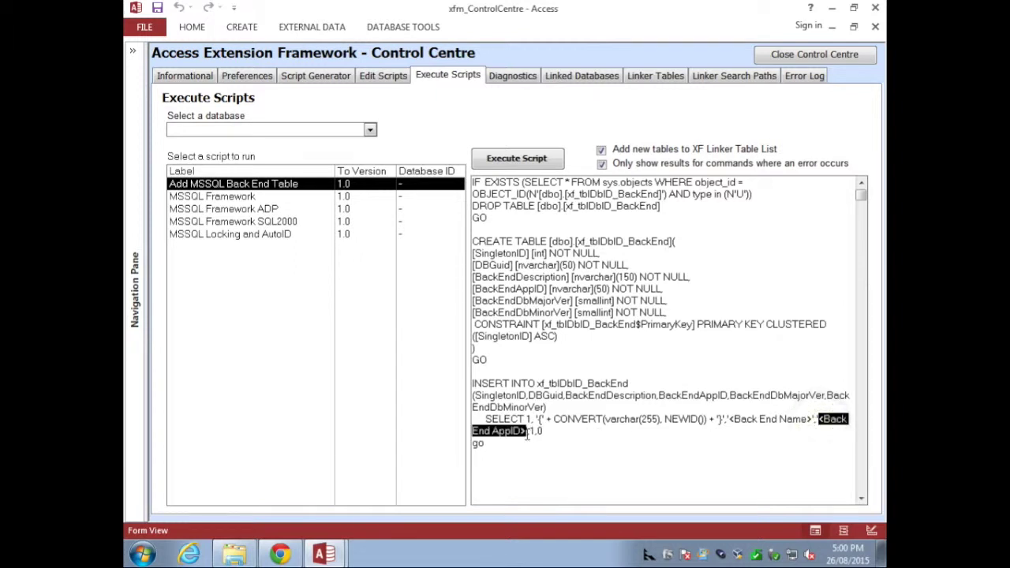
{"action": "left_click", "coordinate": [786, 419]}
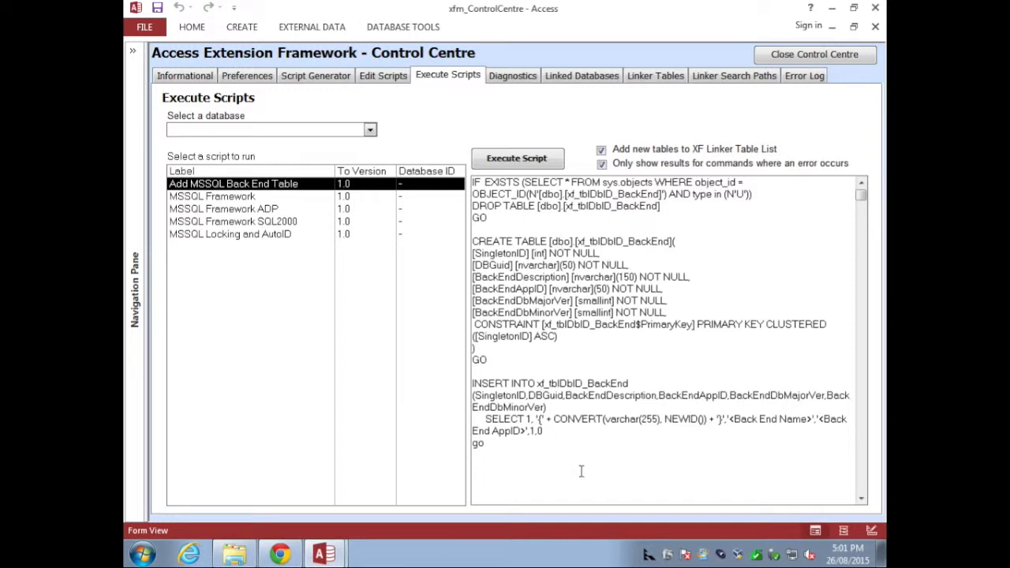
Step: Target the Add MSSQL Back End Table script at [DAO Passthrough Connection - Trusted]
{"action": "left_click", "coordinate": [370, 129]}
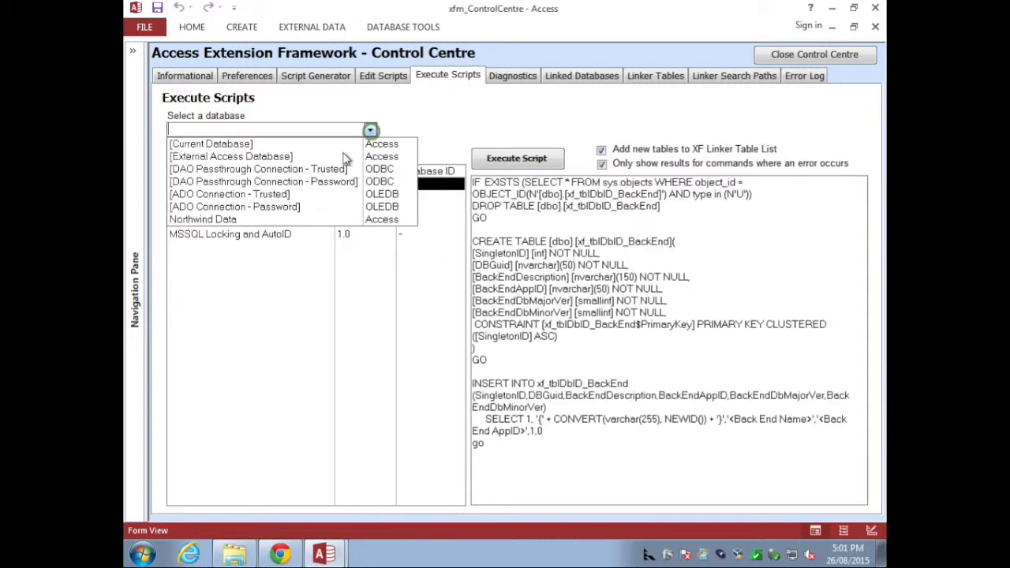
{"action": "left_click", "coordinate": [337, 171]}
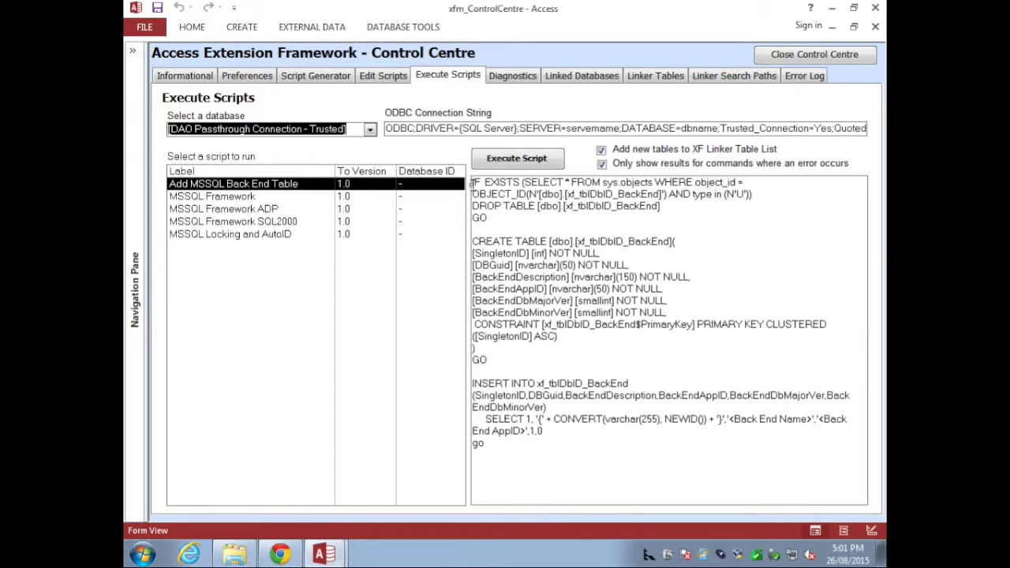
{"action": "left_click_drag", "start_coordinate": [472, 183], "coordinate": [560, 458]}
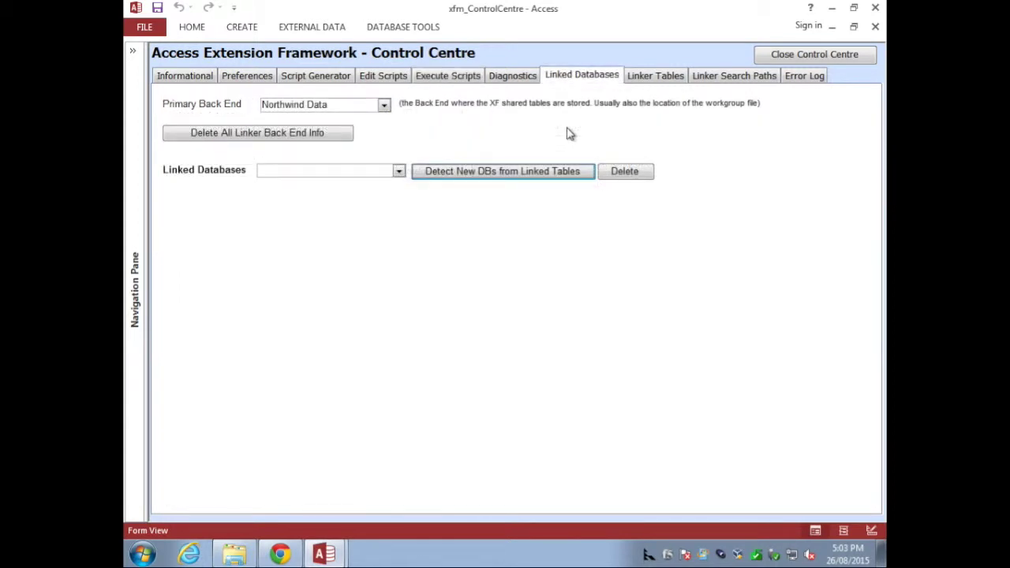
Step: Detect new back ends from the linked tables, keeping Northwind Data as primary back end
{"action": "left_click", "coordinate": [497, 172]}
{"action": "left_click", "coordinate": [649, 326]}
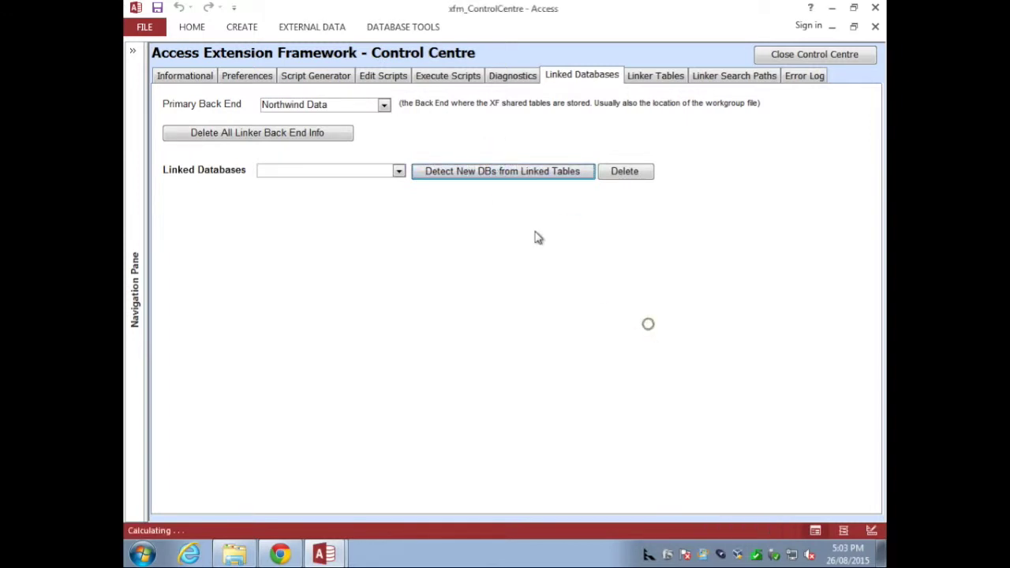
{"action": "left_click", "coordinate": [398, 172]}
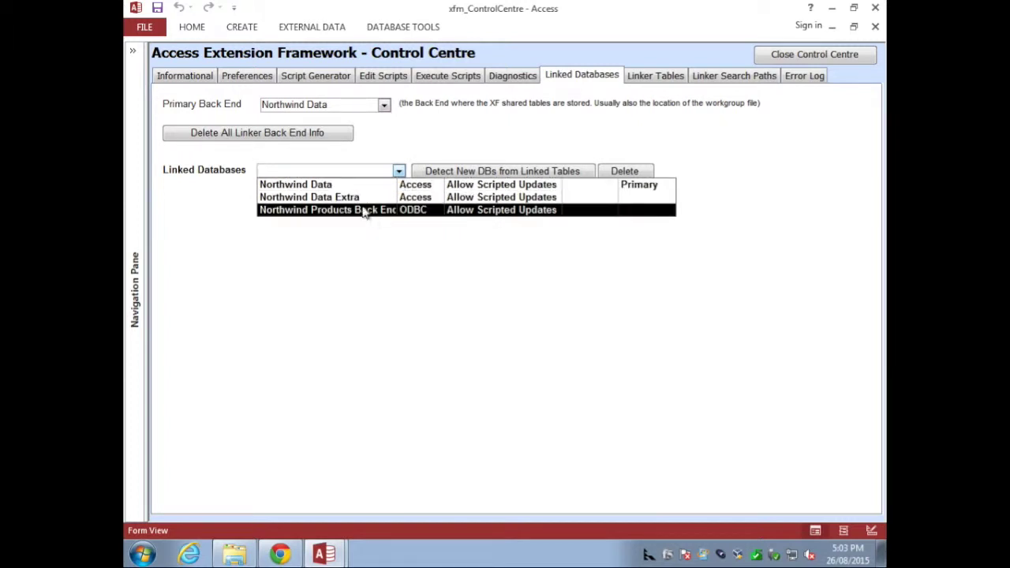
{"action": "left_click", "coordinate": [383, 105]}
{"action": "left_click", "coordinate": [383, 108]}
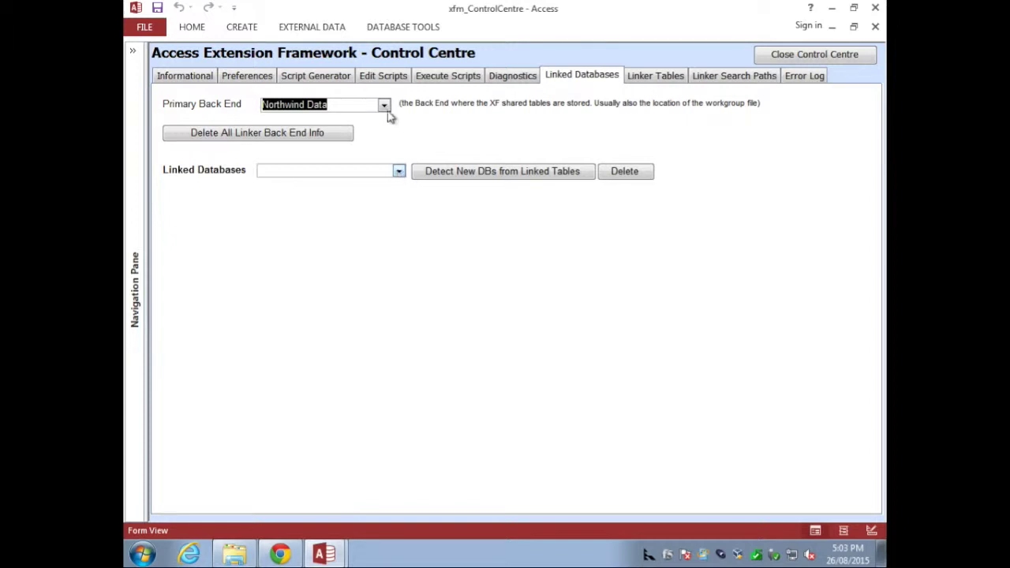
Step: Confirm the Table Linker lists Customers under Northwind Data Extra, then return to Linked Databases
{"action": "left_click", "coordinate": [648, 76]}
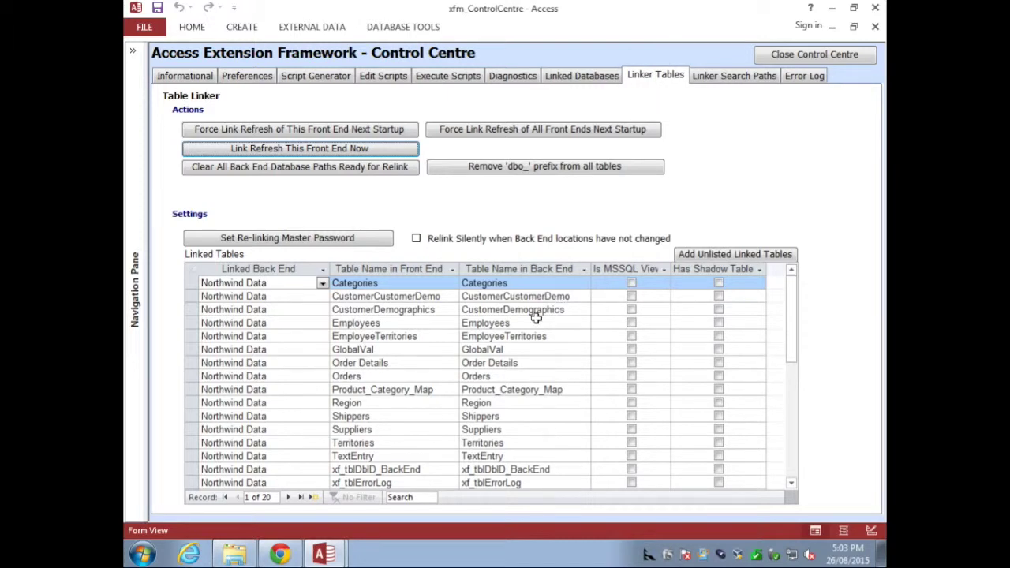
{"action": "left_click_drag", "start_coordinate": [786, 297], "coordinate": [791, 359]}
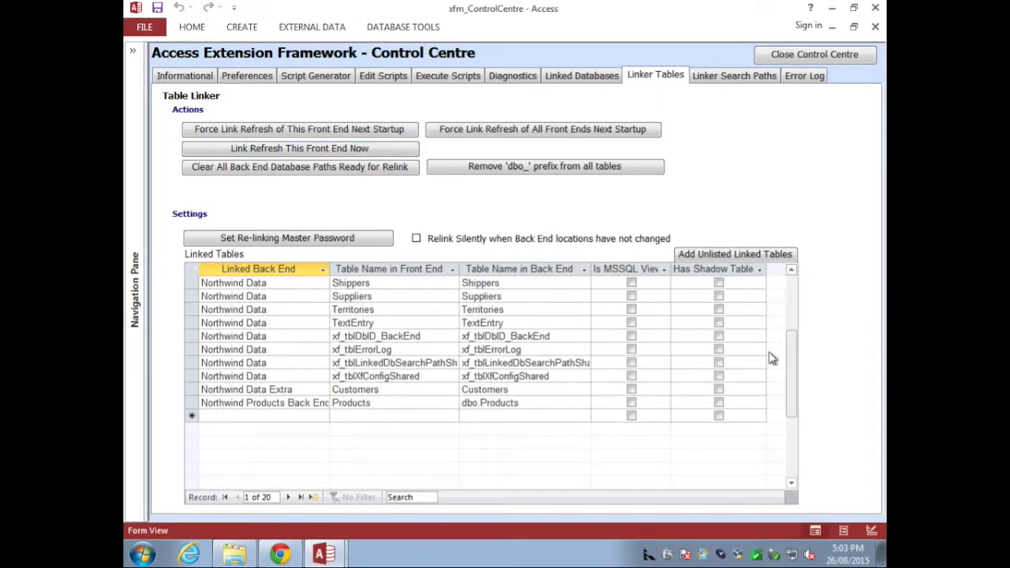
{"action": "left_click", "coordinate": [280, 391]}
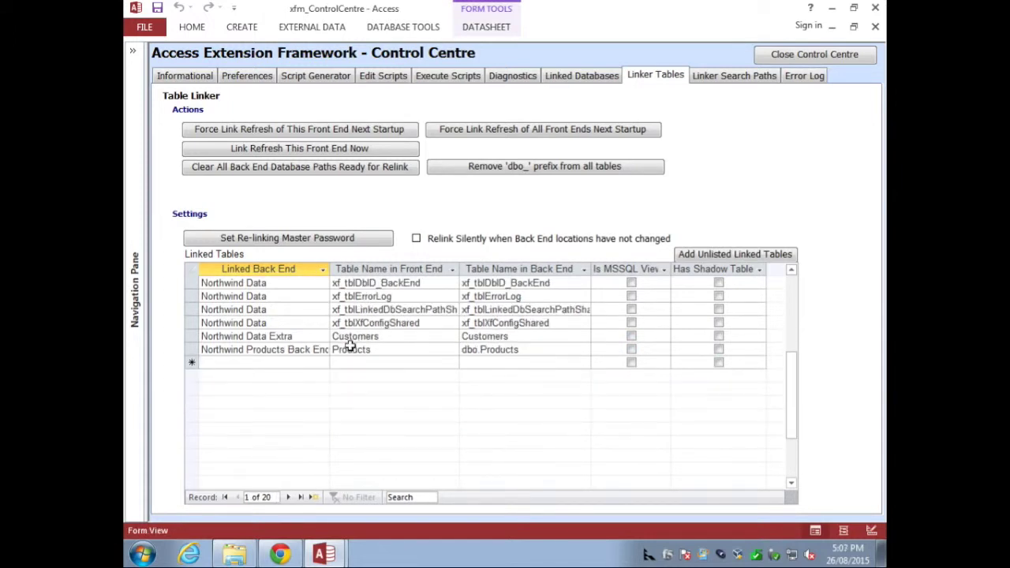
{"action": "left_click", "coordinate": [582, 73]}
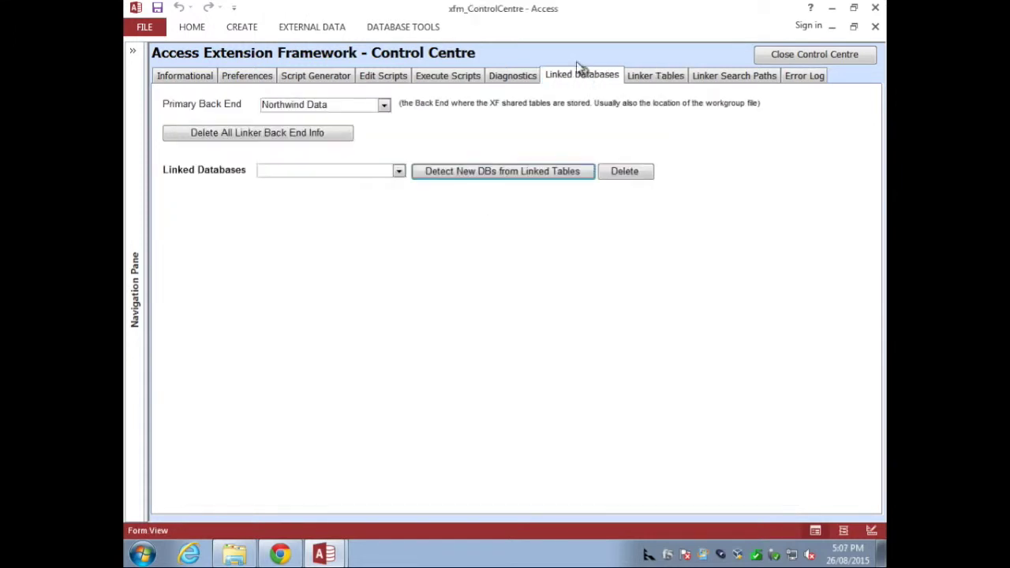
{"action": "left_click", "coordinate": [398, 171]}
Step: Review Northwind Products Back End's ODBC connection details, then close the Control Centre
{"action": "left_click", "coordinate": [372, 212]}
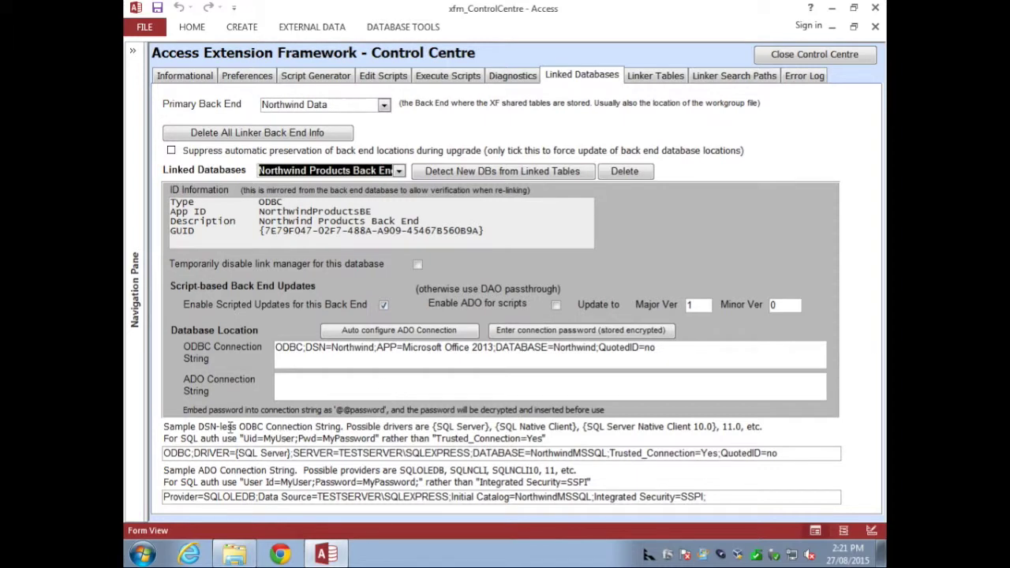
{"action": "left_click_drag", "start_coordinate": [164, 426], "coordinate": [321, 482]}
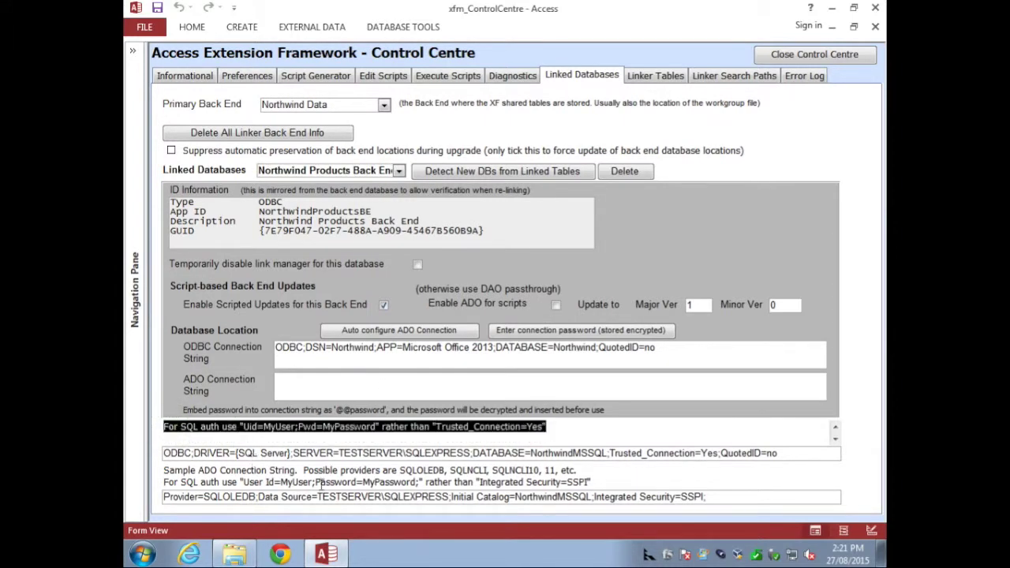
{"action": "left_click", "coordinate": [328, 476]}
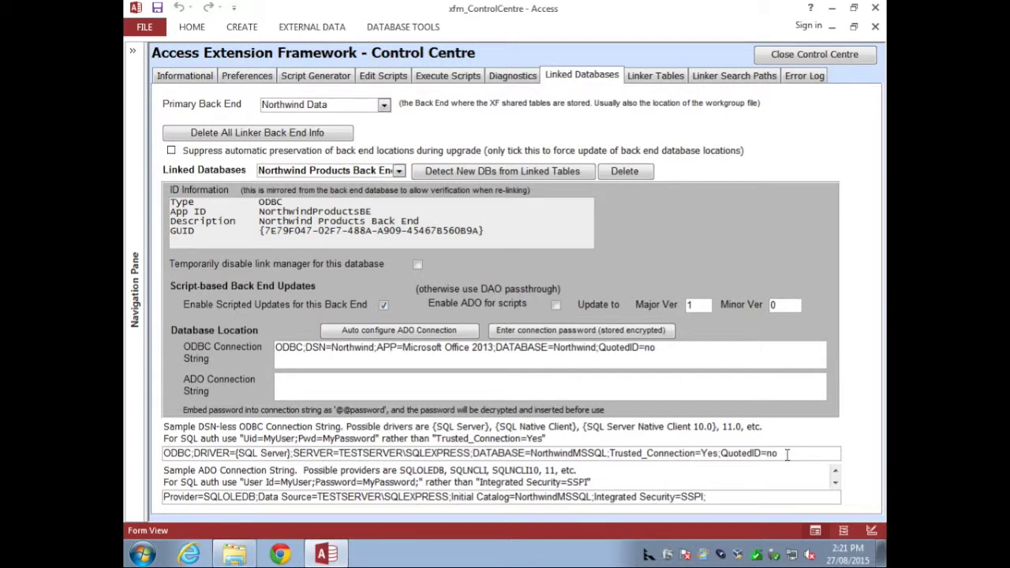
{"action": "left_click", "coordinate": [356, 366]}
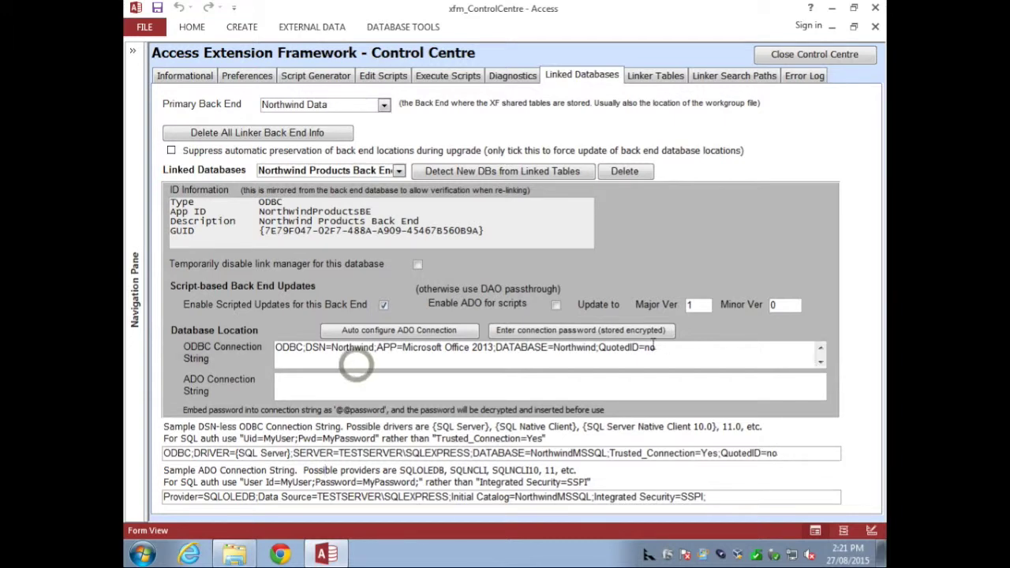
{"action": "left_click_drag", "start_coordinate": [669, 347], "coordinate": [240, 330]}
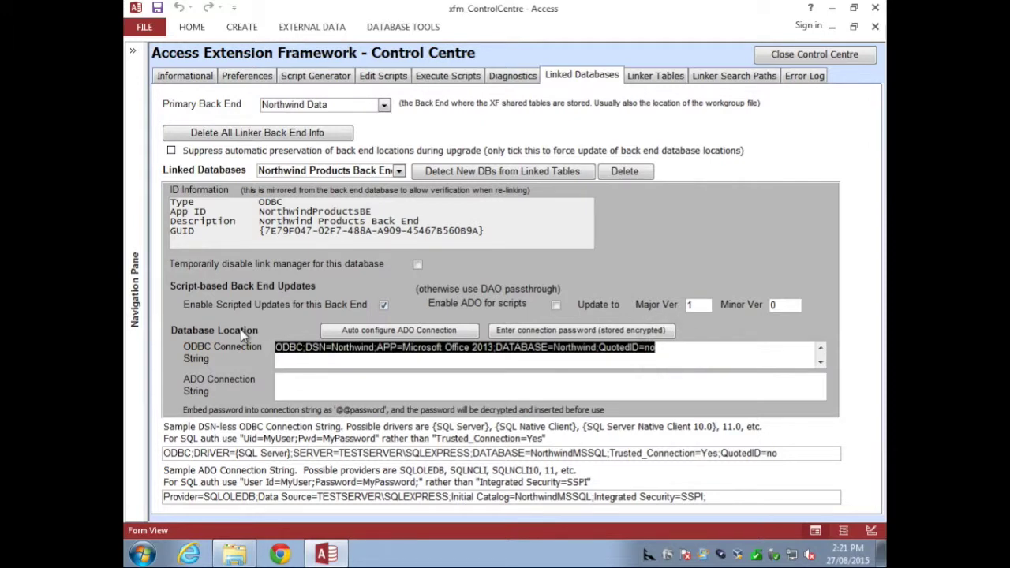
{"action": "left_click", "coordinate": [682, 348]}
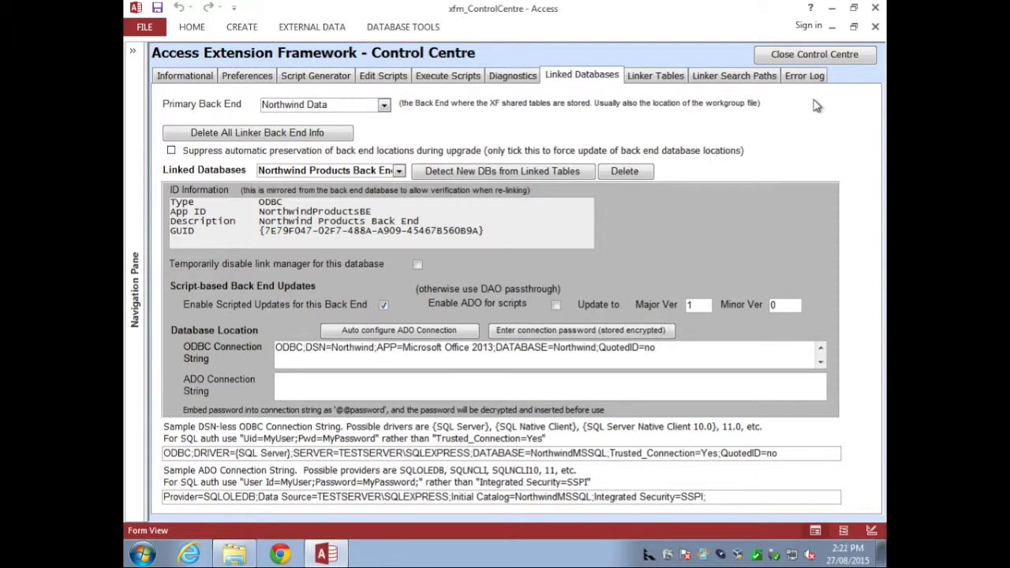
{"action": "left_click", "coordinate": [824, 61]}
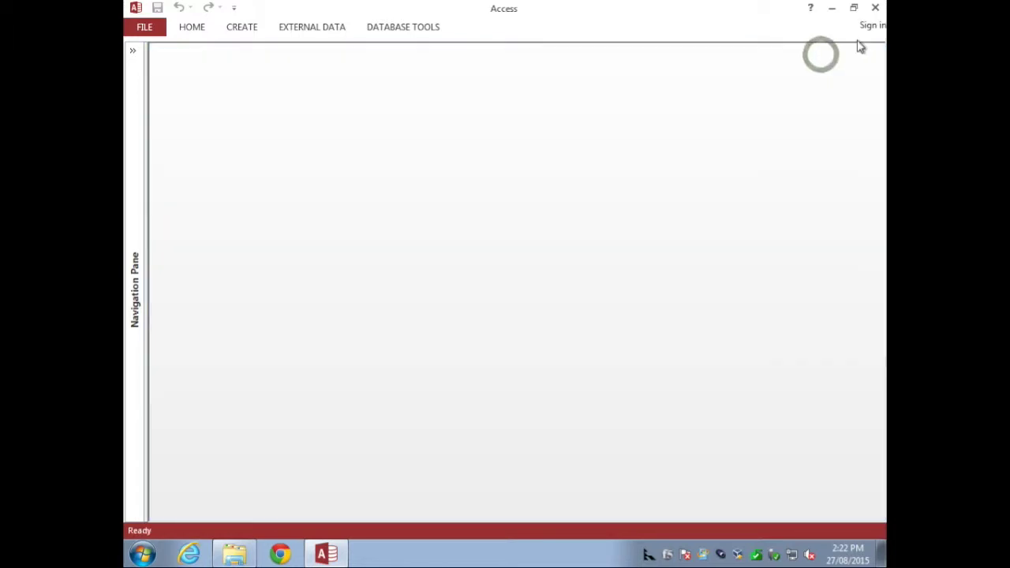
Step: Restart Access with Northwind.mdb, cancel the SQL Server login, and return to the ODBC Connection String field
{"action": "left_click", "coordinate": [875, 8]}
{"action": "double_click", "coordinate": [617, 142]}
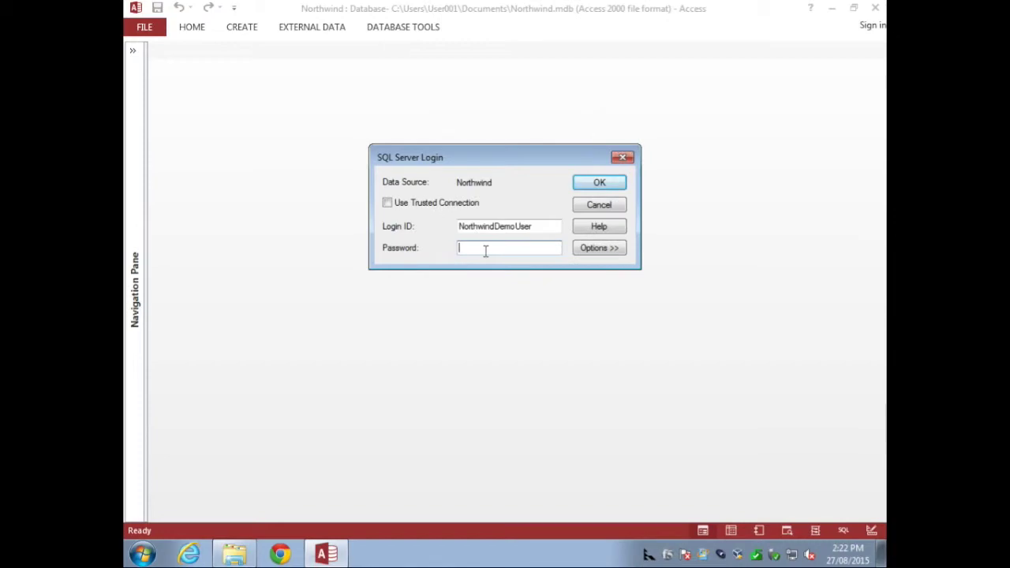
{"action": "key", "text": "Return"}
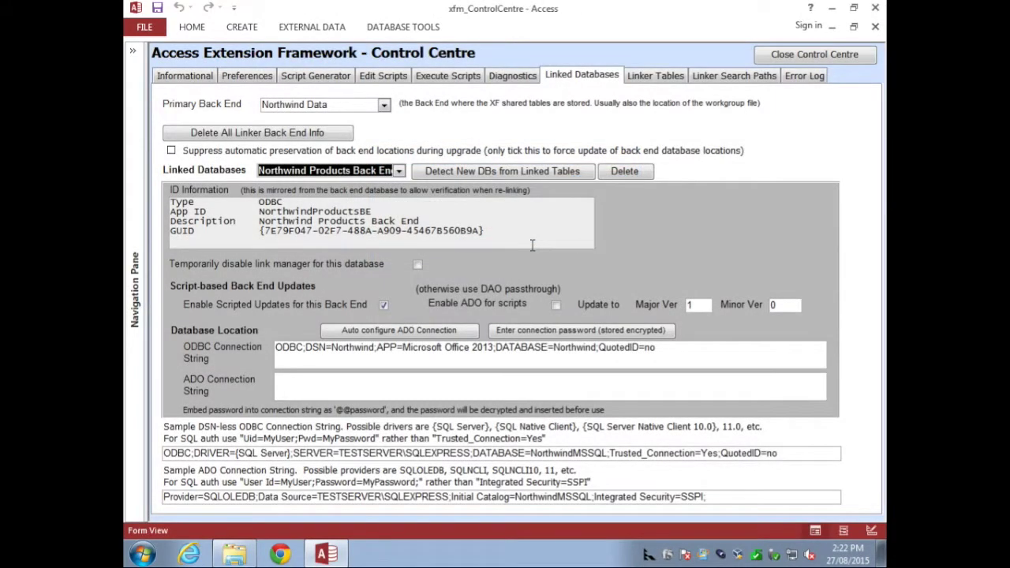
{"action": "left_click", "coordinate": [681, 353]}
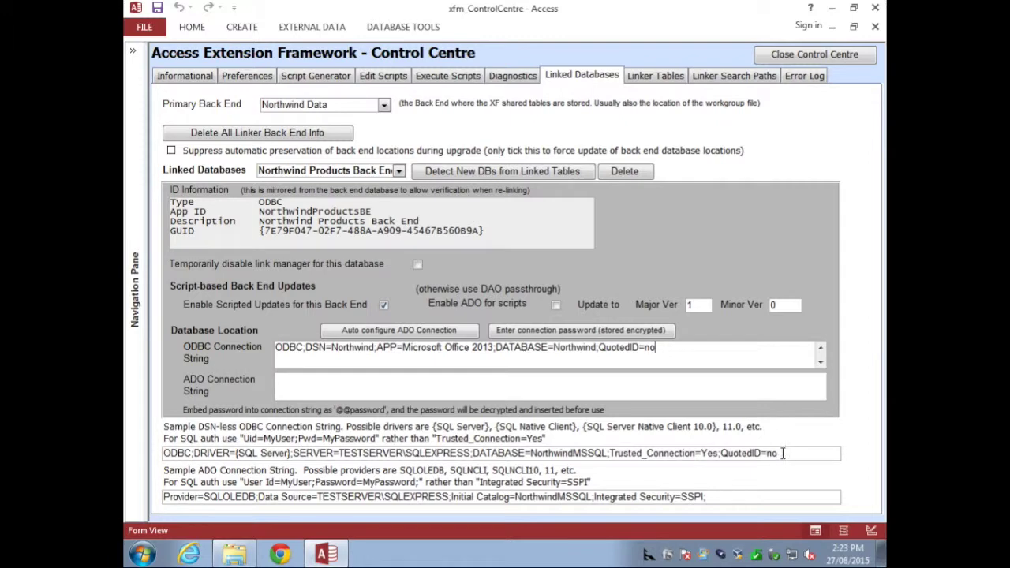
Step: Paste the sample DSN-less string into the ODBC field and delete the old DSN line
{"action": "left_click_drag", "start_coordinate": [781, 452], "coordinate": [140, 450]}
{"action": "key", "text": "ctrl+c"}
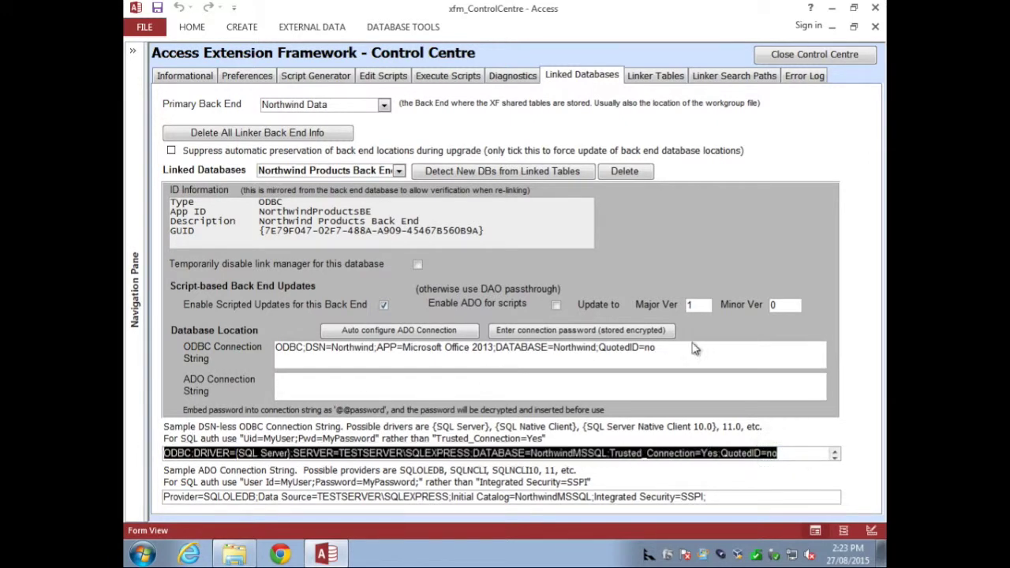
{"action": "left_click", "coordinate": [687, 354]}
{"action": "key", "text": "ctrl+a"}
{"action": "key", "text": "ctrl+v"}
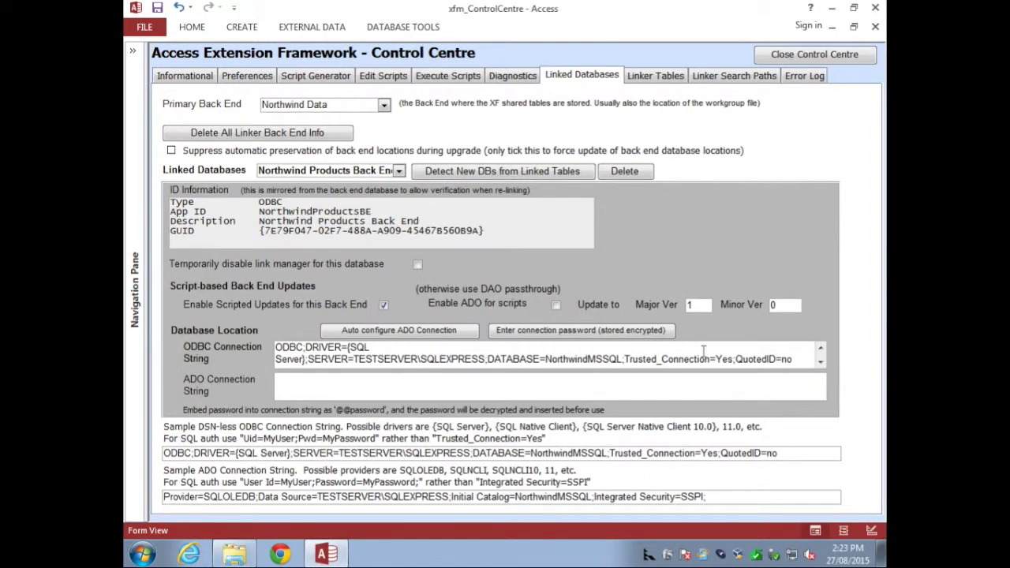
{"action": "left_click", "coordinate": [820, 348]}
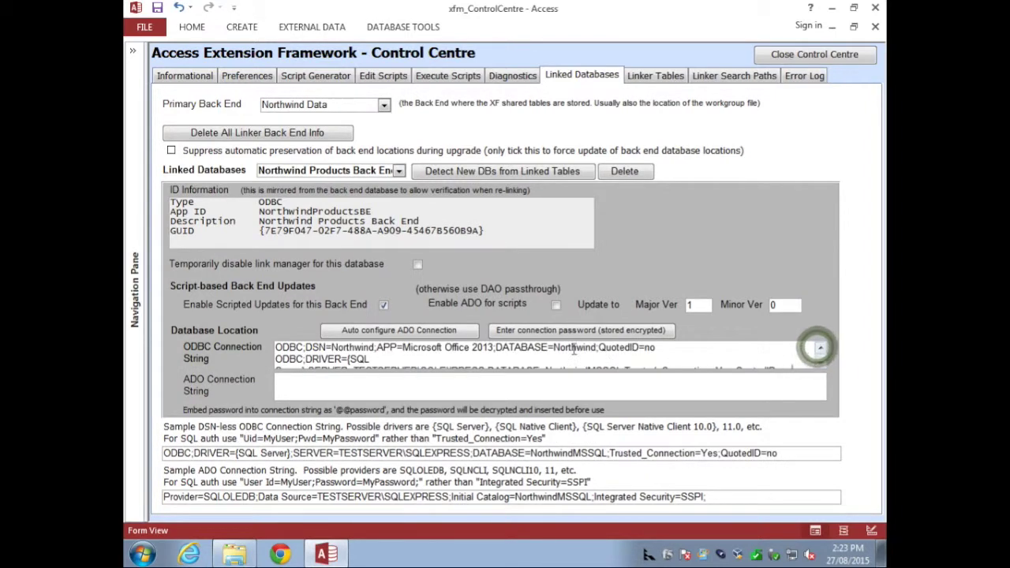
{"action": "left_click_drag", "start_coordinate": [277, 348], "coordinate": [584, 348]}
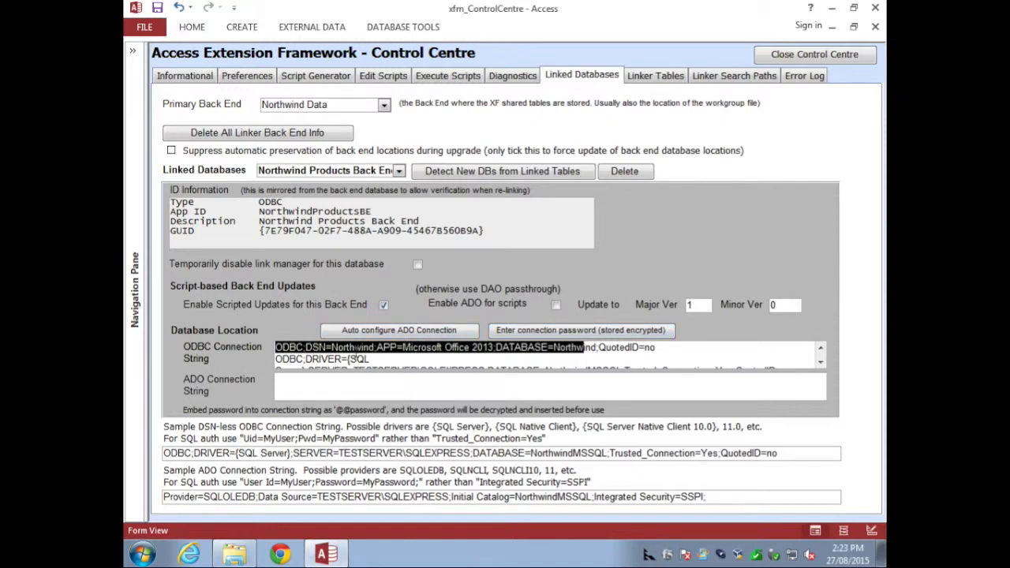
{"action": "left_click", "coordinate": [669, 348], "text": "shift"}
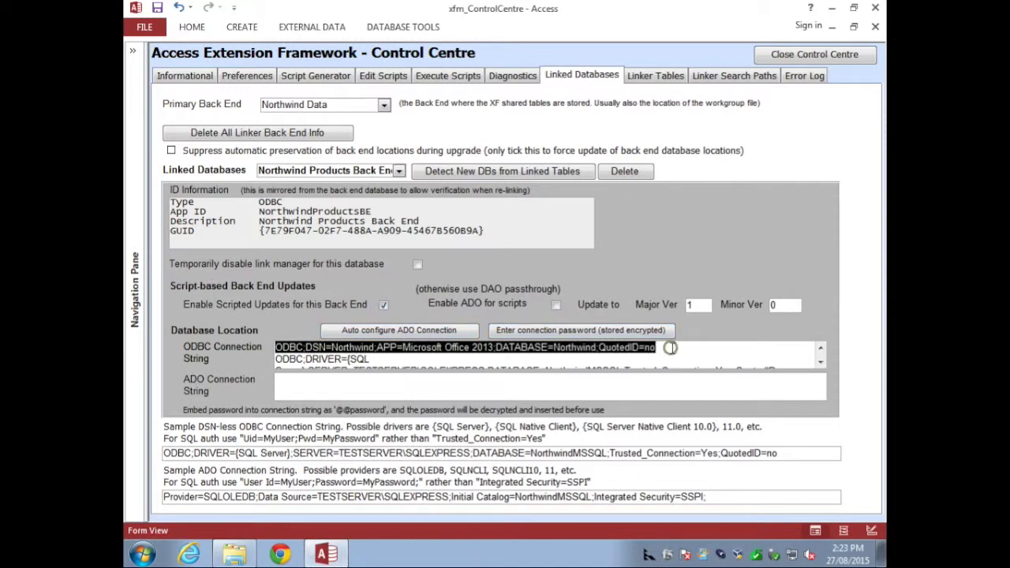
{"action": "key", "text": "Delete"}
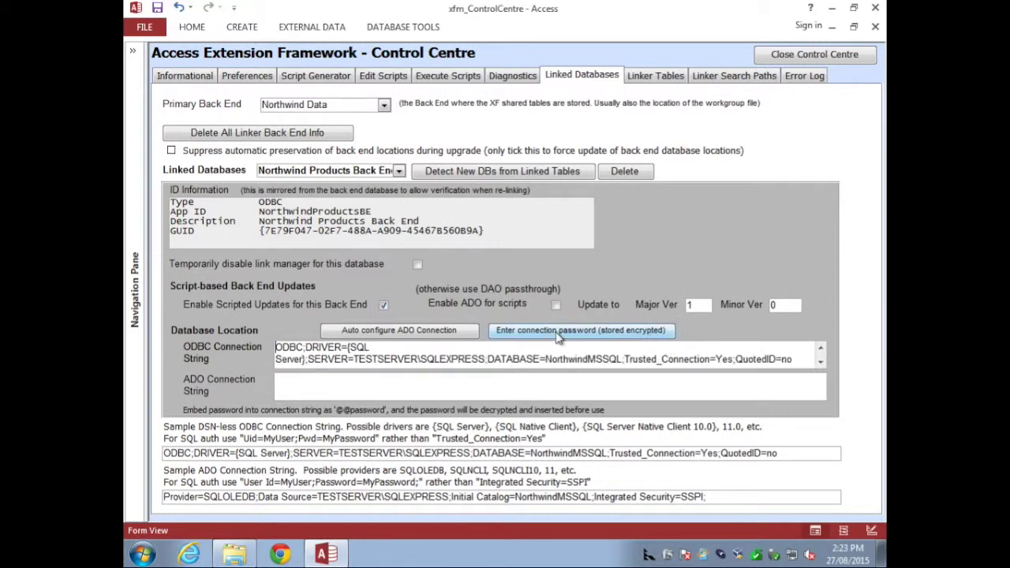
Step: Set the server to TESTXP\SQLEXPRESS, database to Northwind, and remove Trusted_Connection=Yes;
{"action": "left_click_drag", "start_coordinate": [416, 359], "coordinate": [378, 359]}
{"action": "type", "text": "XP"}
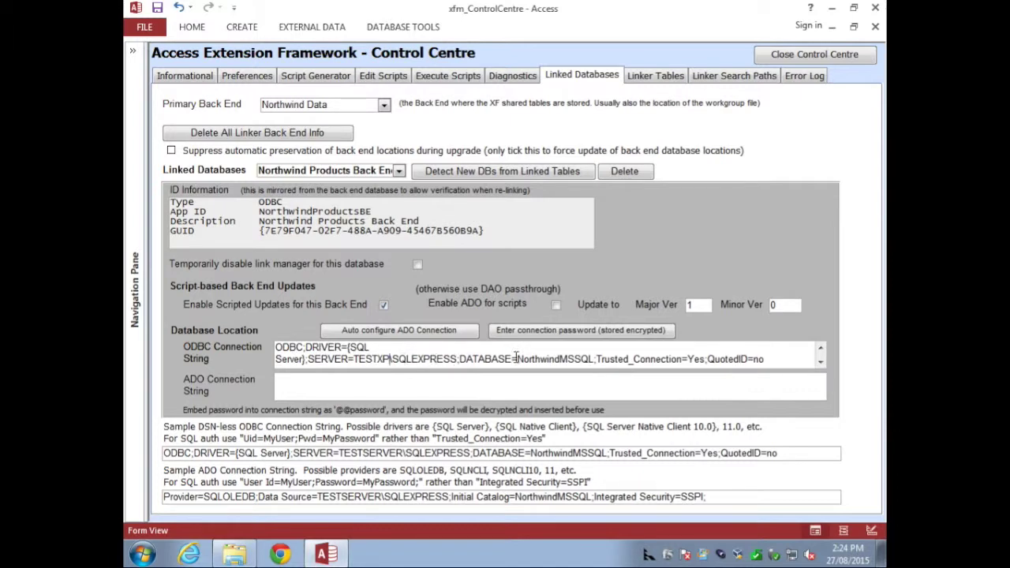
{"action": "left_click_drag", "start_coordinate": [575, 358], "coordinate": [592, 358]}
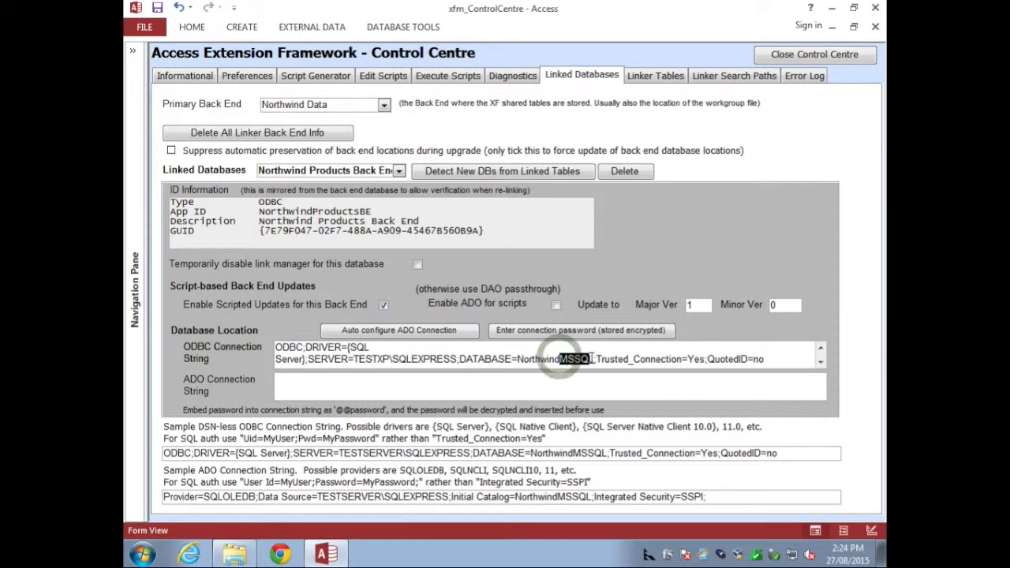
{"action": "key", "text": "Delete"}
{"action": "left_click_drag", "start_coordinate": [561, 359], "coordinate": [675, 359]}
{"action": "key", "text": "Delete"}
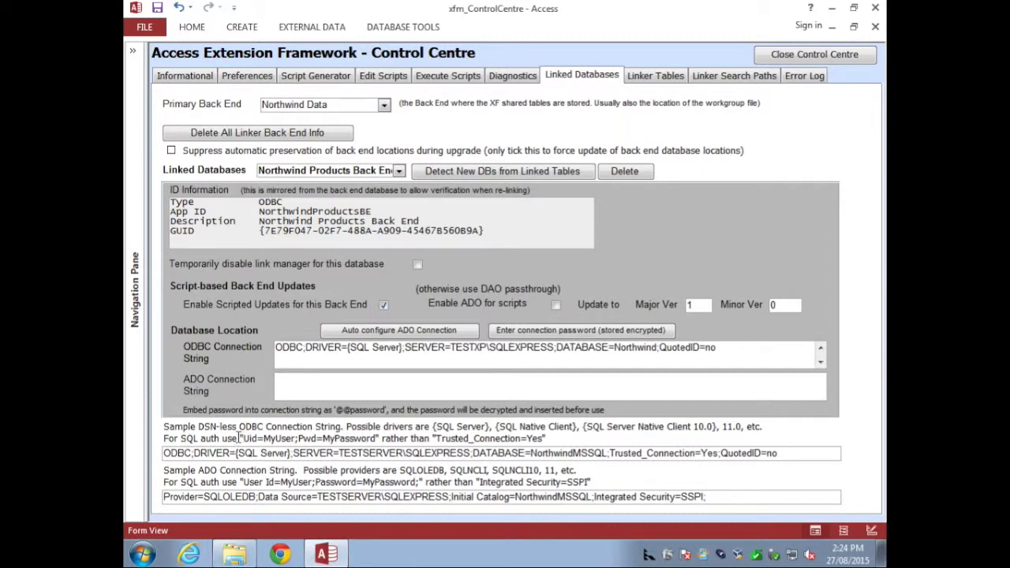
{"action": "left_click_drag", "start_coordinate": [242, 438], "coordinate": [376, 439]}
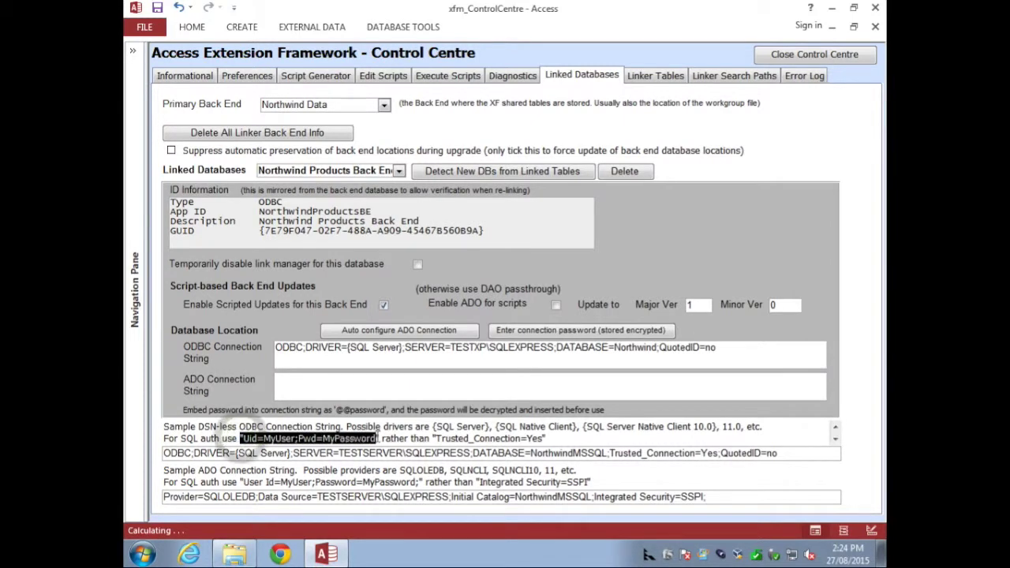
{"action": "left_click", "coordinate": [725, 351]}
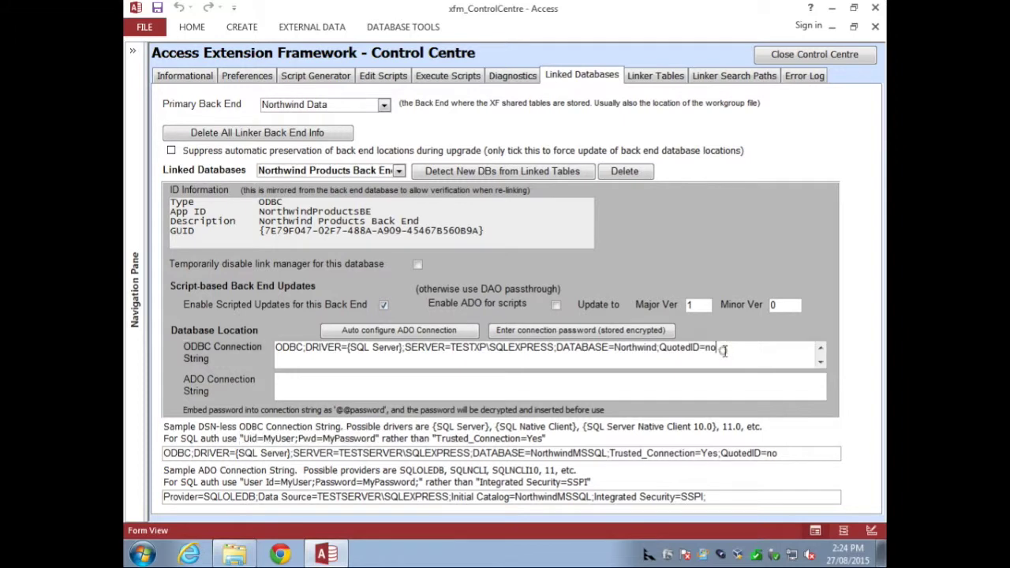
{"action": "type", "text": ";"}
{"action": "key", "text": "ctrl+v"}
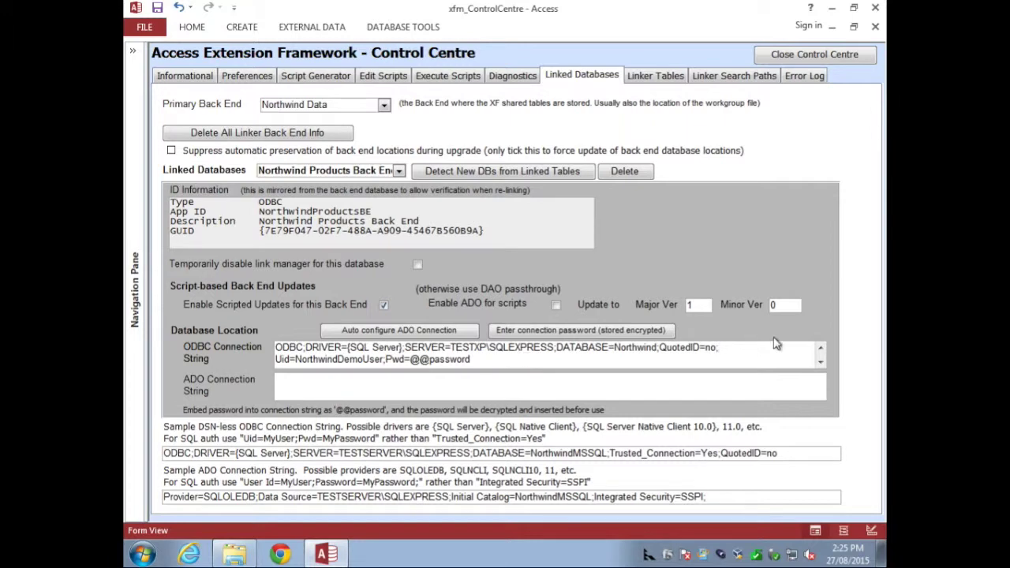
{"action": "left_click", "coordinate": [728, 347]}
{"action": "double_click", "coordinate": [441, 360]}
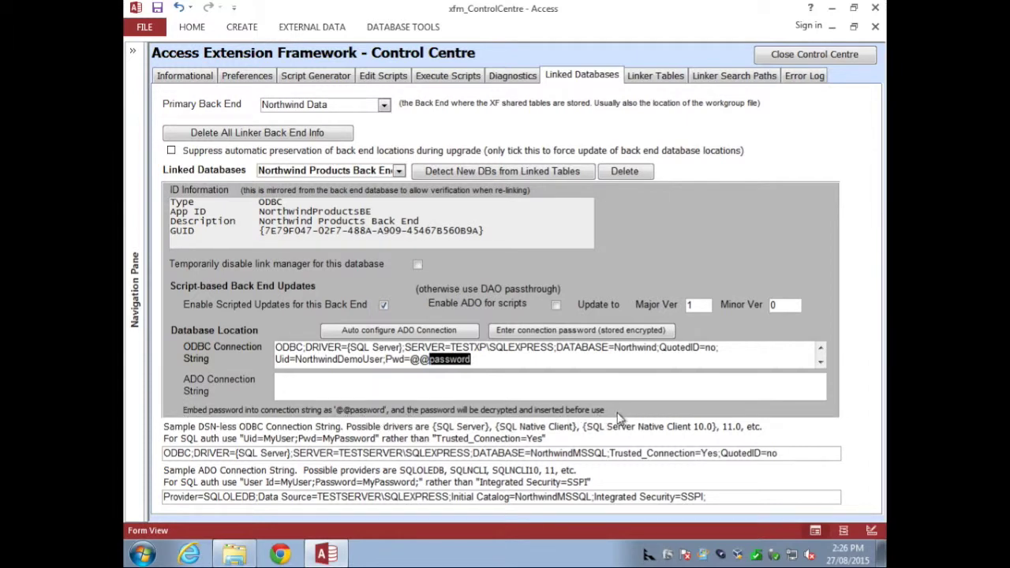
{"action": "left_click", "coordinate": [478, 360]}
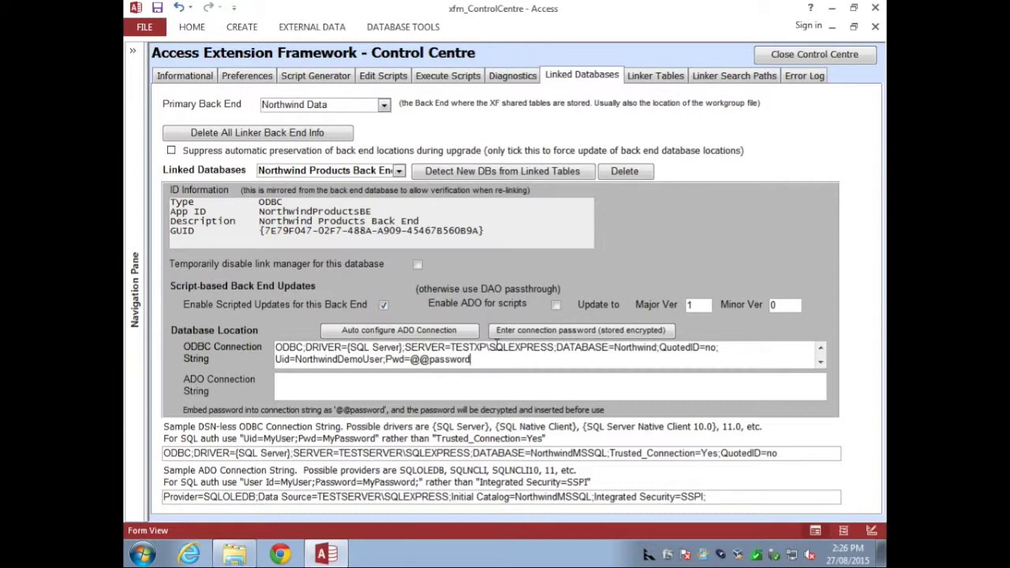
{"action": "left_click", "coordinate": [551, 332]}
Step: Store the SQL login password encrypted and acknowledge the 'Password changed !' message
{"action": "type", "text": "s"}
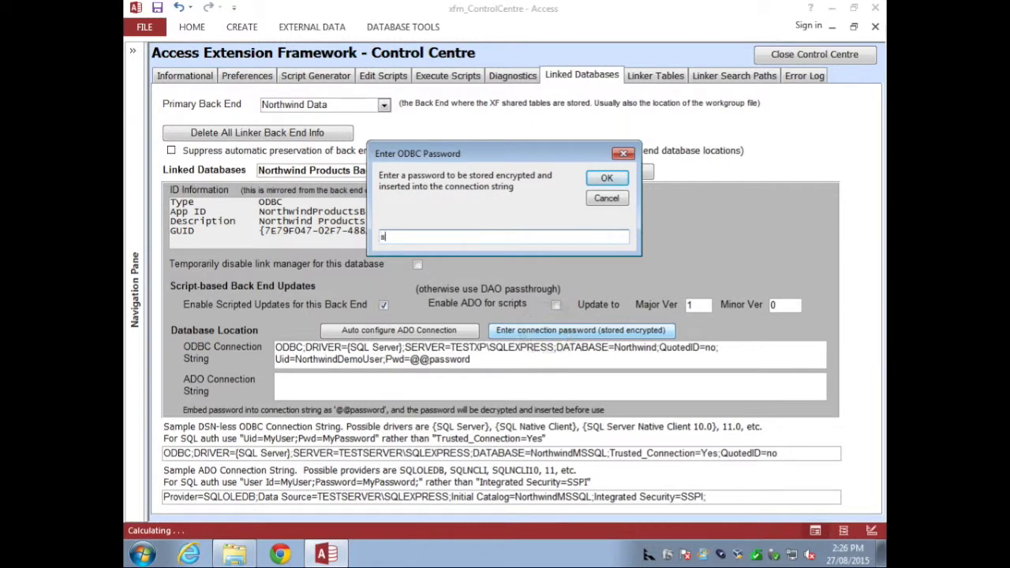
{"action": "type", "text": "ecret"}
{"action": "left_click", "coordinate": [611, 179]}
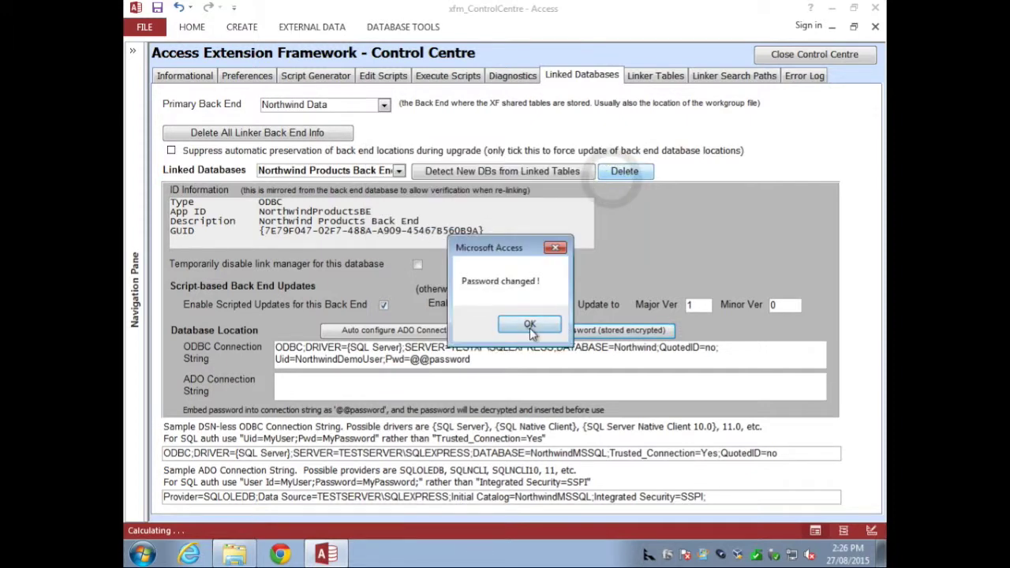
{"action": "left_click", "coordinate": [529, 327]}
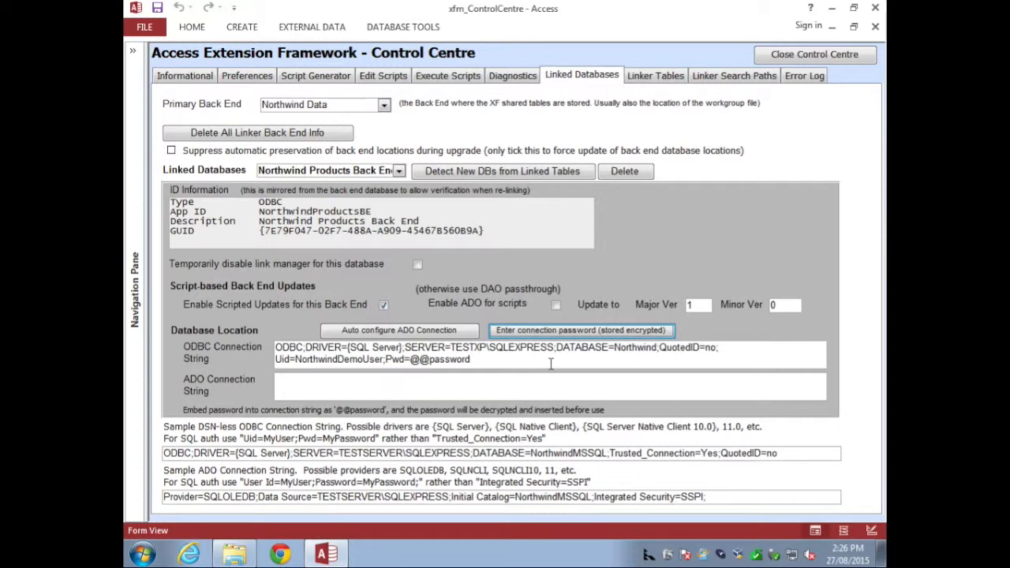
Step: Close the Control Centre and then the Main Switchboard form
{"action": "left_click", "coordinate": [482, 363]}
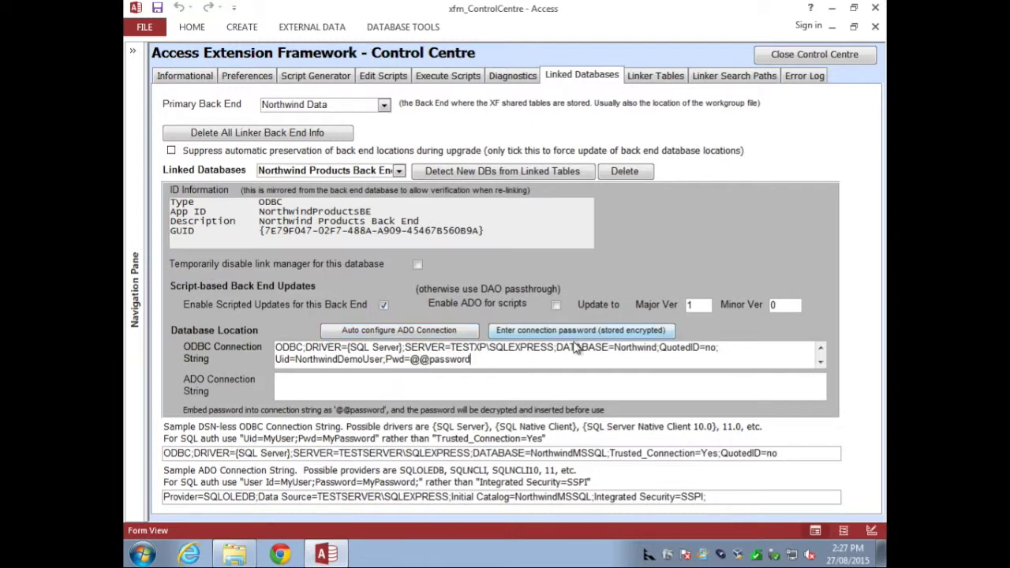
{"action": "left_click", "coordinate": [812, 56]}
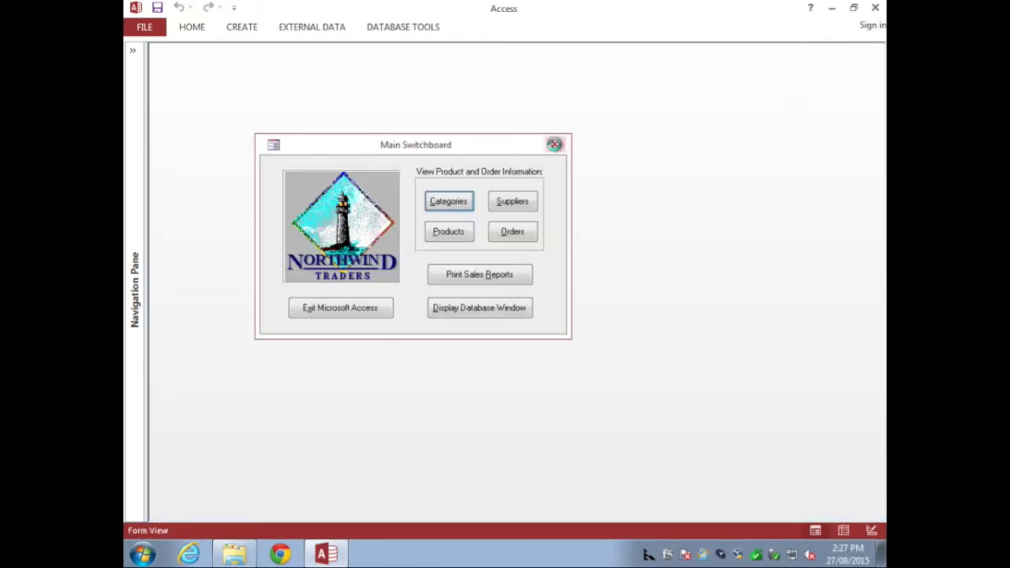
{"action": "left_click", "coordinate": [555, 144]}
Step: Restart Access on Northwind.mdb and confirm Products shows Test Product at $100.00, then close the forms
{"action": "left_click", "coordinate": [874, 7]}
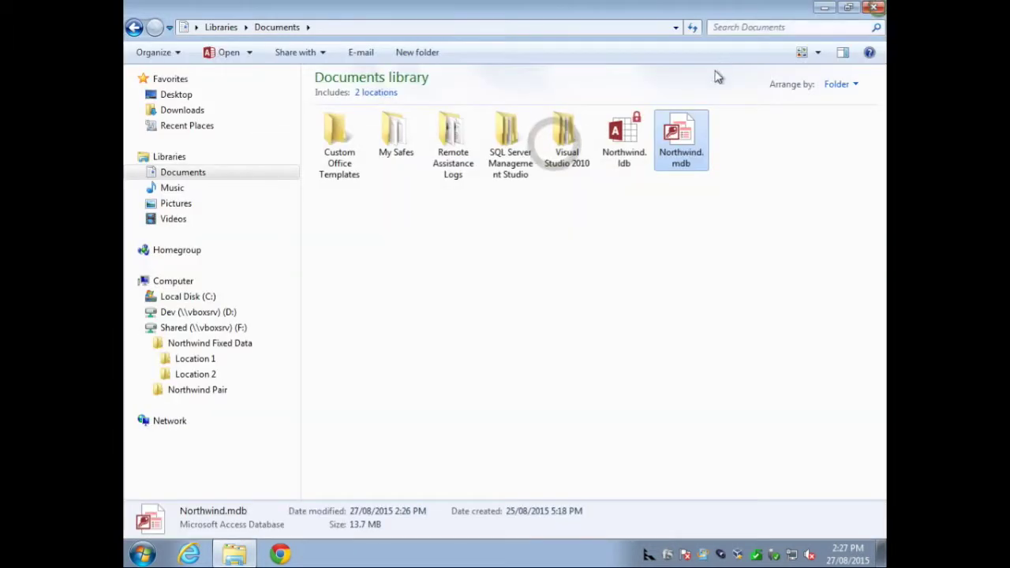
{"action": "double_click", "coordinate": [624, 131]}
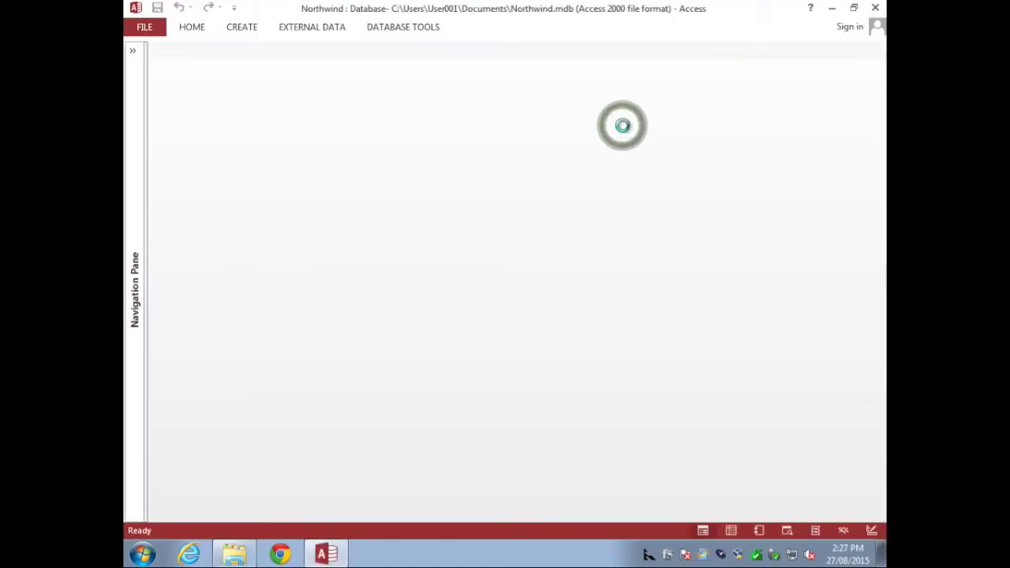
{"action": "left_click", "coordinate": [649, 300]}
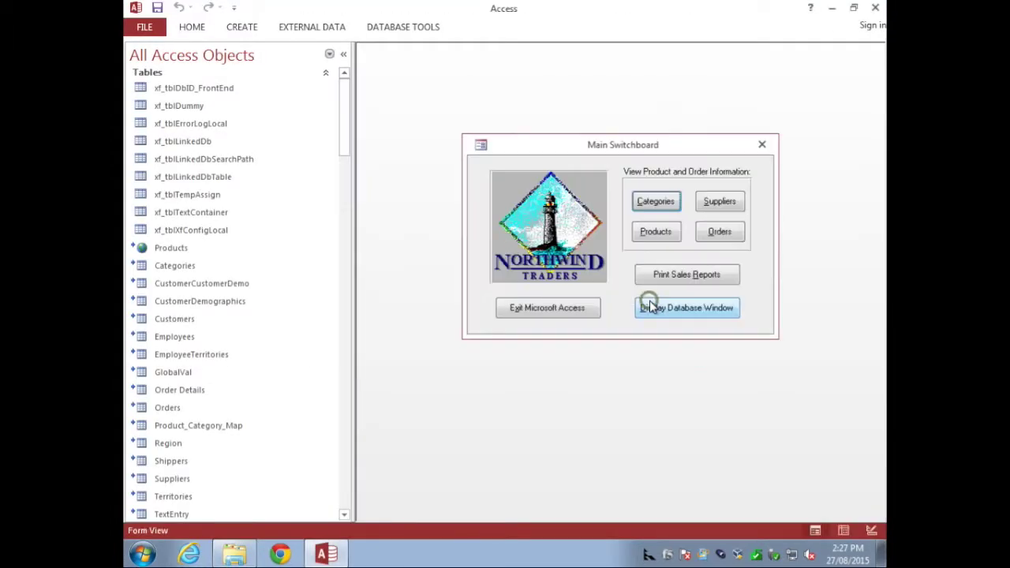
{"action": "left_click", "coordinate": [658, 232]}
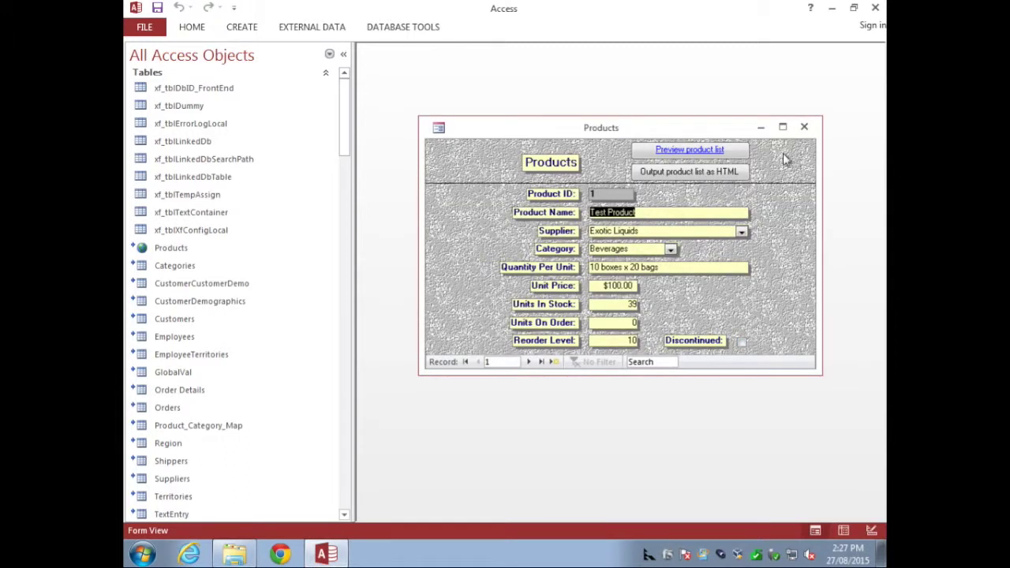
{"action": "left_click", "coordinate": [805, 128]}
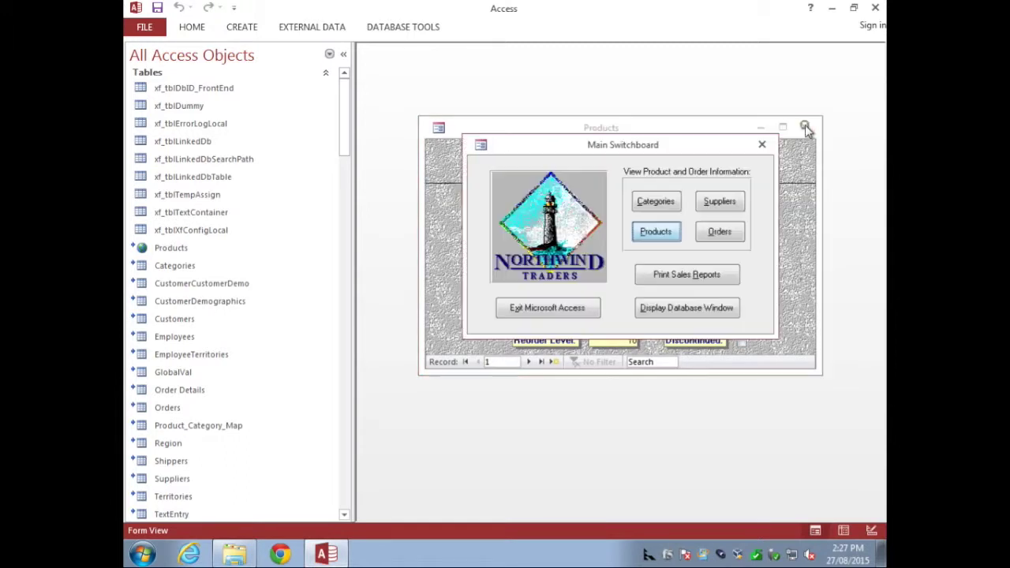
{"action": "left_click", "coordinate": [764, 144]}
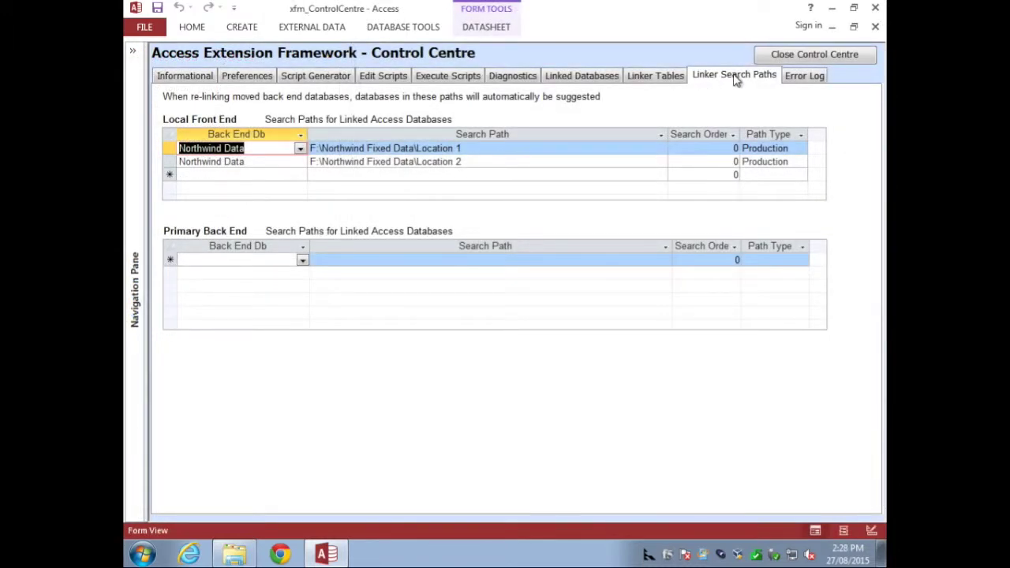
Step: Review the Location 1 search path for Northwind Data in the Linker Search Paths grid
{"action": "left_click", "coordinate": [468, 175]}
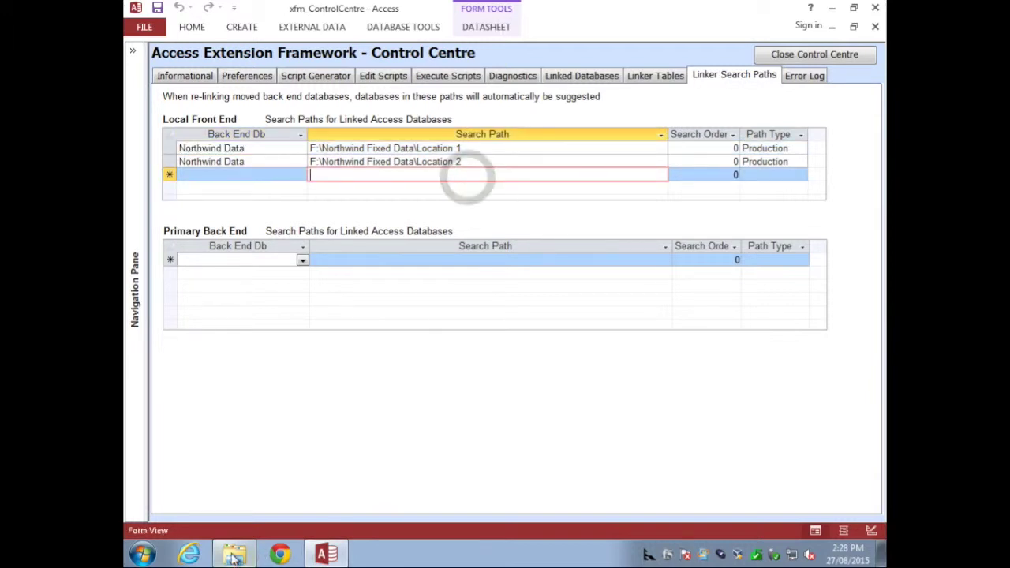
{"action": "left_click", "coordinate": [232, 554]}
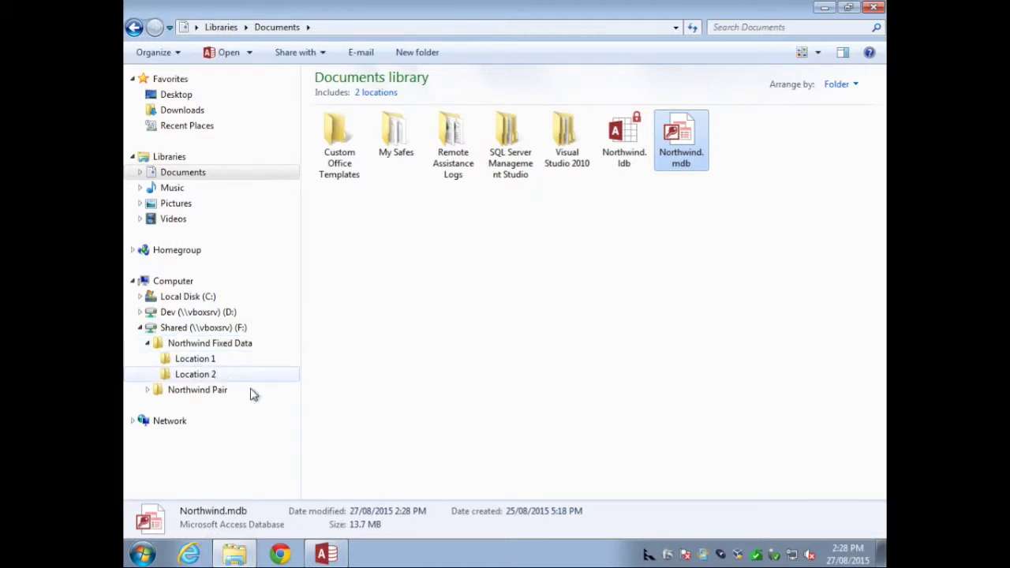
{"action": "left_click", "coordinate": [326, 555]}
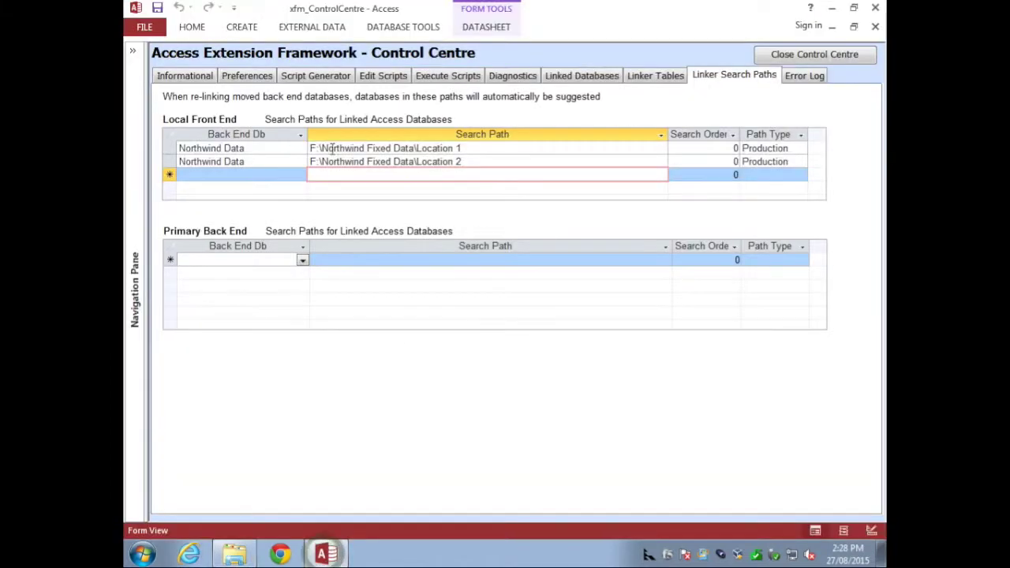
{"action": "left_click", "coordinate": [460, 150]}
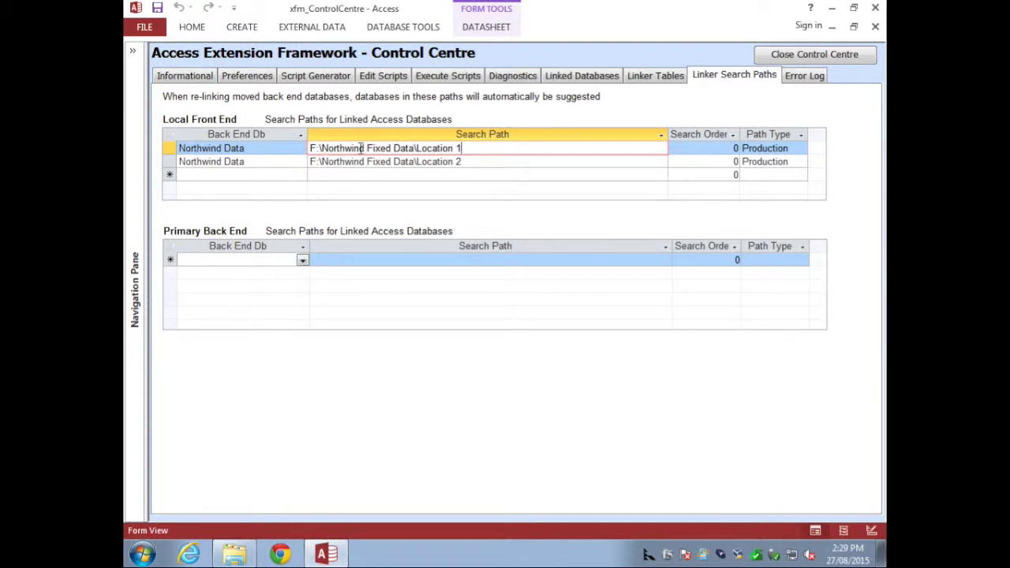
Step: Inspect the new row's Back End Db and Path Type options, keeping Northwind Data and Production
{"action": "left_click", "coordinate": [484, 173]}
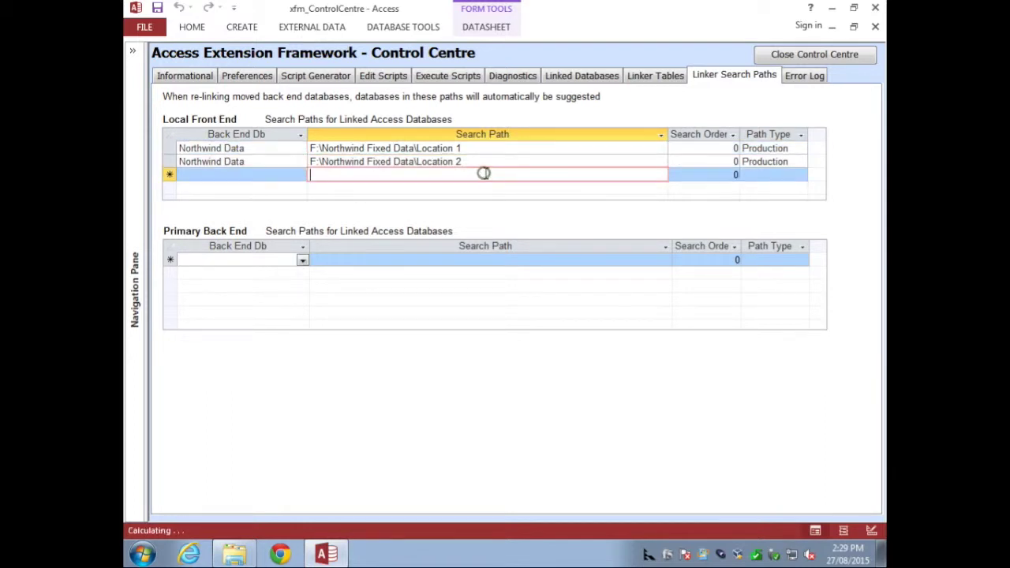
{"action": "left_click", "coordinate": [299, 149]}
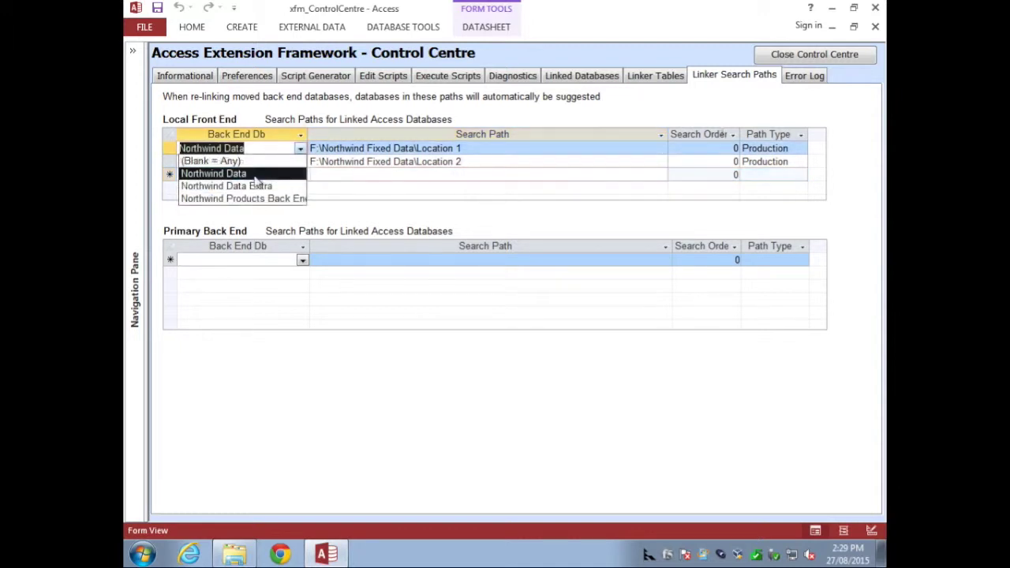
{"action": "left_click", "coordinate": [300, 149]}
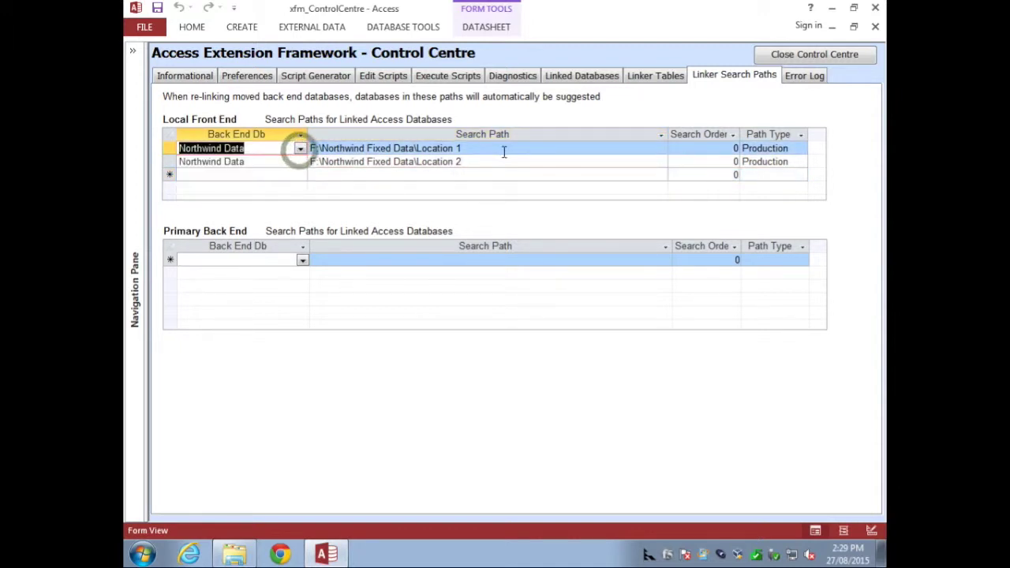
{"action": "left_click", "coordinate": [800, 149]}
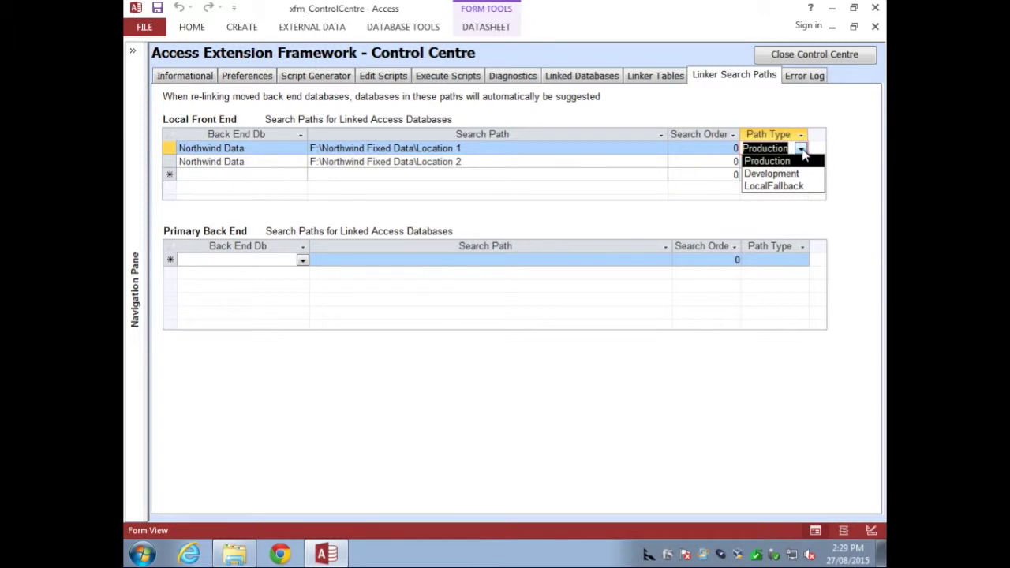
{"action": "left_click", "coordinate": [802, 152]}
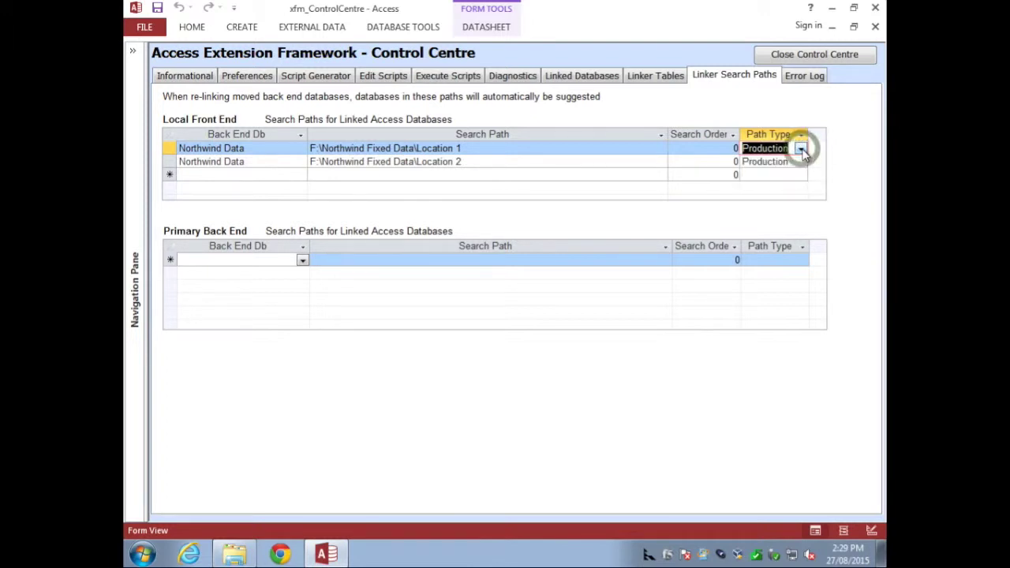
{"action": "left_click", "coordinate": [594, 174]}
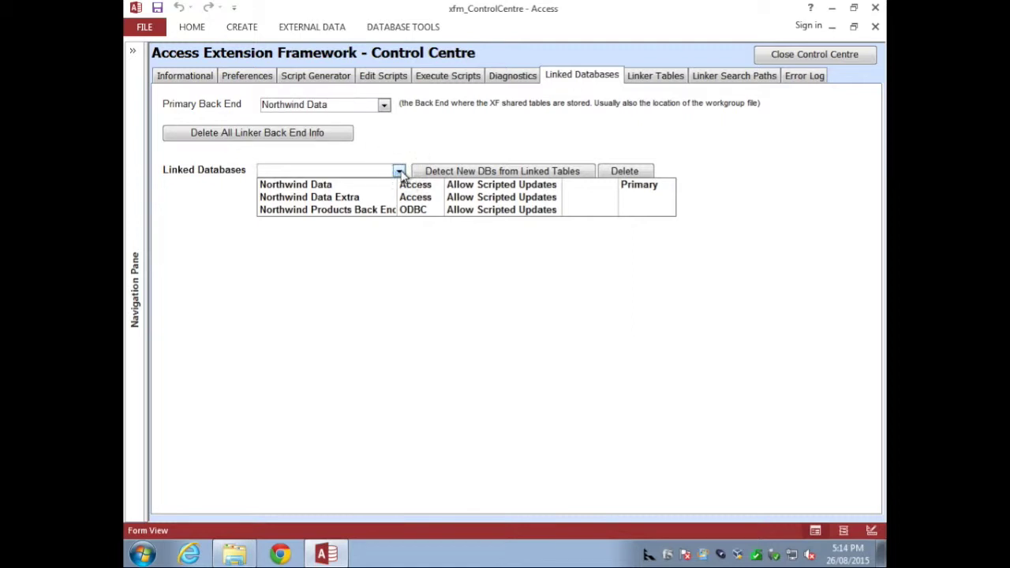
Step: Review the Northwind Products Back End and Northwind Data details, leaving Northwind Data on Assigned
{"action": "left_click", "coordinate": [387, 210]}
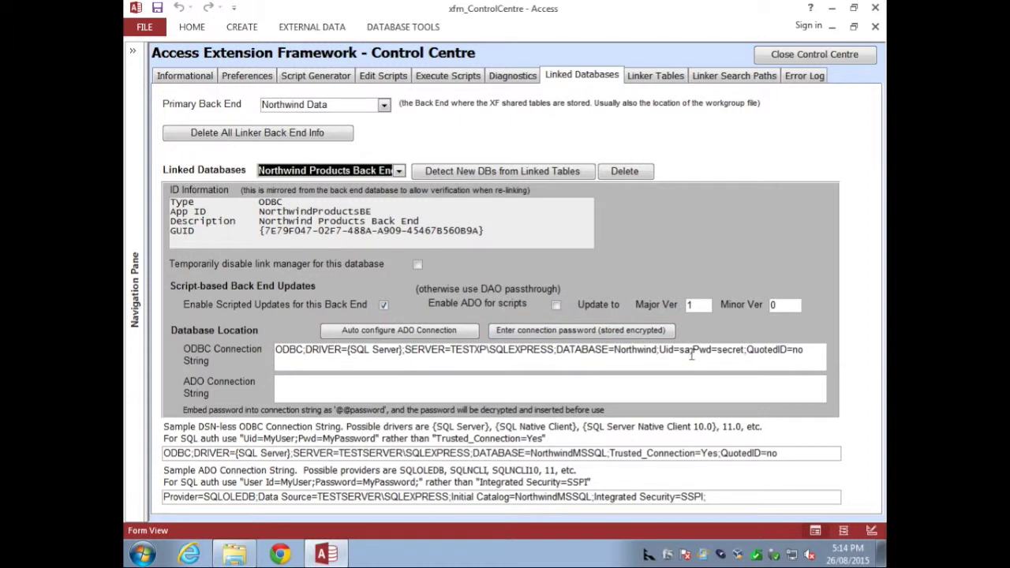
{"action": "left_click", "coordinate": [400, 172]}
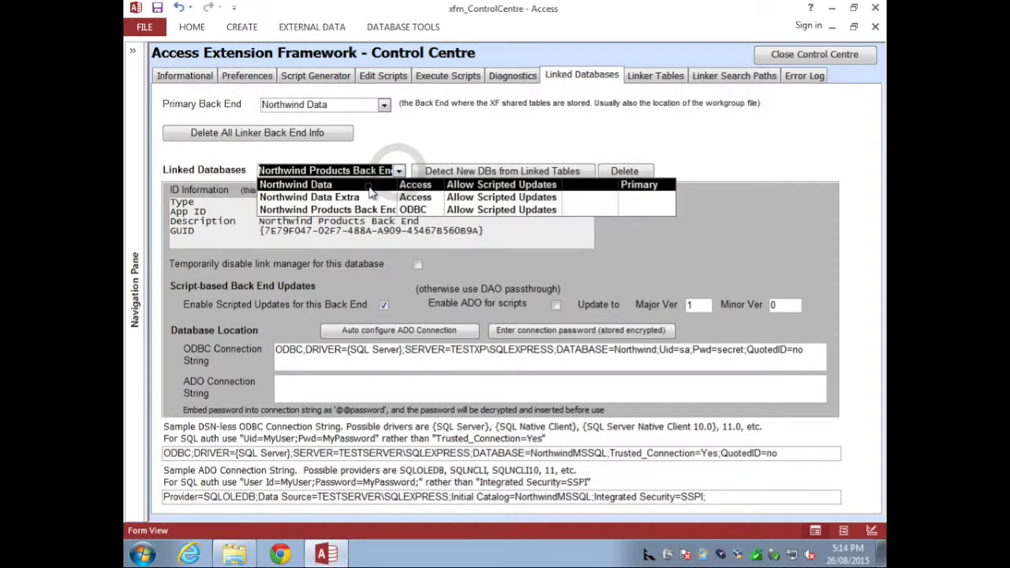
{"action": "left_click", "coordinate": [369, 186]}
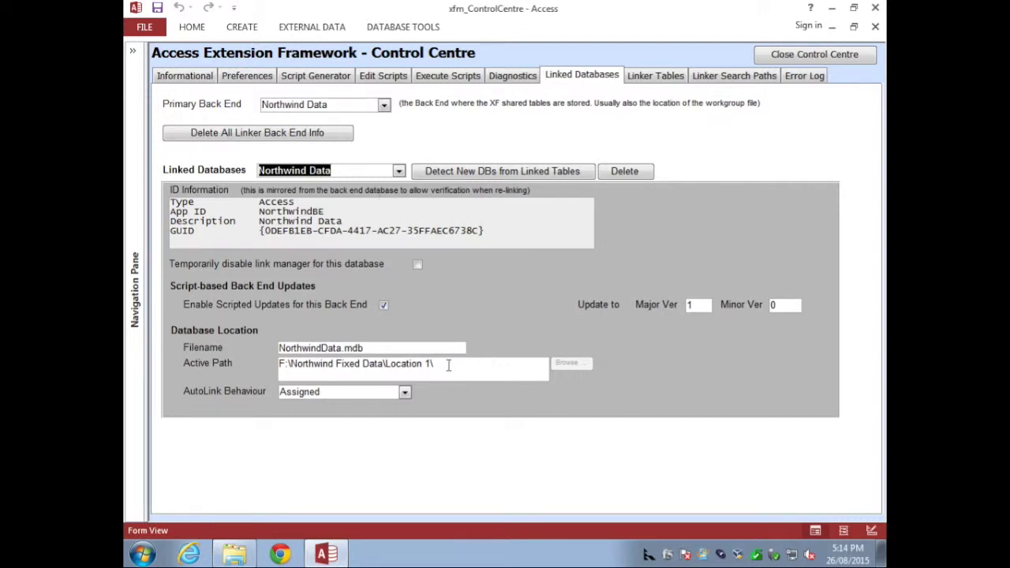
{"action": "left_click", "coordinate": [404, 394]}
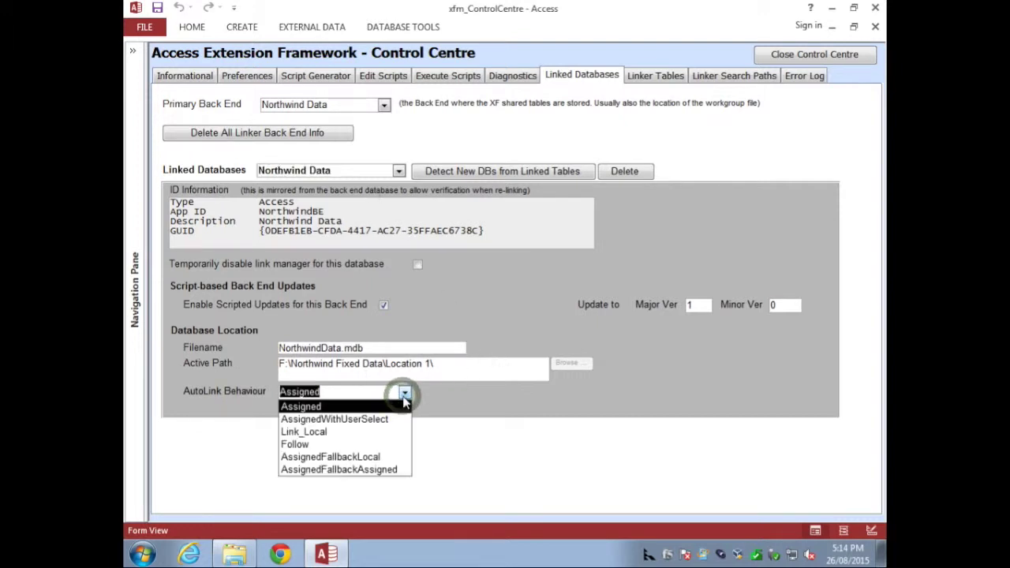
{"action": "left_click", "coordinate": [404, 393]}
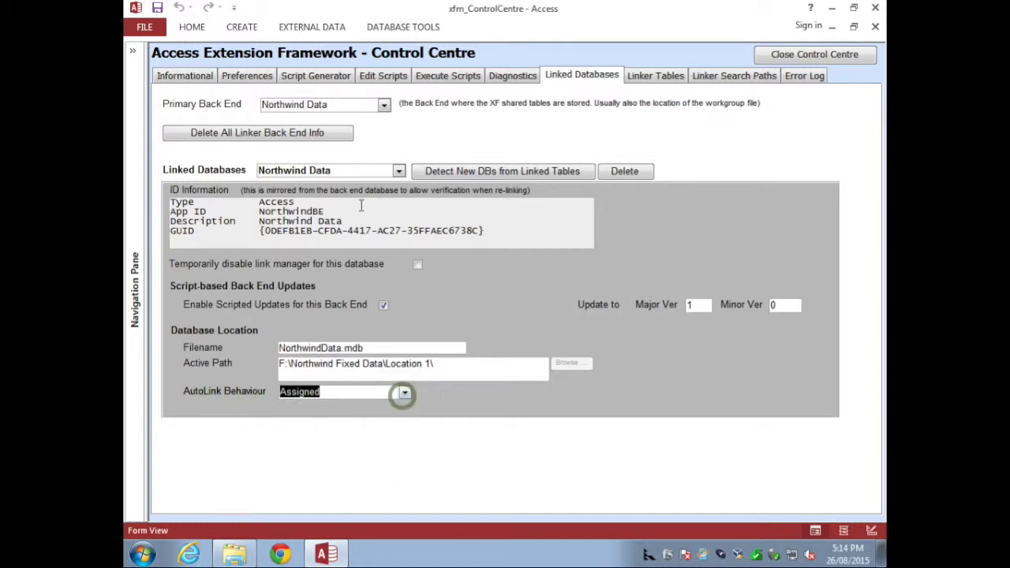
Step: Select Northwind Data Extra and set its AutoLink Behaviour to Follow
{"action": "left_click", "coordinate": [398, 171]}
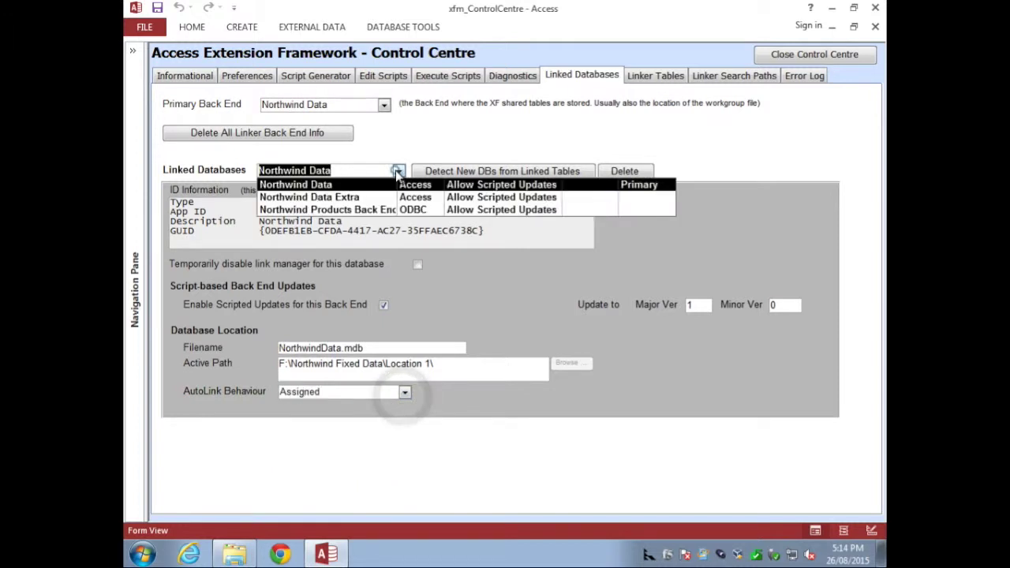
{"action": "left_click", "coordinate": [352, 200]}
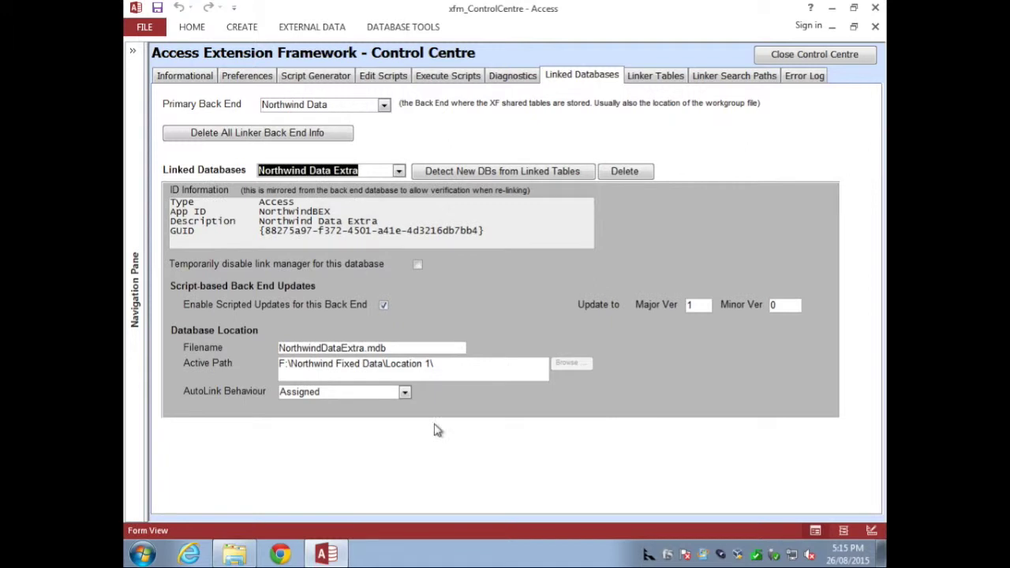
{"action": "left_click", "coordinate": [404, 392]}
{"action": "key", "text": "Down"}
{"action": "key", "text": "Down"}
{"action": "key", "text": "Down"}
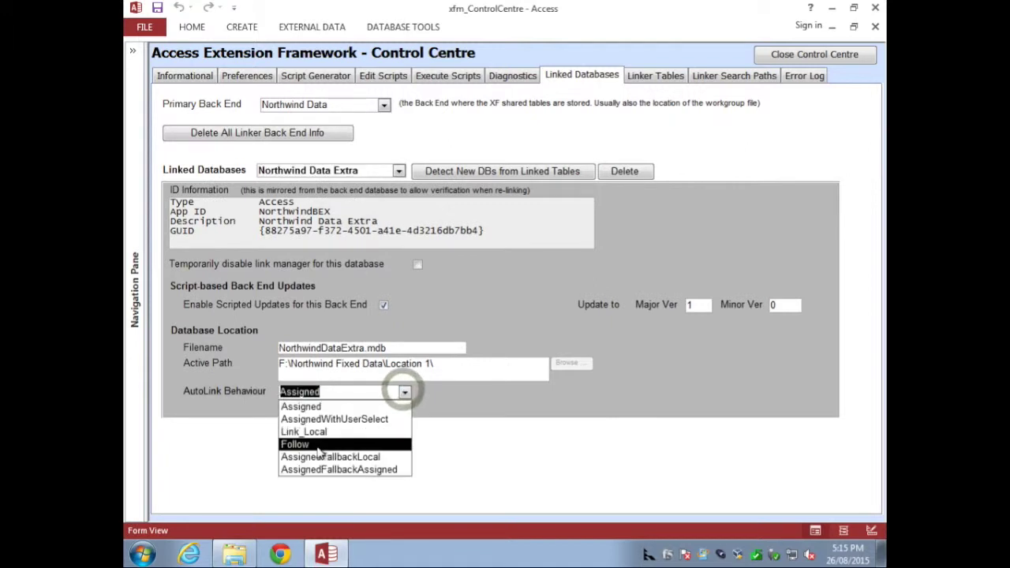
{"action": "key", "text": "Return"}
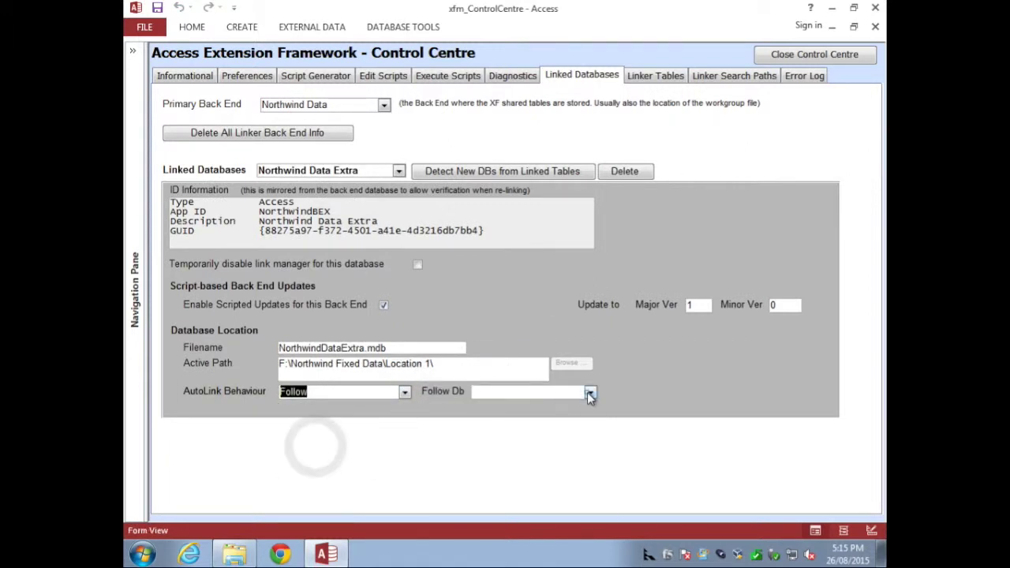
{"action": "left_click", "coordinate": [589, 392]}
{"action": "left_click", "coordinate": [589, 392]}
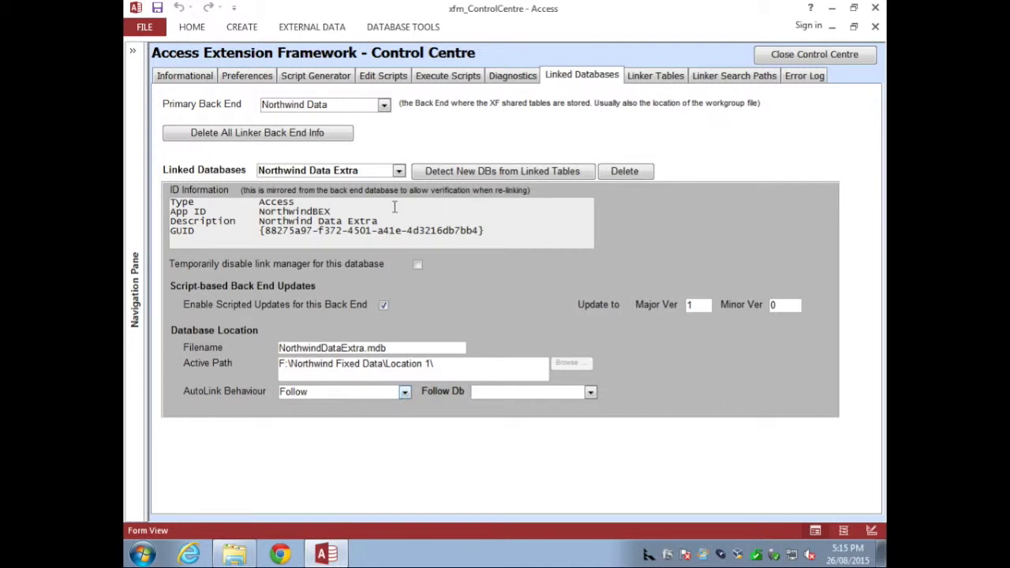
Step: Choose Northwind Data as the database Northwind Data Extra follows, and close the Control Centre
{"action": "left_click", "coordinate": [399, 171]}
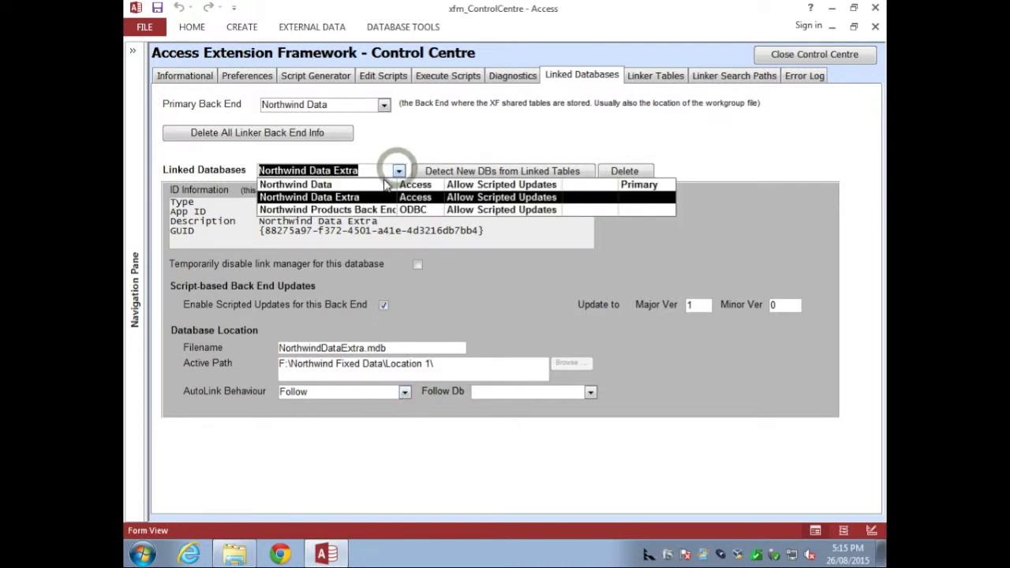
{"action": "left_click", "coordinate": [399, 167]}
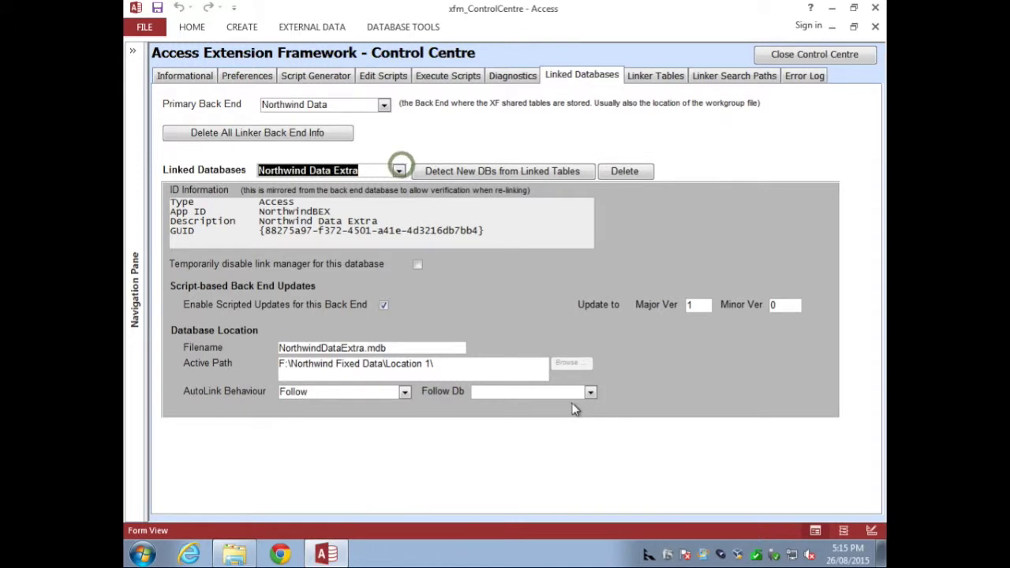
{"action": "left_click", "coordinate": [590, 391]}
{"action": "left_click", "coordinate": [564, 407]}
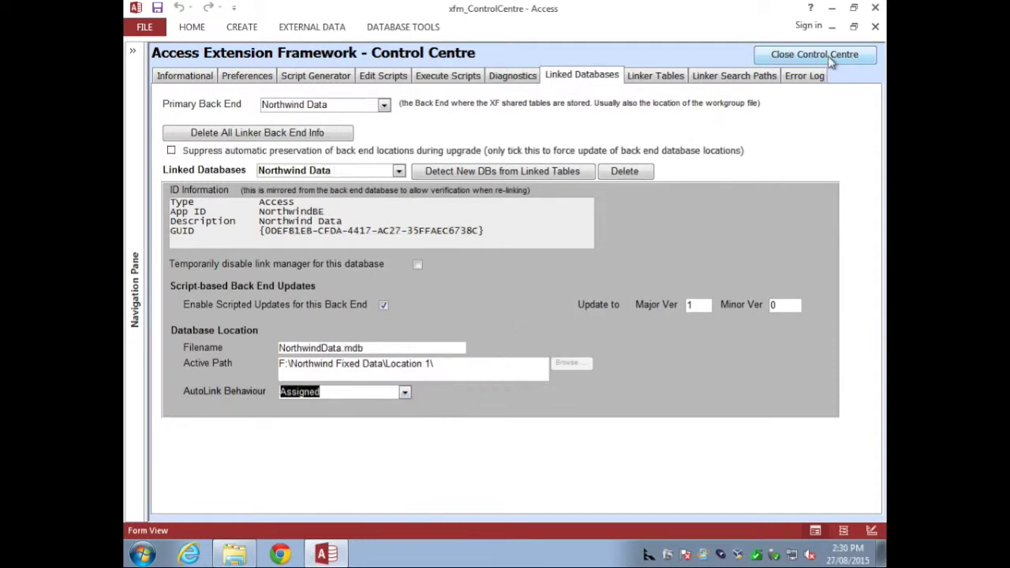
{"action": "left_click", "coordinate": [827, 56]}
Step: Move both back-end files from Location 1 into Location 2, then reopen Documents\Northwind.mdb
{"action": "left_click", "coordinate": [875, 8]}
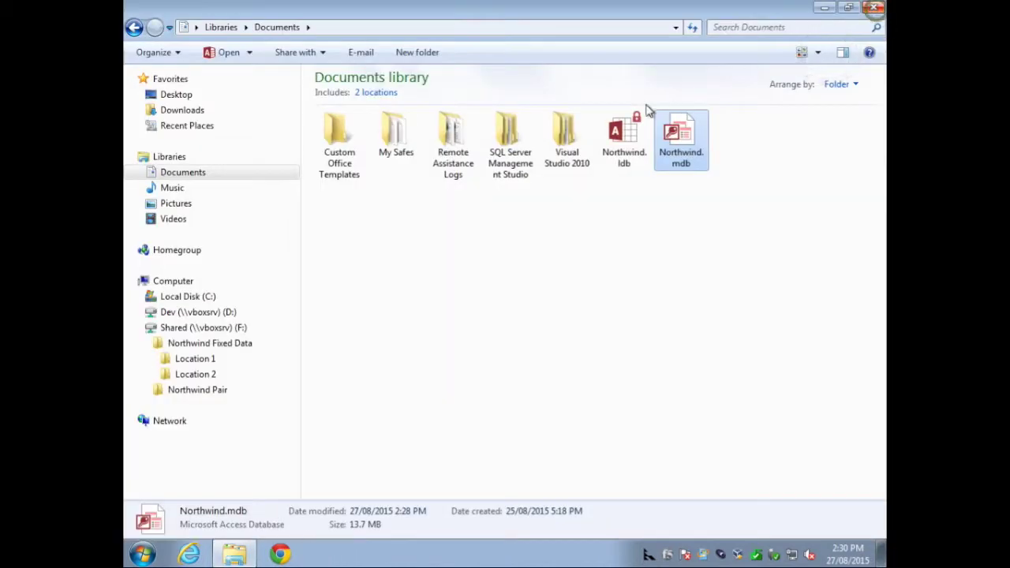
{"action": "left_click", "coordinate": [199, 360]}
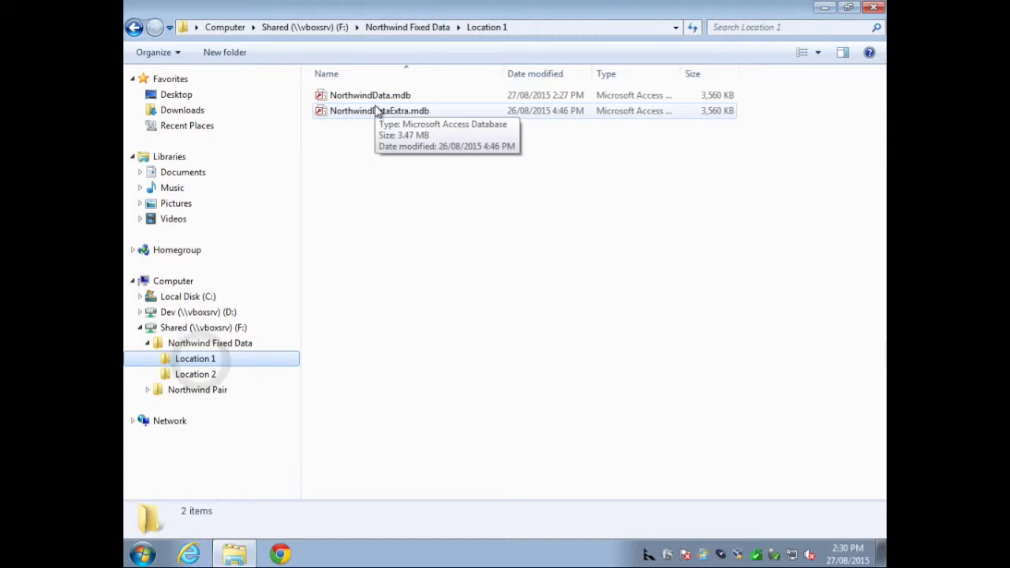
{"action": "key", "text": "ctrl+a"}
{"action": "left_click_drag", "start_coordinate": [367, 95], "coordinate": [199, 378]}
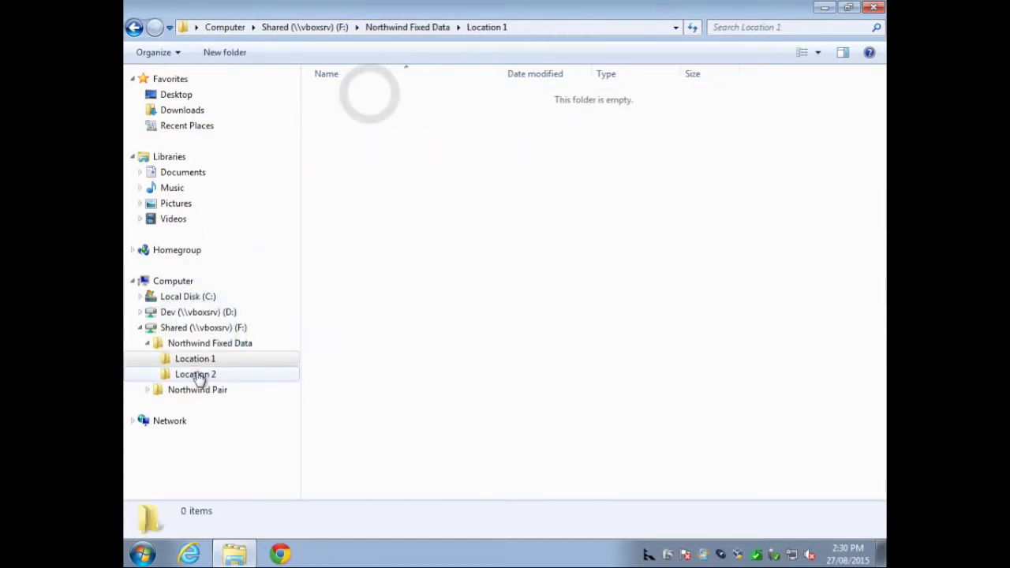
{"action": "left_click", "coordinate": [180, 175]}
{"action": "double_click", "coordinate": [638, 155]}
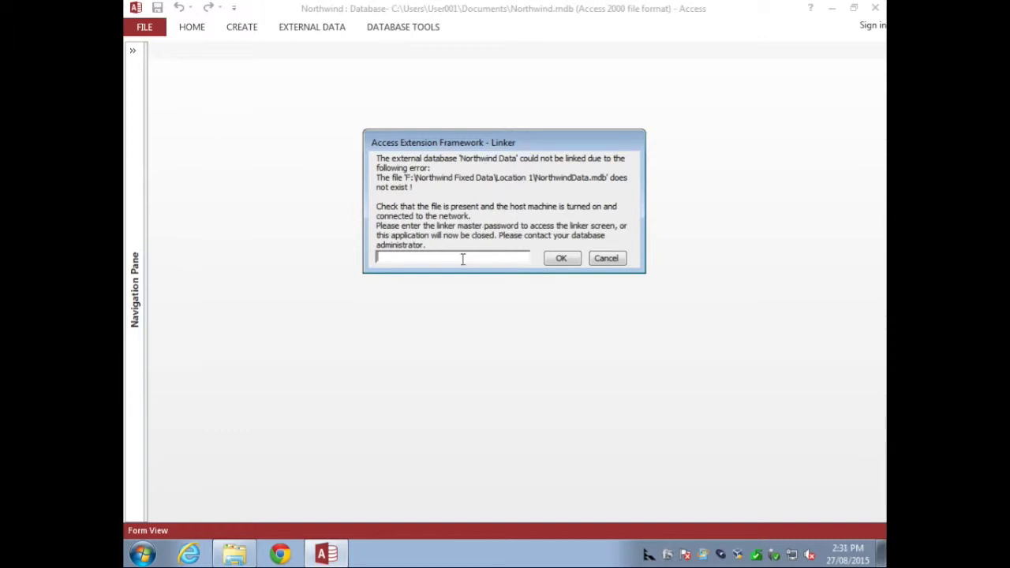
Step: Enter the linker master password and pick the Location 2 NorthwindData.mdb in the Linked Table Manager
{"action": "type", "text": "**"}
{"action": "key", "text": "Return"}
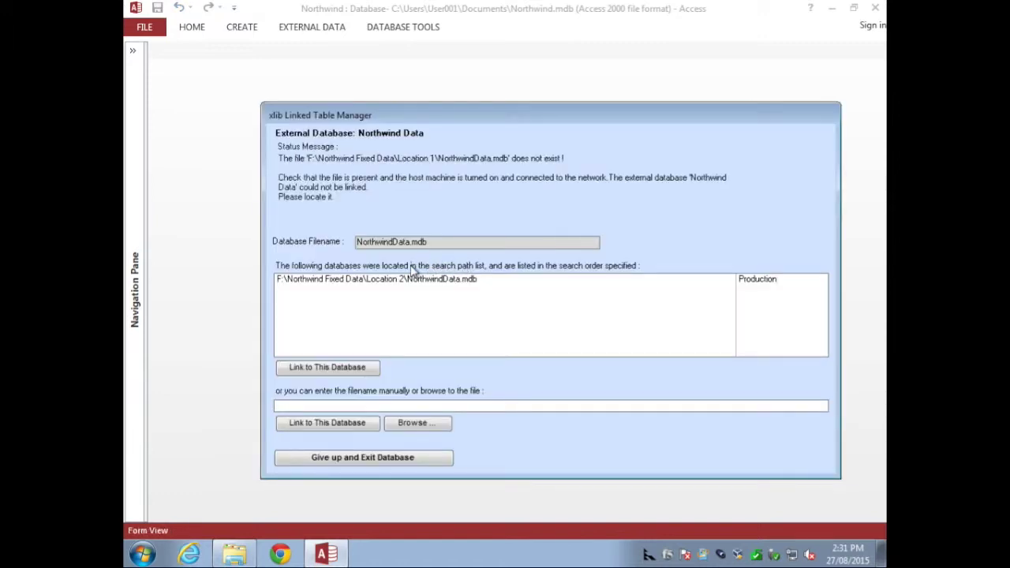
{"action": "left_click", "coordinate": [374, 283]}
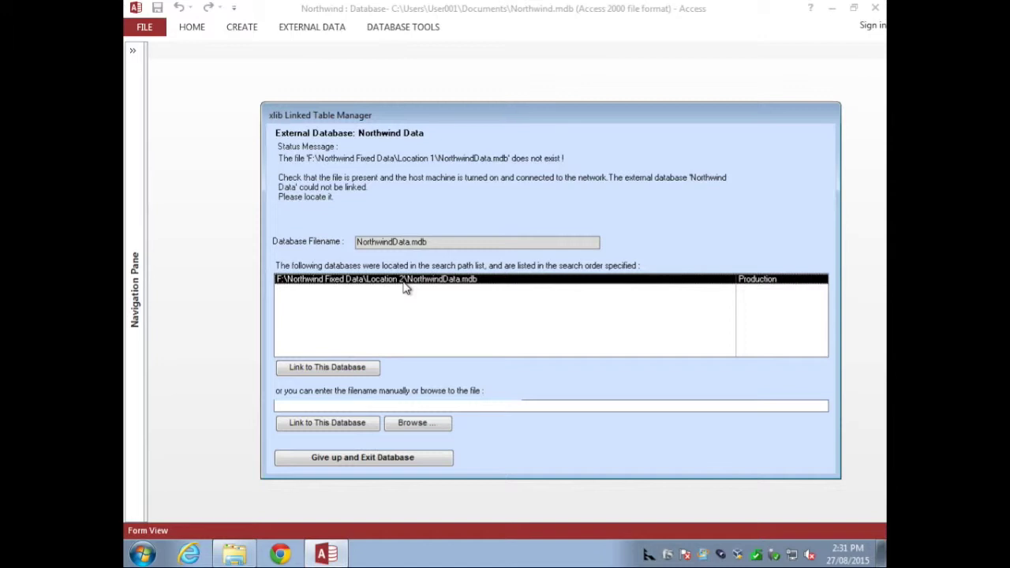
Step: Browse to F:\Northwind Fixed Data\Location 2\NorthwindData.mdb and link Northwind Data to it
{"action": "left_click", "coordinate": [422, 426]}
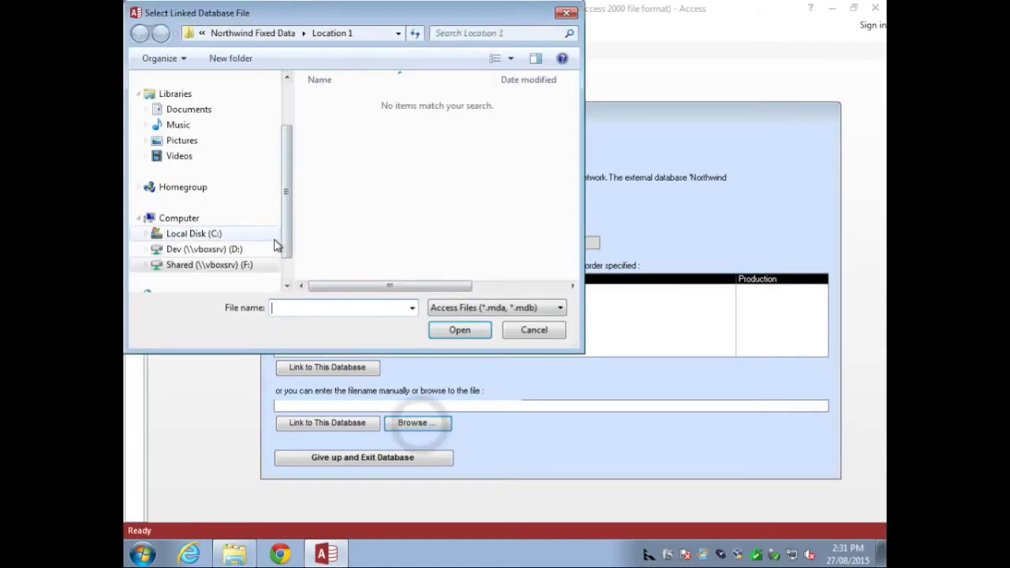
{"action": "left_click", "coordinate": [282, 239]}
{"action": "left_click", "coordinate": [146, 235]}
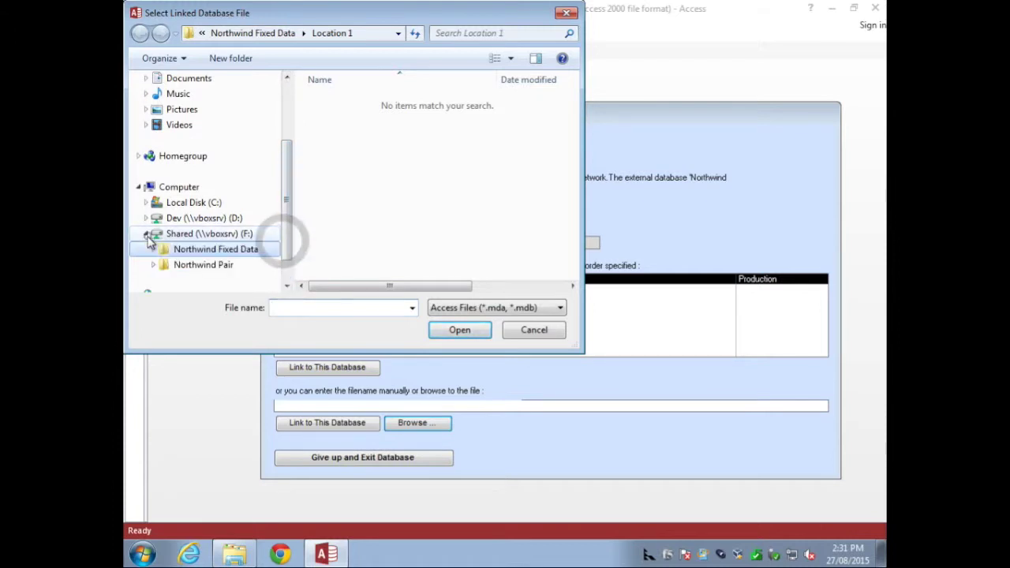
{"action": "left_click", "coordinate": [153, 248]}
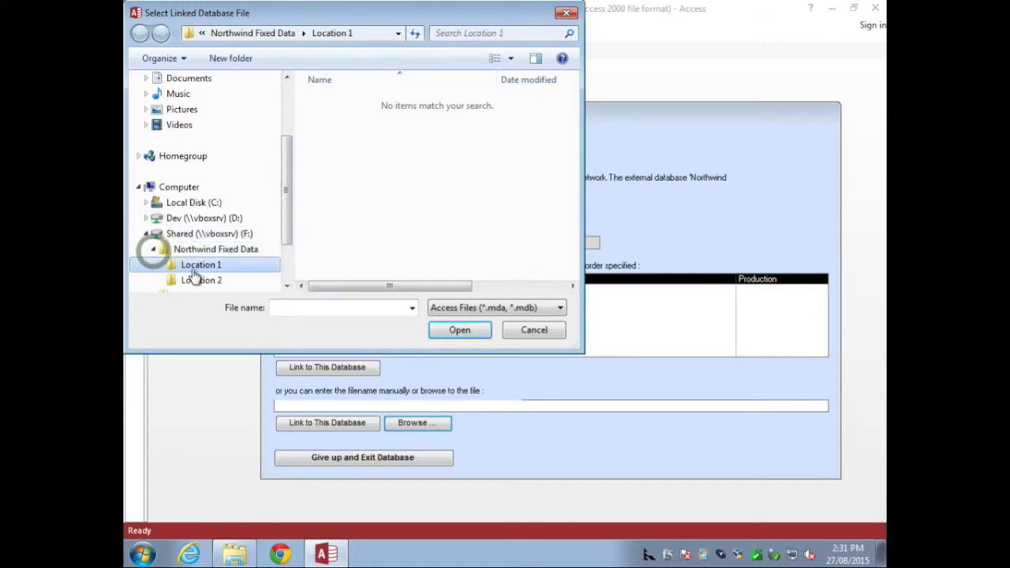
{"action": "left_click", "coordinate": [197, 281]}
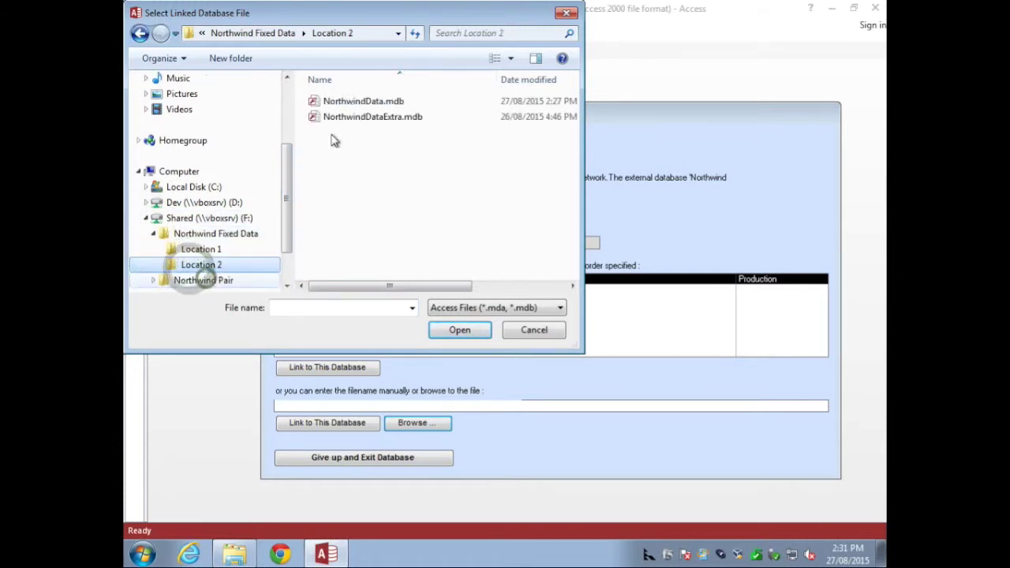
{"action": "left_click", "coordinate": [356, 100]}
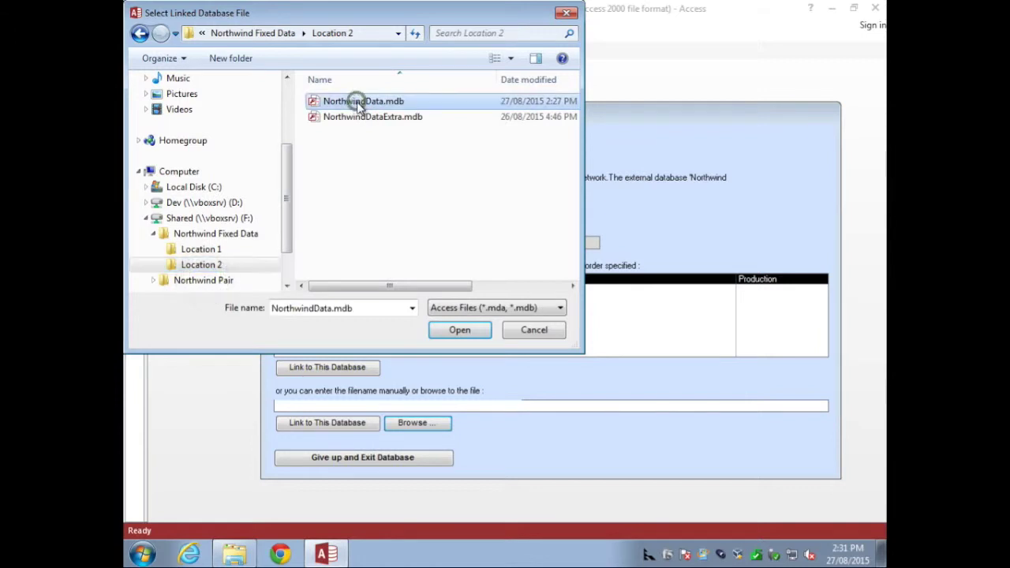
{"action": "left_click", "coordinate": [466, 330]}
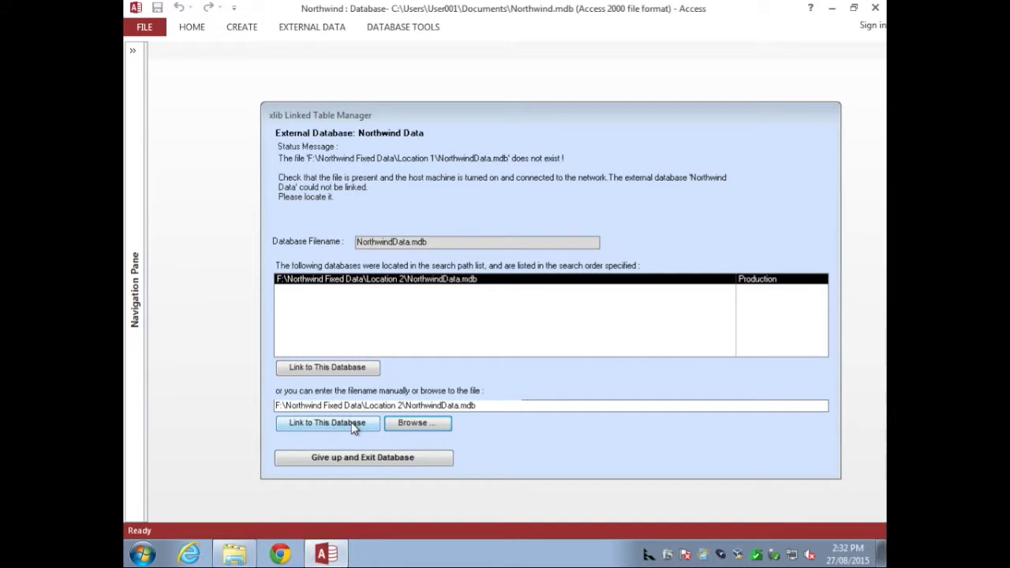
{"action": "left_click", "coordinate": [350, 423]}
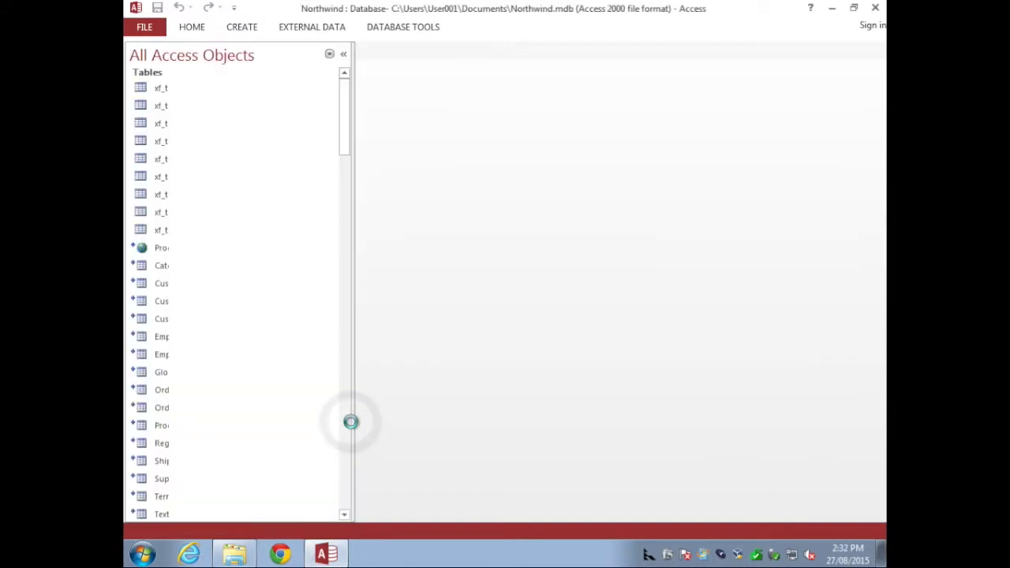
Step: Acknowledge both relink messages and close the welcome screen
{"action": "left_click", "coordinate": [639, 332]}
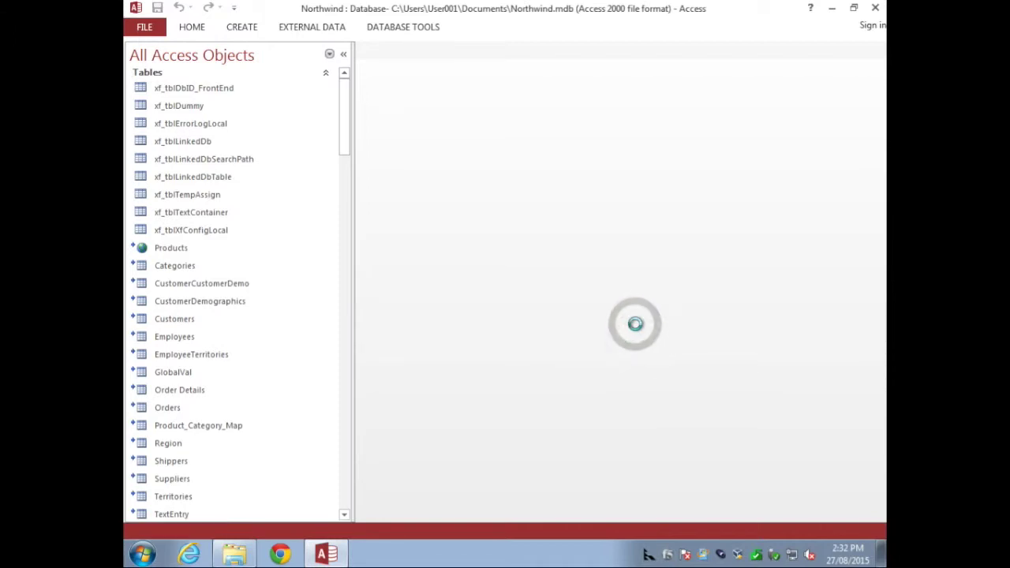
{"action": "left_click", "coordinate": [636, 329]}
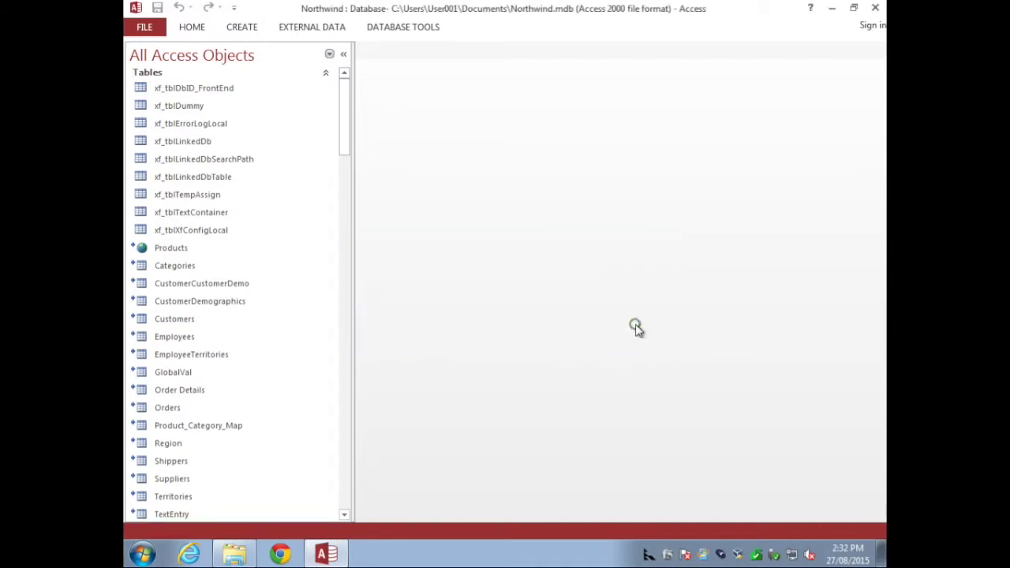
{"action": "left_click", "coordinate": [656, 298]}
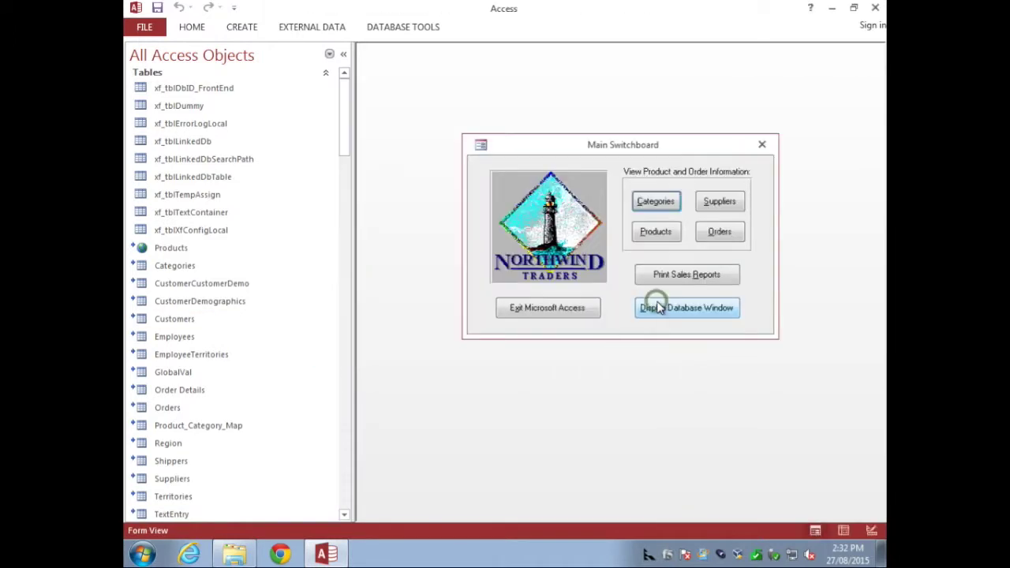
Step: Check the Products and Categories forms, then view Northwind Data's AutoLink Behaviour choices
{"action": "left_click", "coordinate": [666, 234]}
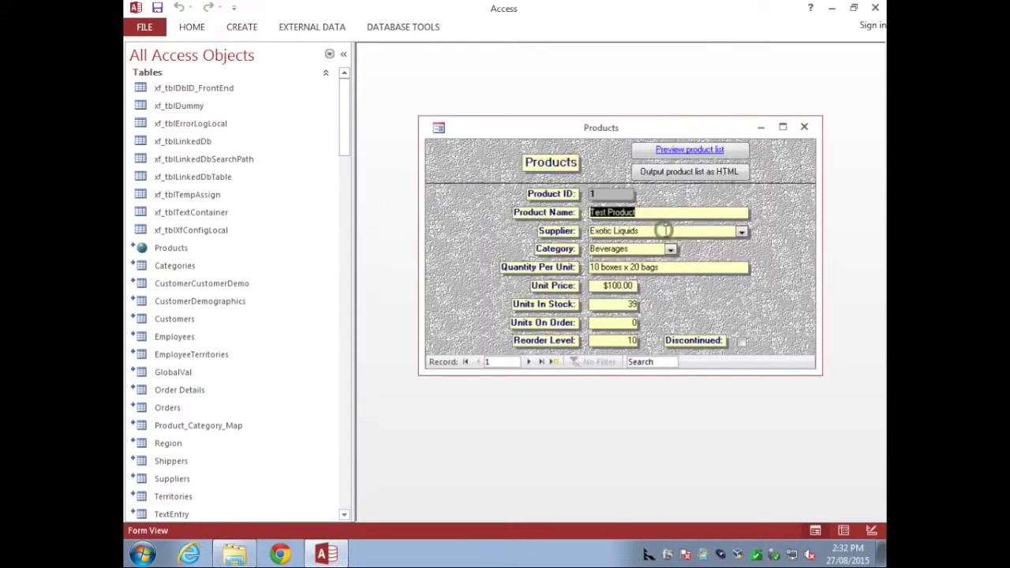
{"action": "left_click", "coordinate": [800, 125]}
{"action": "left_click", "coordinate": [655, 201]}
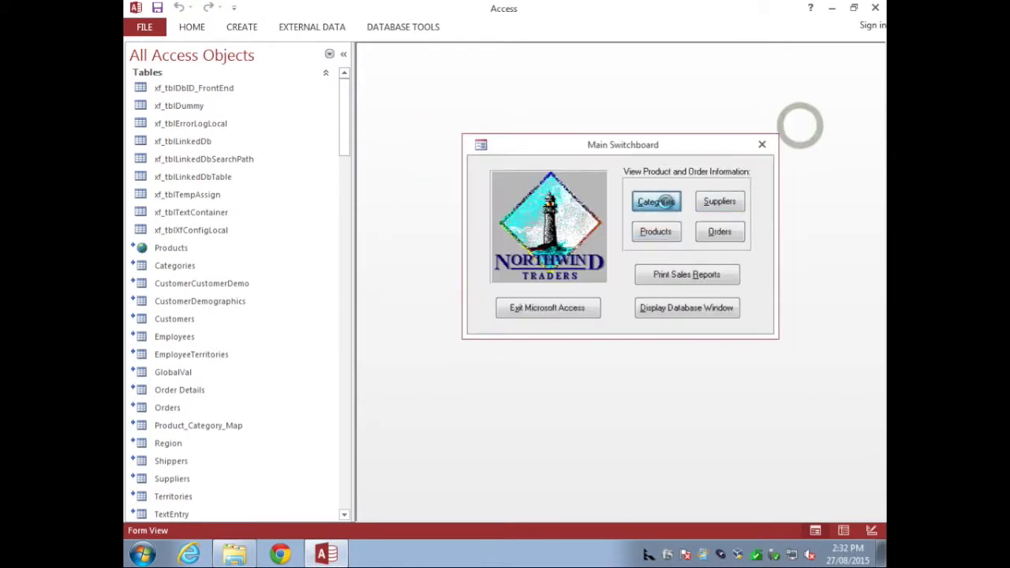
{"action": "left_click", "coordinate": [831, 120]}
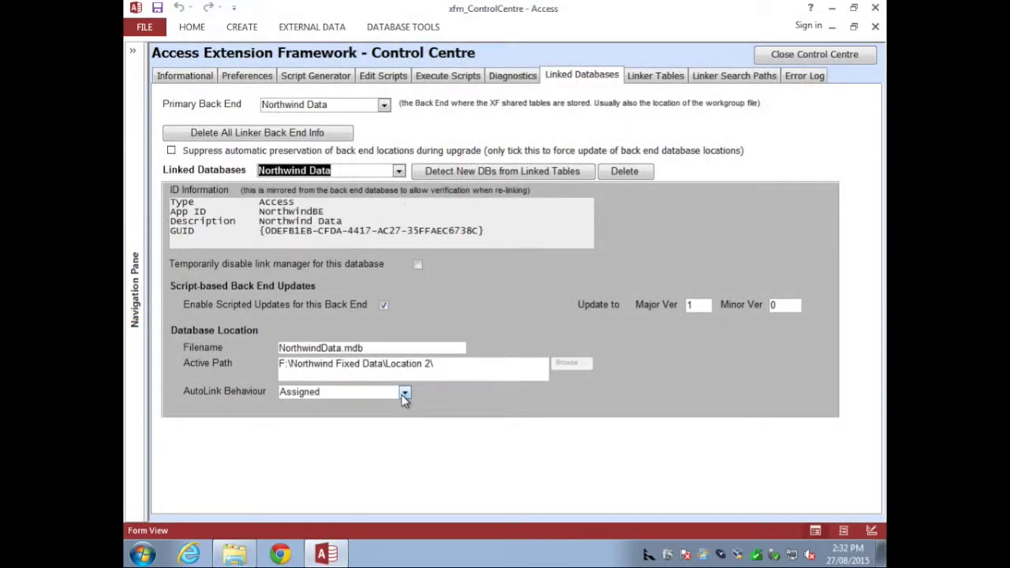
{"action": "left_click", "coordinate": [404, 393]}
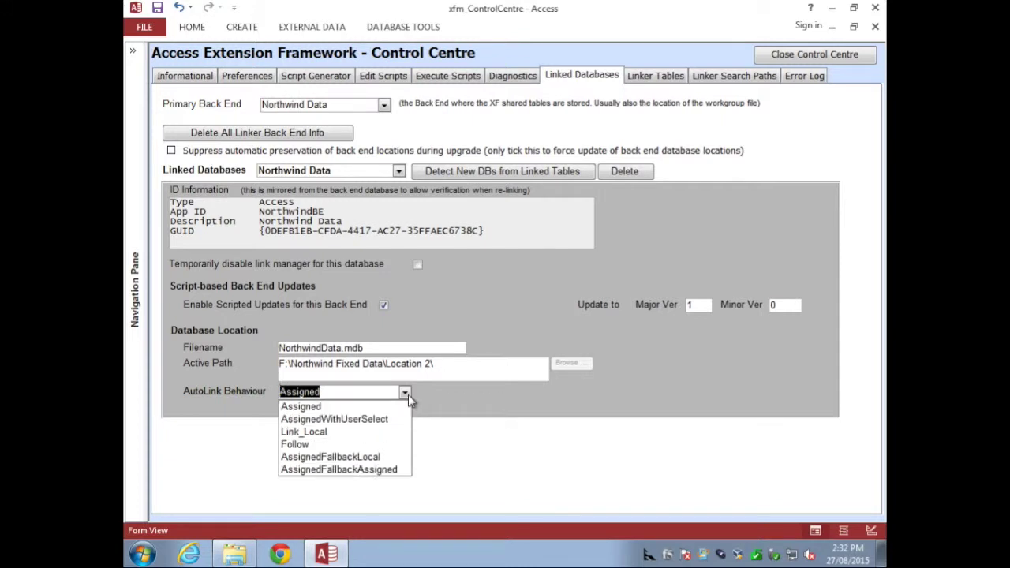
Step: Set Northwind Data's AutoLink Behaviour to AssignedWithUserSelect, then close the Control Centre and Access
{"action": "left_click", "coordinate": [371, 419]}
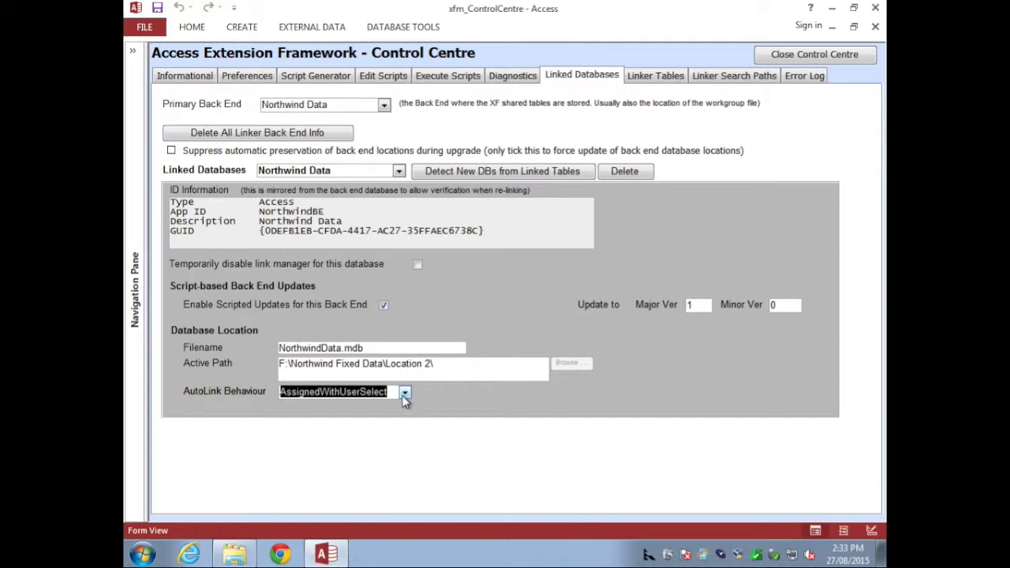
{"action": "left_click", "coordinate": [815, 54]}
{"action": "left_click", "coordinate": [874, 7]}
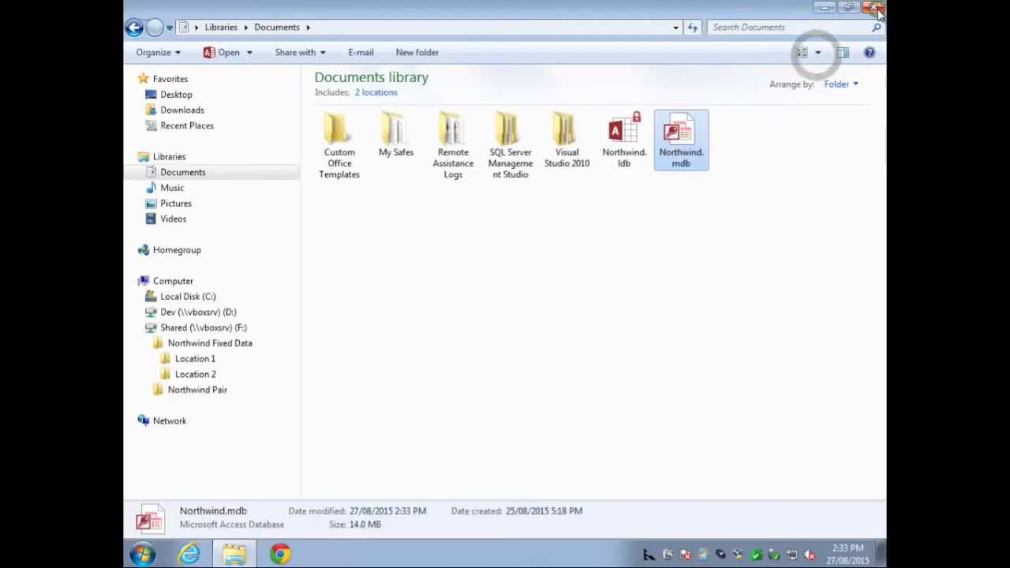
Step: Drag both .mdb files from Location 2 onto Location 1, then return to Documents
{"action": "left_click", "coordinate": [196, 374]}
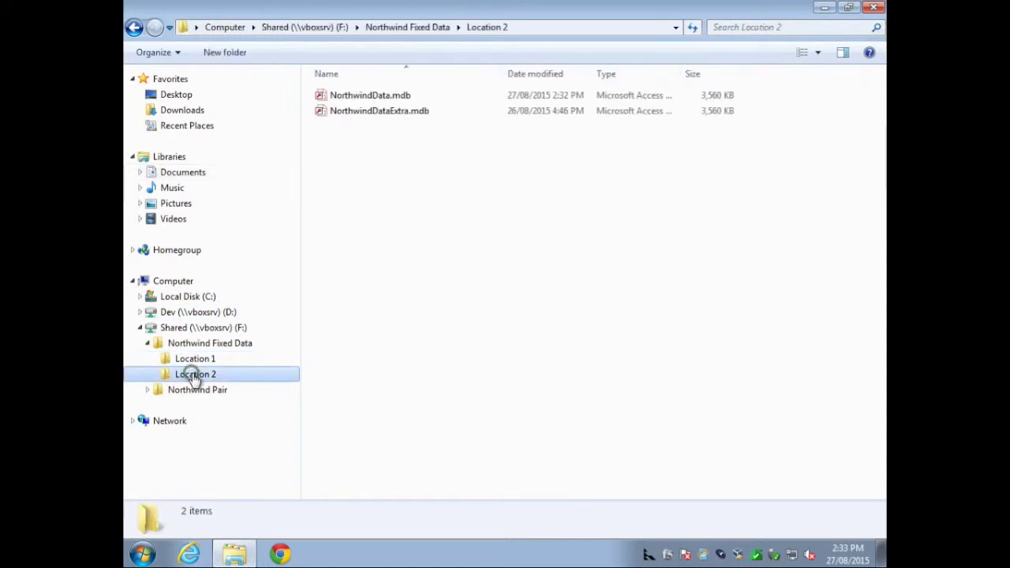
{"action": "left_click_drag", "start_coordinate": [384, 131], "coordinate": [198, 360]}
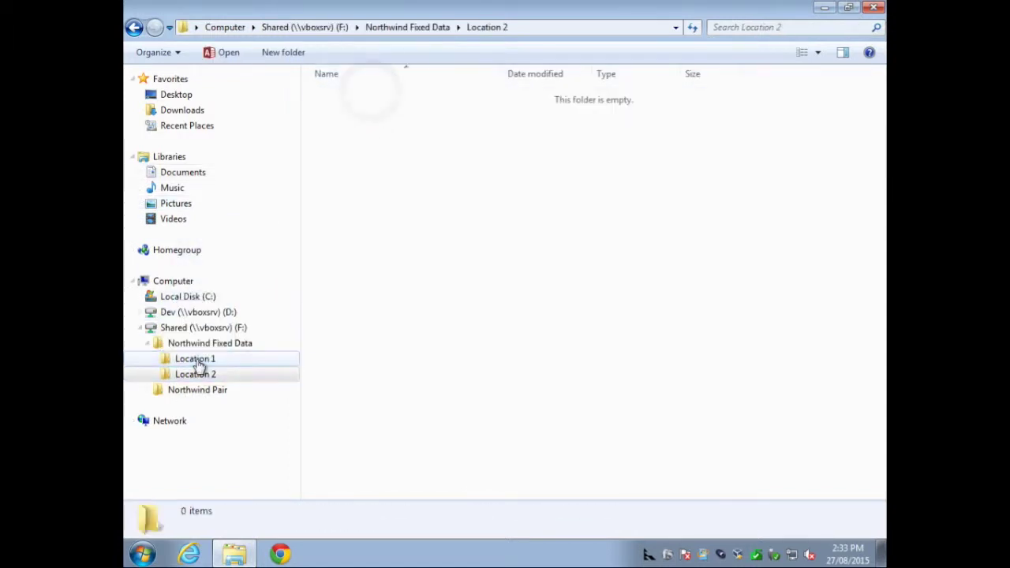
{"action": "left_click", "coordinate": [183, 175]}
Step: Reopen Northwind.mdb and choose the Location 1 NorthwindData.mdb in the Linked Table Manager
{"action": "double_click", "coordinate": [622, 135]}
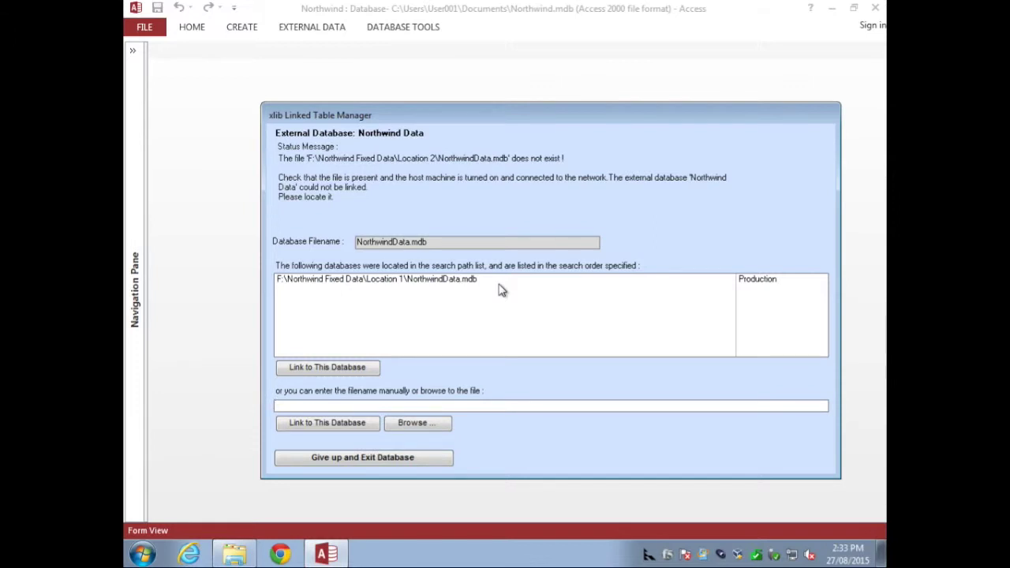
{"action": "left_click", "coordinate": [499, 283]}
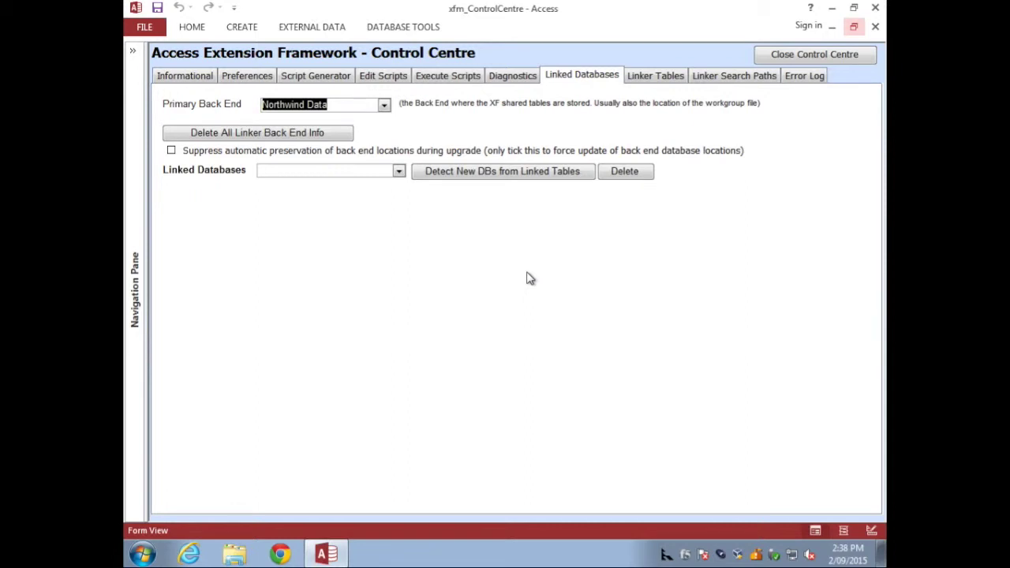
{"action": "left_click", "coordinate": [172, 153]}
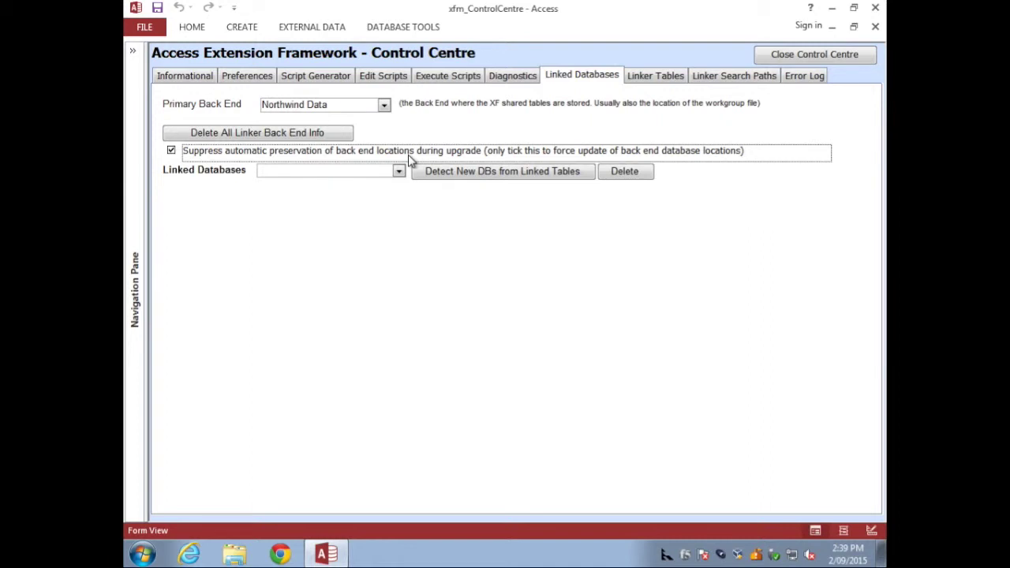
{"action": "left_click", "coordinate": [409, 157]}
{"action": "left_click", "coordinate": [384, 106]}
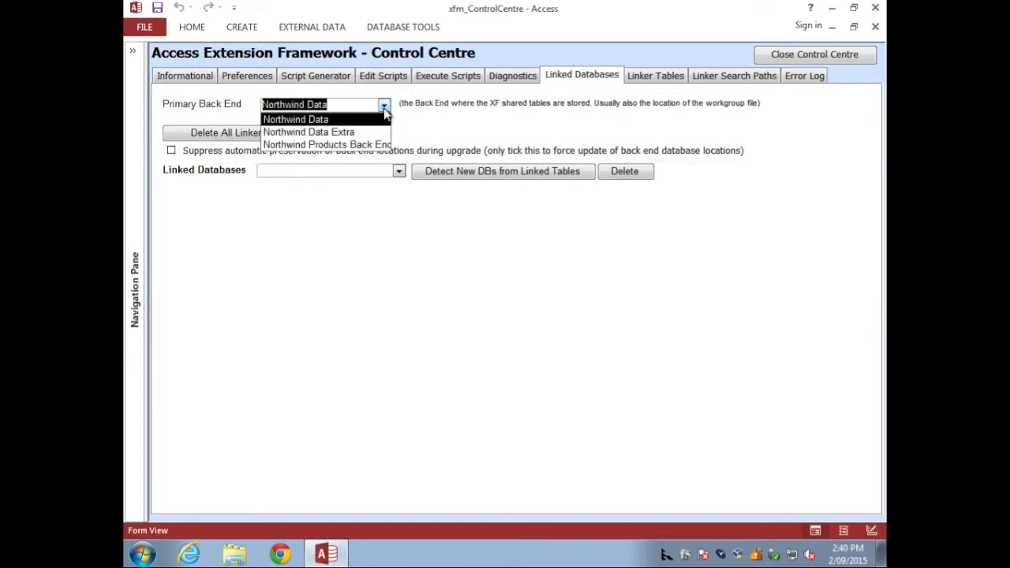
{"action": "left_click", "coordinate": [384, 111]}
Step: Tick Temporarily disable link manager for Northwind Data, then show Northwind Products Back End's ODBC connection to TESTXP\SQLEXPRESS
{"action": "left_click", "coordinate": [399, 172]}
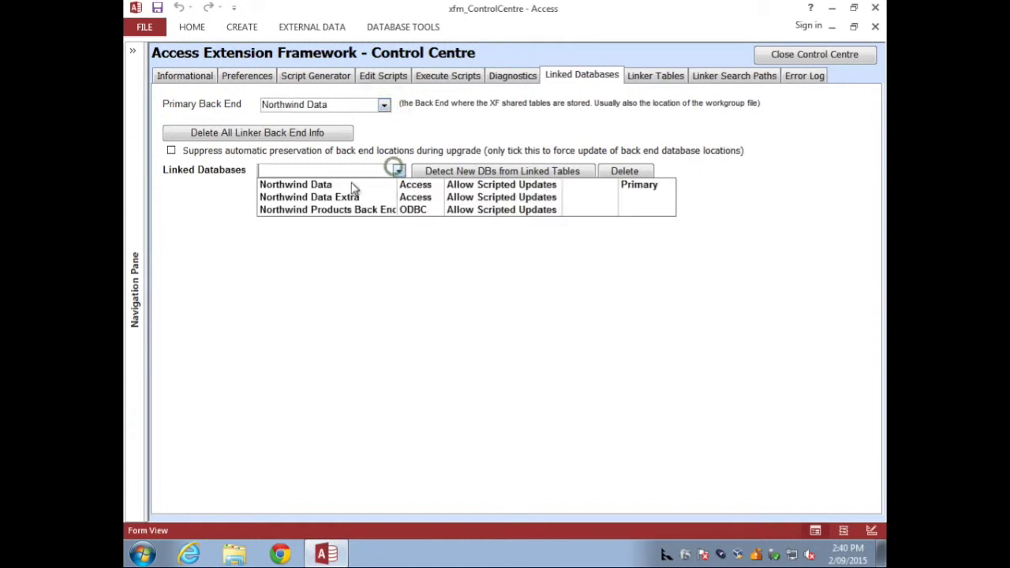
{"action": "left_click", "coordinate": [337, 185]}
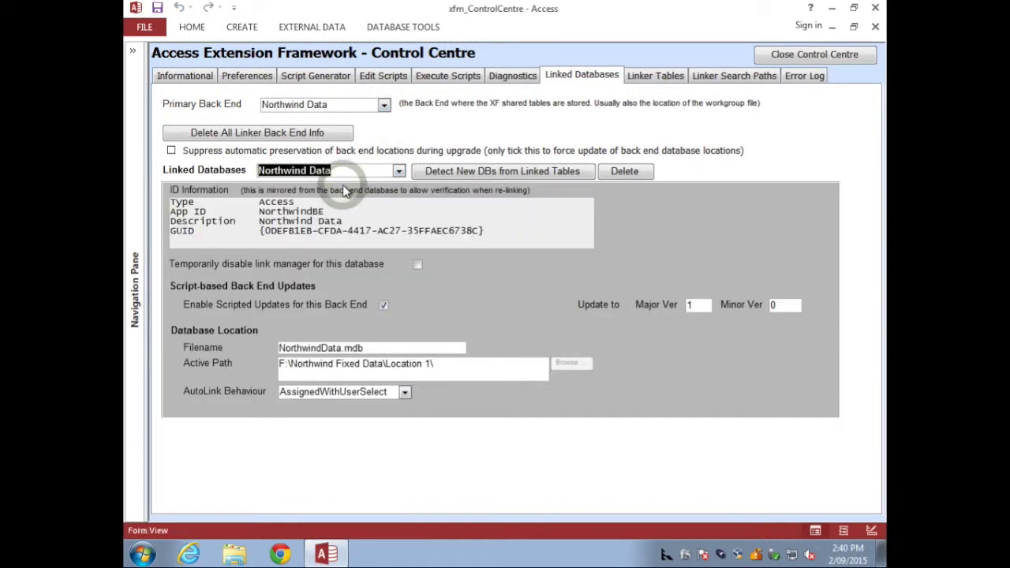
{"action": "left_click", "coordinate": [416, 265]}
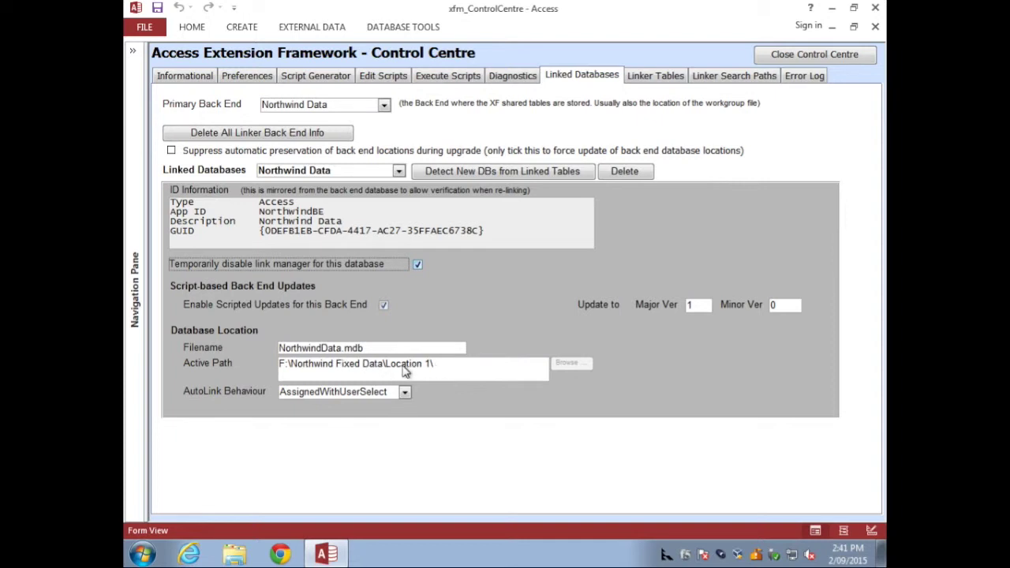
{"action": "left_click", "coordinate": [399, 171]}
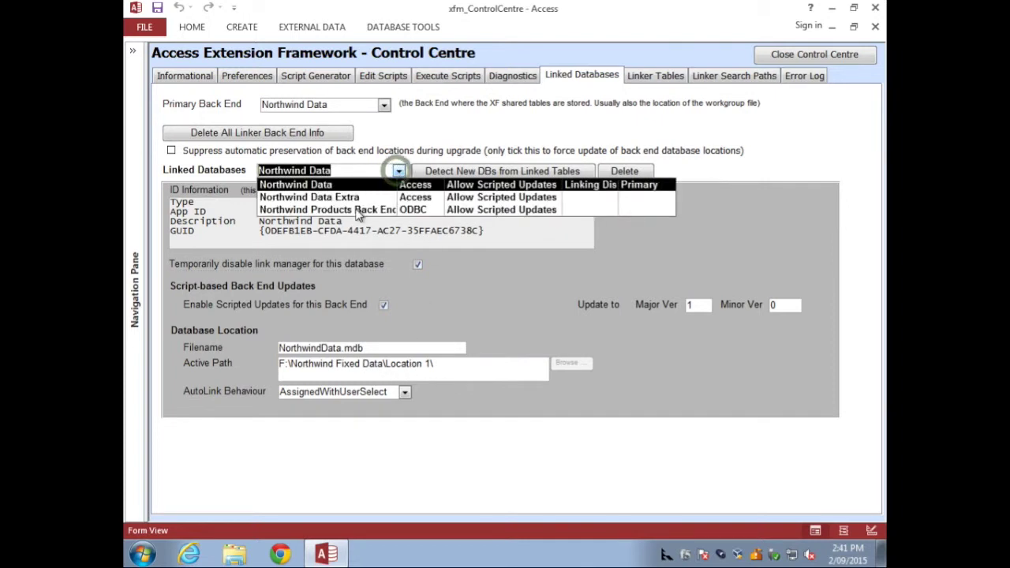
{"action": "left_click", "coordinate": [356, 209]}
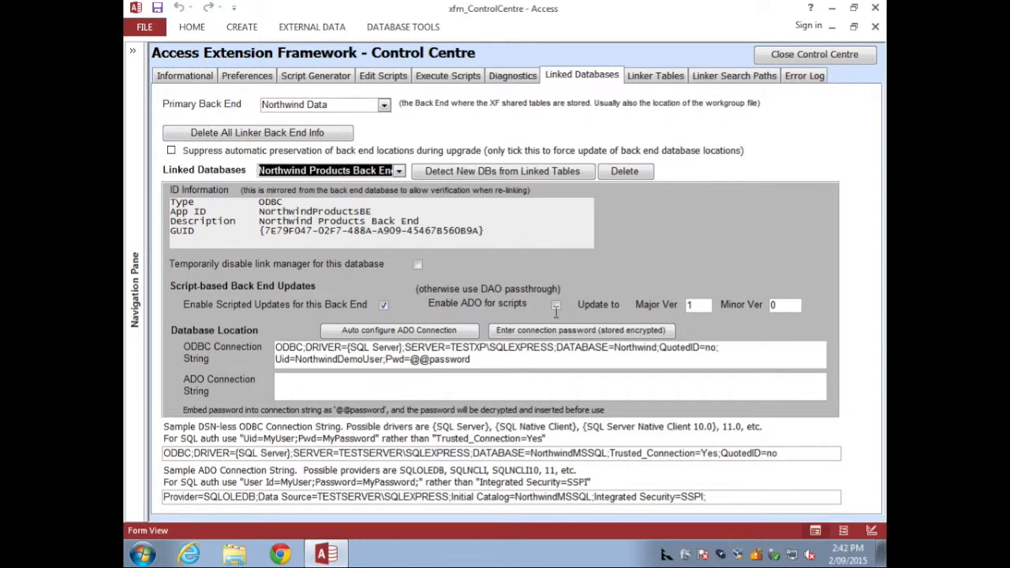
Step: Tick Enable ADO for scripts on Northwind Products Back End, then go to Execute Scripts
{"action": "left_click", "coordinate": [556, 306]}
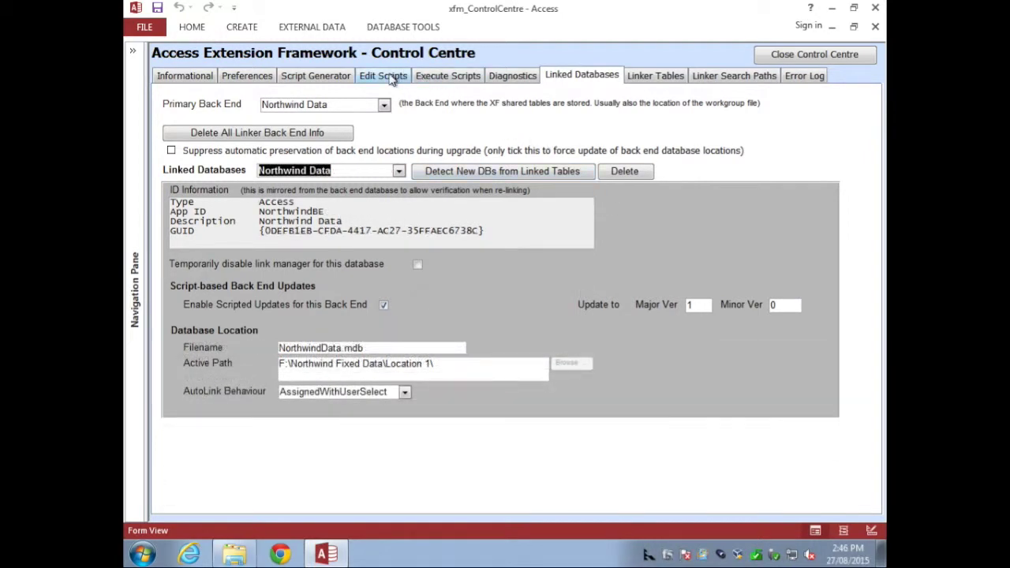
{"action": "left_click", "coordinate": [443, 78]}
Step: Choose Northwind Products Back End as the script target, loading its Add MSSQL Back End Table script
{"action": "left_click", "coordinate": [369, 128]}
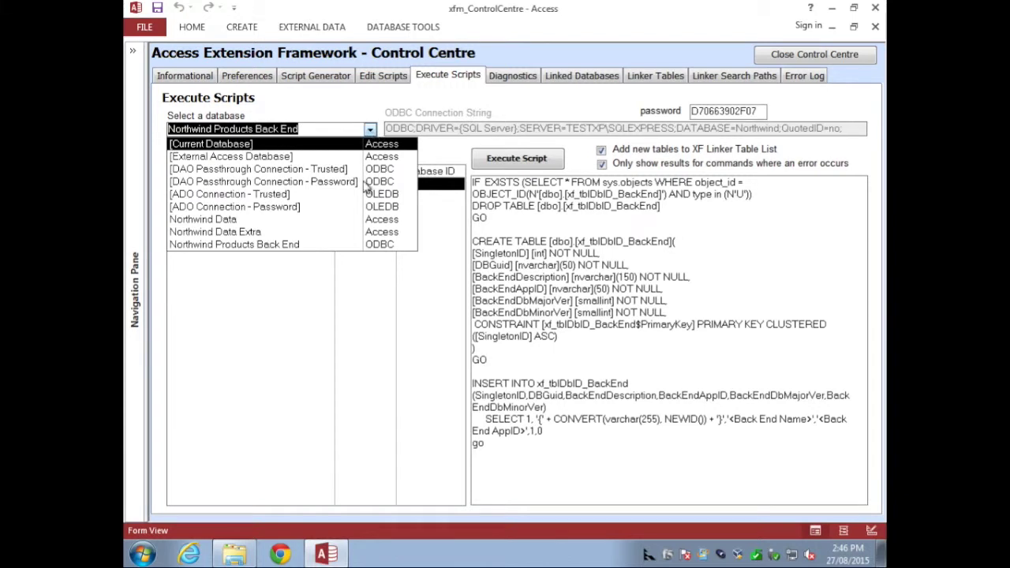
{"action": "left_click", "coordinate": [308, 246]}
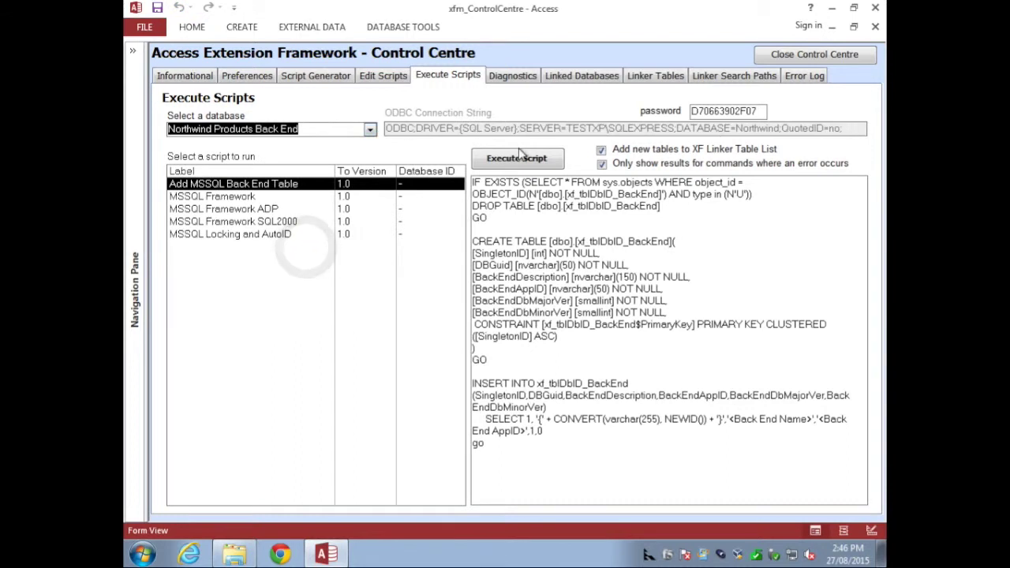